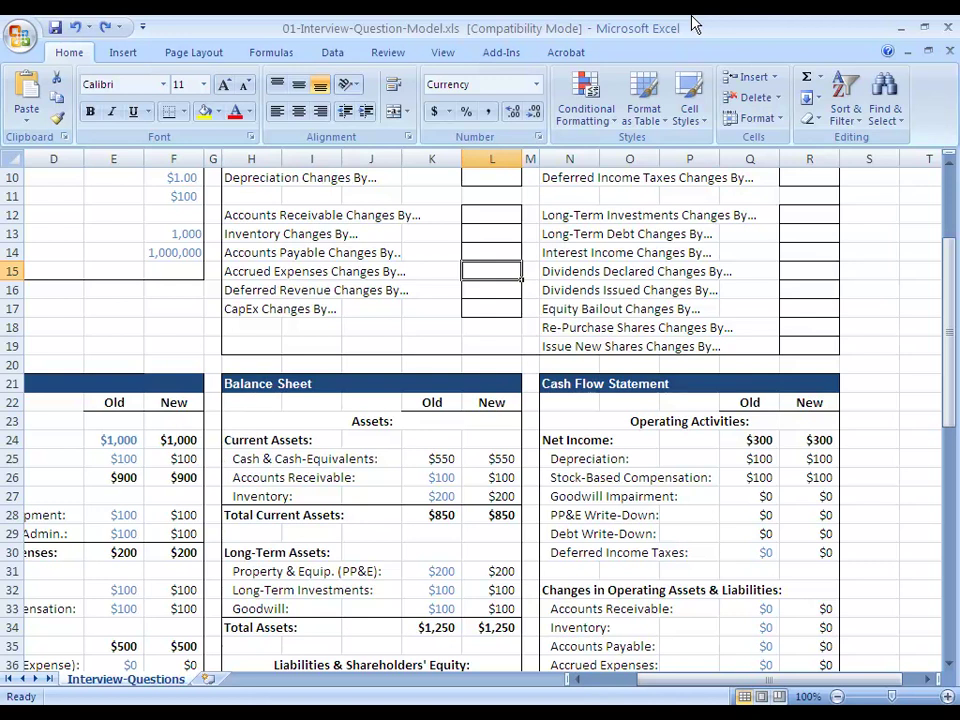
Examine the change assumptions and the balance sheet's asset and liability lines.
{"action": "key", "text": "Left"}
{"action": "key", "text": "Left"}
{"action": "key", "text": "Left"}
{"action": "key", "text": "Left"}
{"action": "key", "text": "Left"}
{"action": "key", "text": "Left"}
{"action": "key", "text": "Left"}
{"action": "key", "text": "Left"}
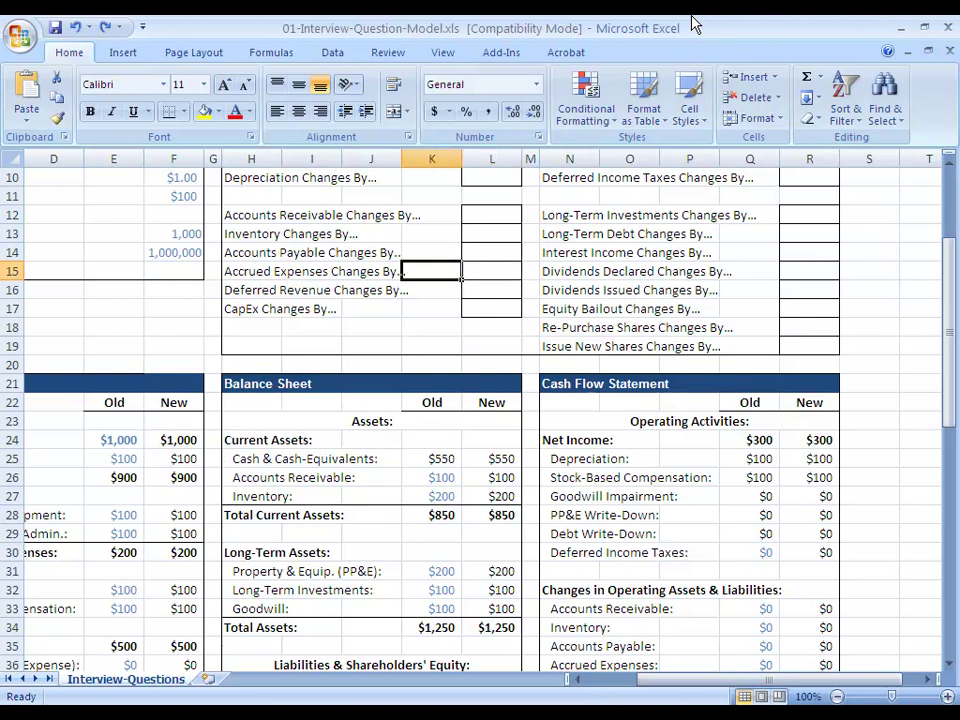
{"action": "key", "text": "Down"}
{"action": "key", "text": "Right"}
{"action": "key", "text": "Right"}
{"action": "key", "text": "Right"}
{"action": "key", "text": "Right"}
{"action": "key", "text": "Down"}
{"action": "key", "text": "Down"}
{"action": "key", "text": "Down"}
{"action": "key", "text": "Down"}
{"action": "key", "text": "Down"}
{"action": "key", "text": "Down"}
{"action": "key", "text": "Down"}
{"action": "key", "text": "Down"}
{"action": "key", "text": "Down"}
{"action": "key", "text": "Down"}
{"action": "key", "text": "Down"}
{"action": "key", "text": "Down"}
{"action": "key", "text": "Down"}
{"action": "key", "text": "Down"}
{"action": "key", "text": "Down"}
{"action": "key", "text": "Down"}
{"action": "key", "text": "Down"}
{"action": "key", "text": "Down"}
{"action": "key", "text": "Down"}
{"action": "key", "text": "Down"}
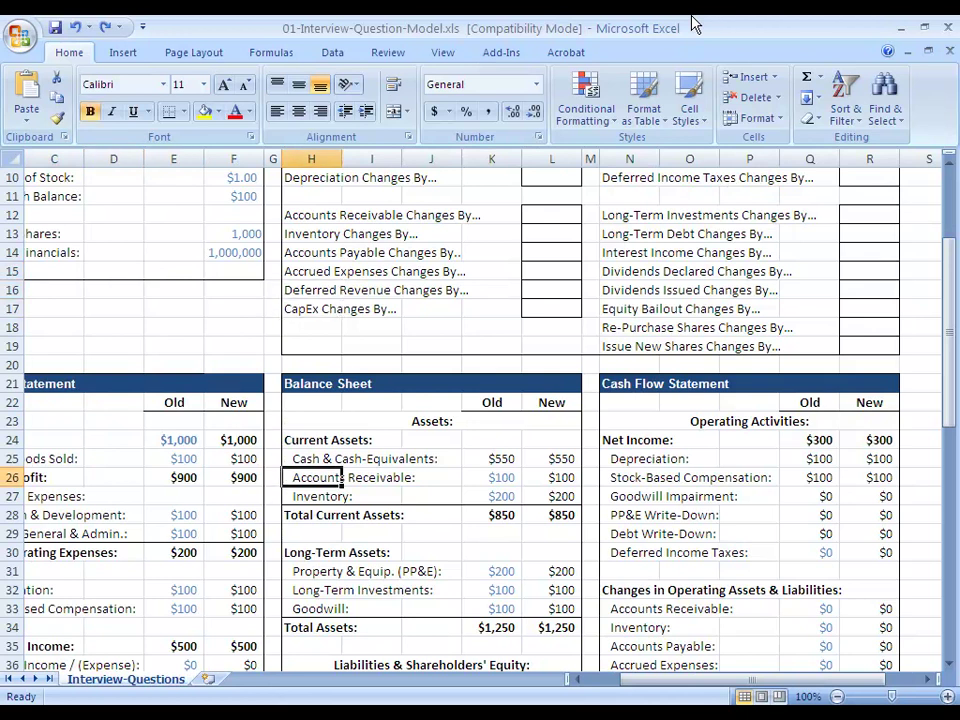
Highlight the entire row 40 containing the balance sheet's Accrued Expenses line.
{"action": "key", "text": "Up"}
{"action": "key", "text": "Up"}
{"action": "key", "text": "Up"}
{"action": "key", "text": "Up"}
{"action": "key", "text": "Up"}
{"action": "key", "text": "Up"}
{"action": "key", "text": "Up"}
{"action": "key", "text": "Up"}
{"action": "key", "text": "Up"}
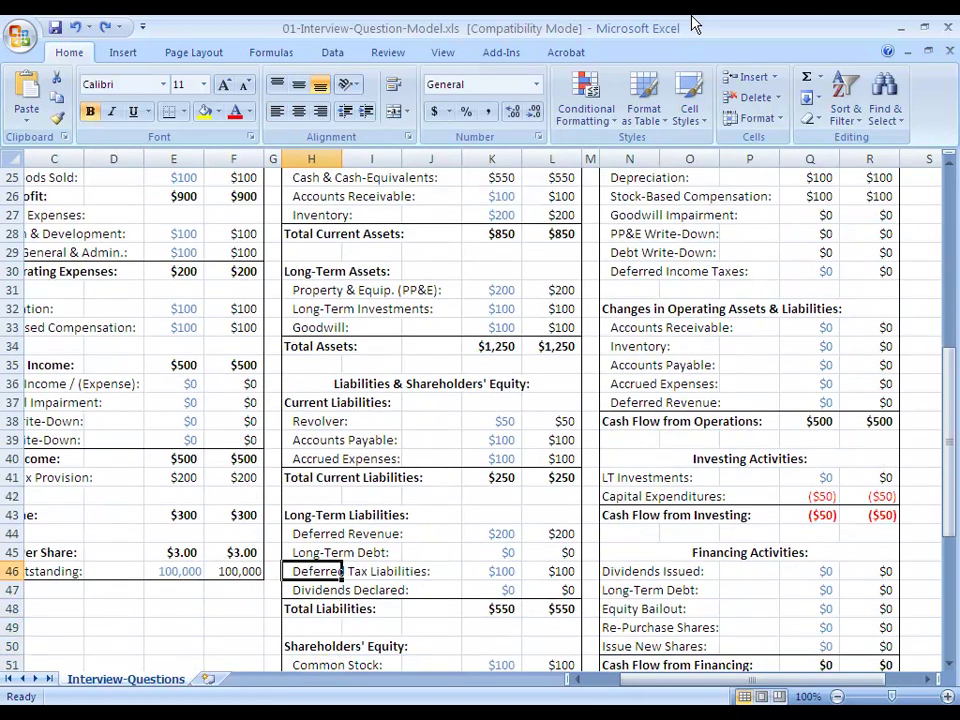
{"action": "key", "text": "shift+space"}
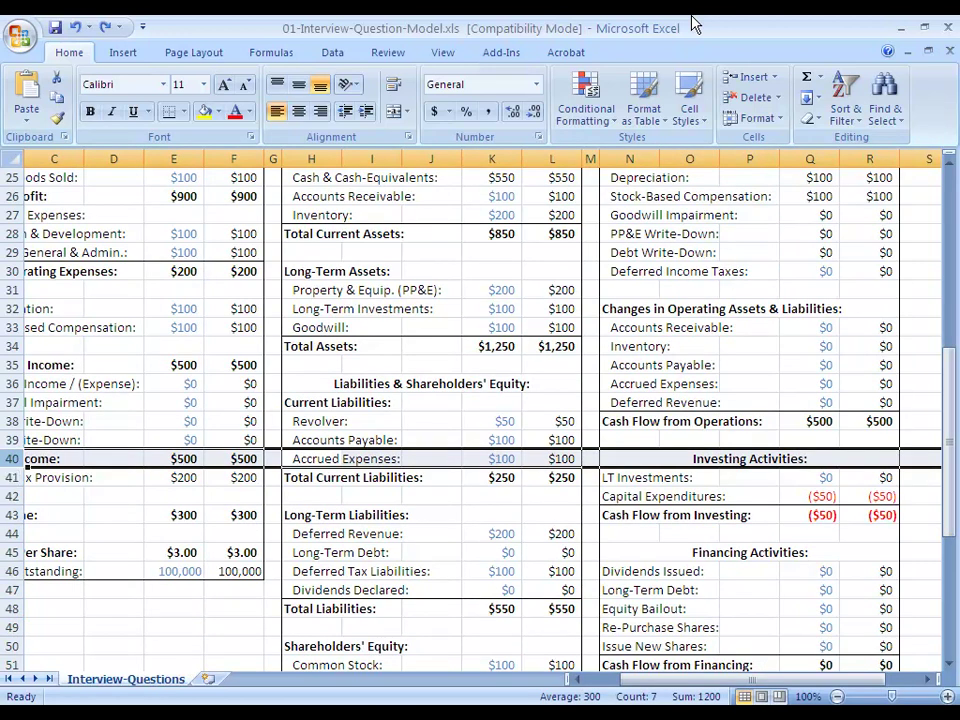
Go to the Income Tax Provision label in the income statement.
{"action": "key", "text": "Left"}
{"action": "key", "text": "Left"}
{"action": "key", "text": "Left"}
{"action": "key", "text": "Left"}
{"action": "key", "text": "Left"}
{"action": "key", "text": "Left"}
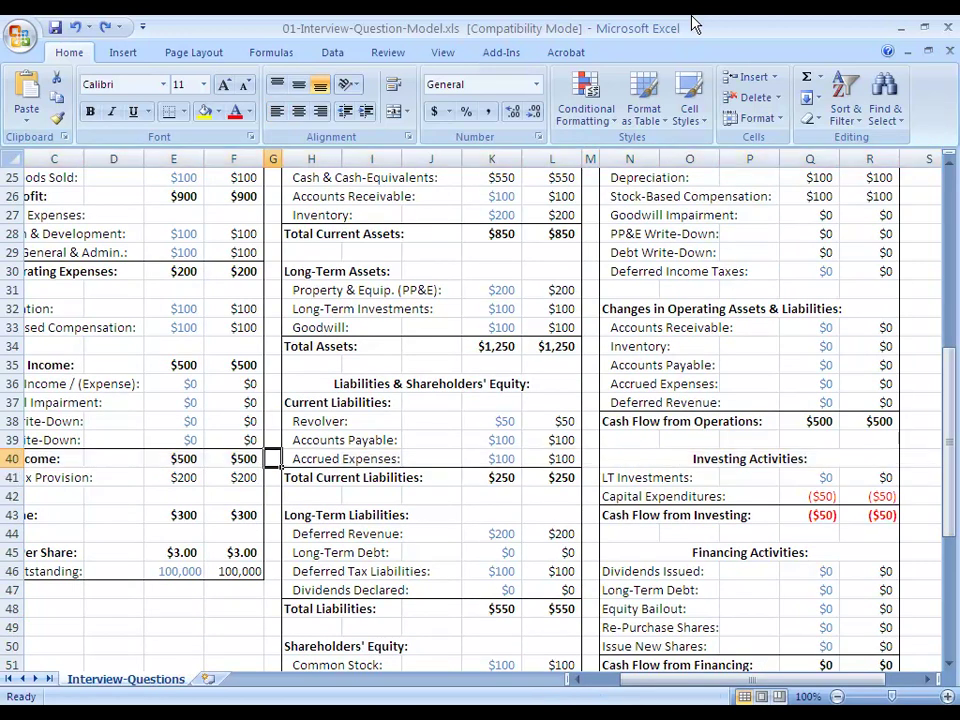
{"action": "key", "text": "Down"}
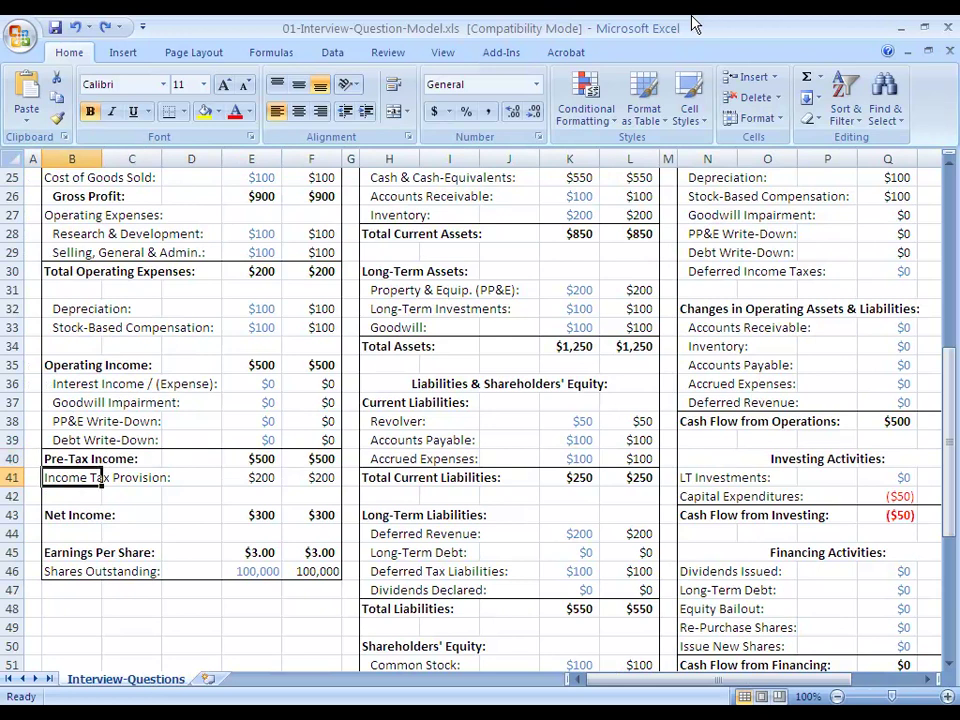
Highlight the income statement from its title through Total Operating Expenses, cells B21:F30.
{"action": "key", "text": "Up"}
{"action": "key", "text": "Up"}
{"action": "key", "text": "Up"}
{"action": "key", "text": "Up"}
{"action": "key", "text": "Up"}
{"action": "key", "text": "Up"}
{"action": "key", "text": "Up"}
{"action": "key", "text": "Up"}
{"action": "key", "text": "Up"}
{"action": "key", "text": "Up"}
{"action": "key", "text": "Up"}
{"action": "key", "text": "Up"}
{"action": "key", "text": "Up"}
{"action": "key", "text": "Up"}
{"action": "key", "text": "Up"}
{"action": "key", "text": "Up"}
{"action": "key", "text": "Up"}
{"action": "key", "text": "Up"}
{"action": "key", "text": "Up"}
{"action": "key", "text": "Up"}
{"action": "key", "text": "shift+Right"}
{"action": "key", "text": "shift+Right"}
{"action": "key", "text": "shift+Right"}
{"action": "key", "text": "shift+Right"}
{"action": "key", "text": "shift+Down"}
{"action": "key", "text": "shift+Down"}
{"action": "key", "text": "shift+Down"}
{"action": "key", "text": "shift+Down"}
{"action": "key", "text": "shift+Down"}
{"action": "key", "text": "shift+Down"}
{"action": "key", "text": "shift+Down"}
{"action": "key", "text": "shift+Down"}
{"action": "key", "text": "shift+Down"}
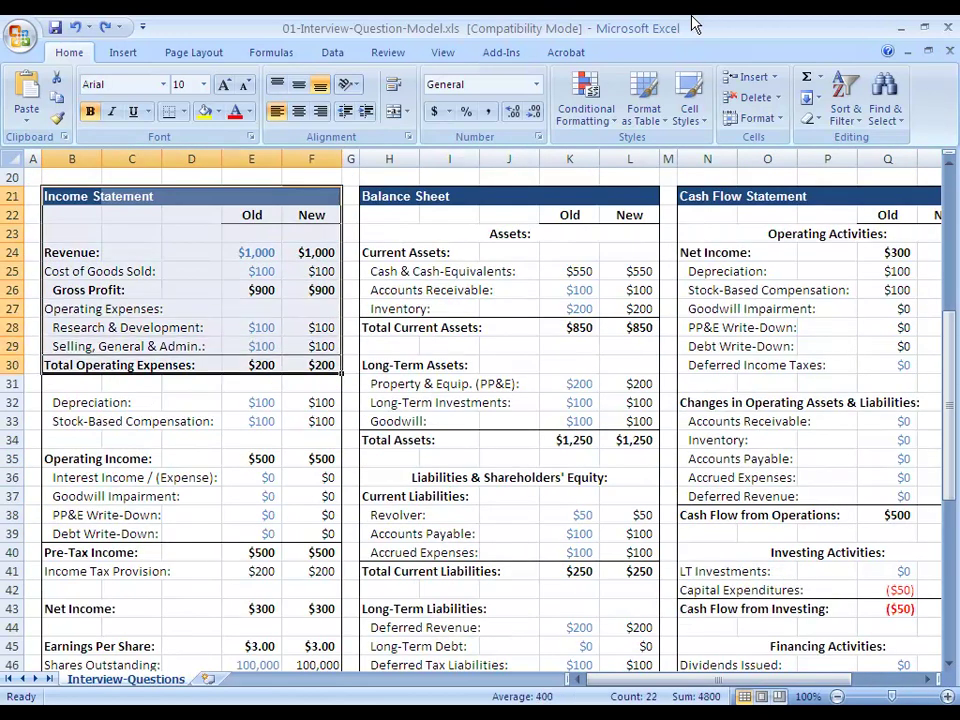
Highlight the balance sheet from its title in H21 down through the assets and into the current liabilities.
{"action": "key", "text": "Right"}
{"action": "key", "text": "Right"}
{"action": "key", "text": "Right"}
{"action": "key", "text": "Right"}
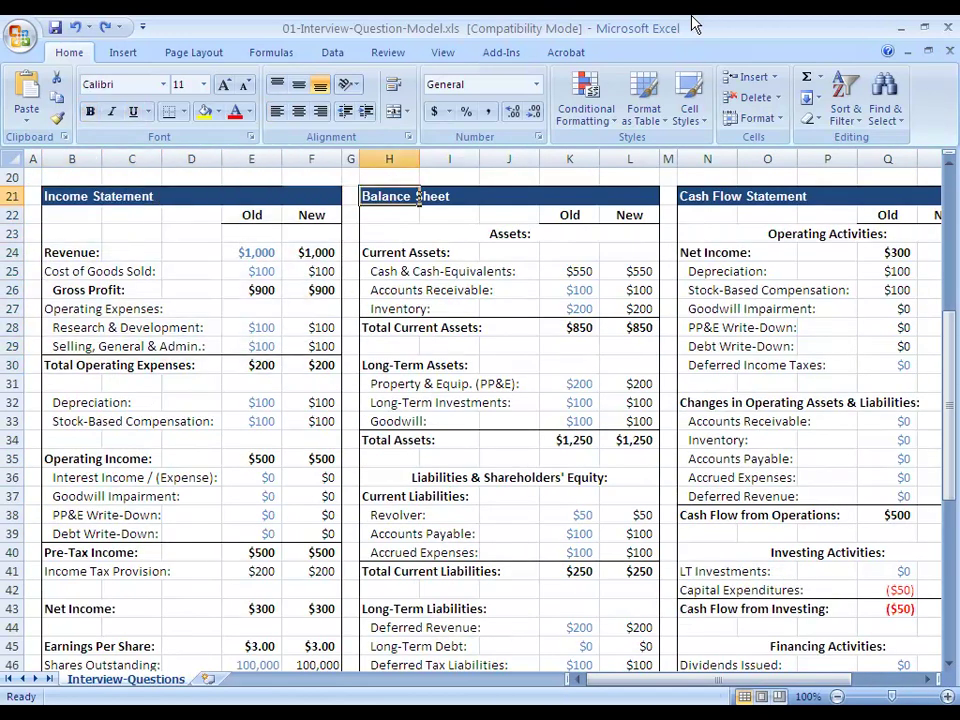
{"action": "key", "text": "shift+Down"}
{"action": "key", "text": "shift+Down"}
{"action": "key", "text": "shift+Down"}
{"action": "key", "text": "shift+Down"}
{"action": "key", "text": "shift+Down"}
{"action": "key", "text": "shift+Down"}
{"action": "key", "text": "shift+Down"}
{"action": "key", "text": "shift+Down"}
{"action": "key", "text": "shift+Down"}
{"action": "key", "text": "shift+Down"}
{"action": "key", "text": "shift+Down"}
{"action": "key", "text": "shift+Down"}
{"action": "key", "text": "shift+Down"}
{"action": "key", "text": "shift+Down"}
{"action": "key", "text": "shift+Down"}
{"action": "key", "text": "shift+Down"}
{"action": "key", "text": "shift+Down"}
{"action": "key", "text": "shift+Down"}
Highlight the full Pre-Tax Income row across the three financial statements.
{"action": "key", "text": "Down"}
{"action": "key", "text": "Down"}
{"action": "key", "text": "Down"}
{"action": "key", "text": "Down"}
{"action": "key", "text": "Down"}
{"action": "key", "text": "Down"}
{"action": "key", "text": "Down"}
{"action": "key", "text": "Down"}
{"action": "key", "text": "Down"}
{"action": "key", "text": "Down"}
{"action": "key", "text": "Down"}
{"action": "key", "text": "Down"}
{"action": "key", "text": "Down"}
{"action": "key", "text": "Down"}
{"action": "key", "text": "Down"}
{"action": "key", "text": "Down"}
{"action": "key", "text": "Down"}
{"action": "key", "text": "Down"}
{"action": "key", "text": "Down"}
{"action": "key", "text": "shift+space"}
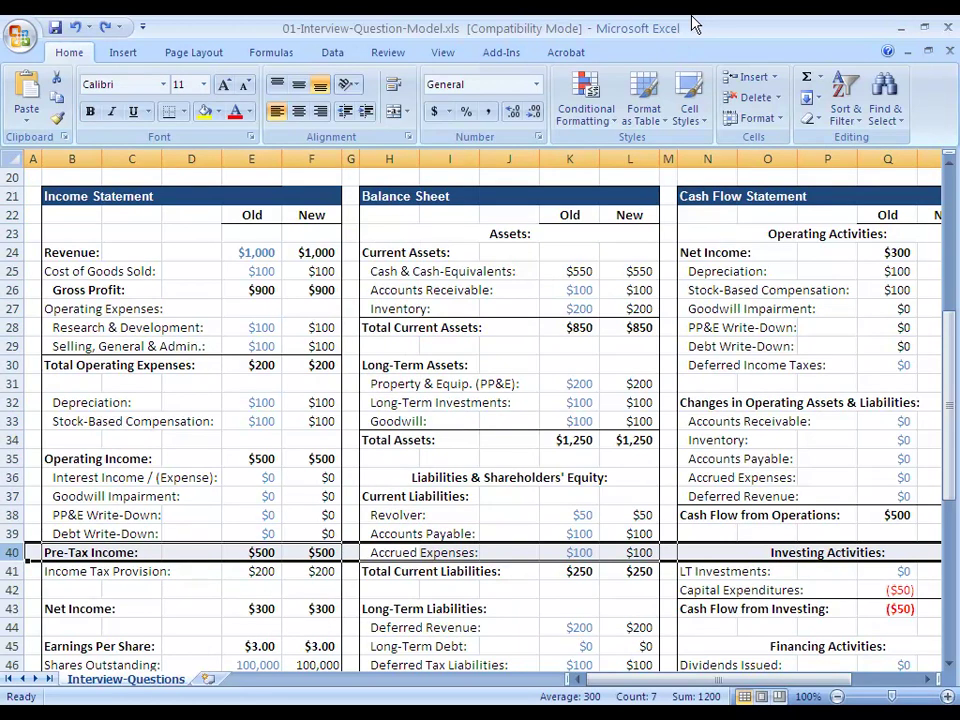
Highlight the entire row 29 containing the income statement's Selling, General & Admin. line.
{"action": "key", "text": "Left"}
{"action": "key", "text": "Left"}
{"action": "key", "text": "Left"}
{"action": "key", "text": "Left"}
{"action": "key", "text": "Left"}
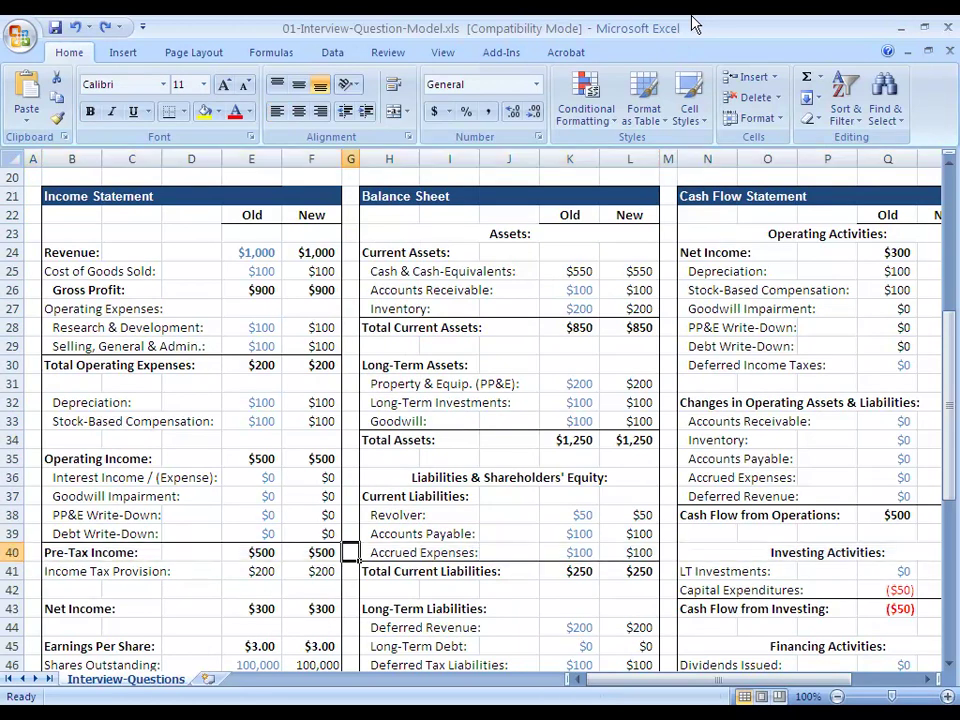
{"action": "key", "text": "Up"}
{"action": "key", "text": "Up"}
{"action": "key", "text": "Up"}
{"action": "key", "text": "Up"}
{"action": "key", "text": "Up"}
{"action": "key", "text": "Up"}
{"action": "key", "text": "Up"}
{"action": "key", "text": "Up"}
{"action": "key", "text": "Up"}
{"action": "key", "text": "Up"}
{"action": "key", "text": "Up"}
{"action": "key", "text": "Up"}
{"action": "key", "text": "Left"}
{"action": "key", "text": "Up"}
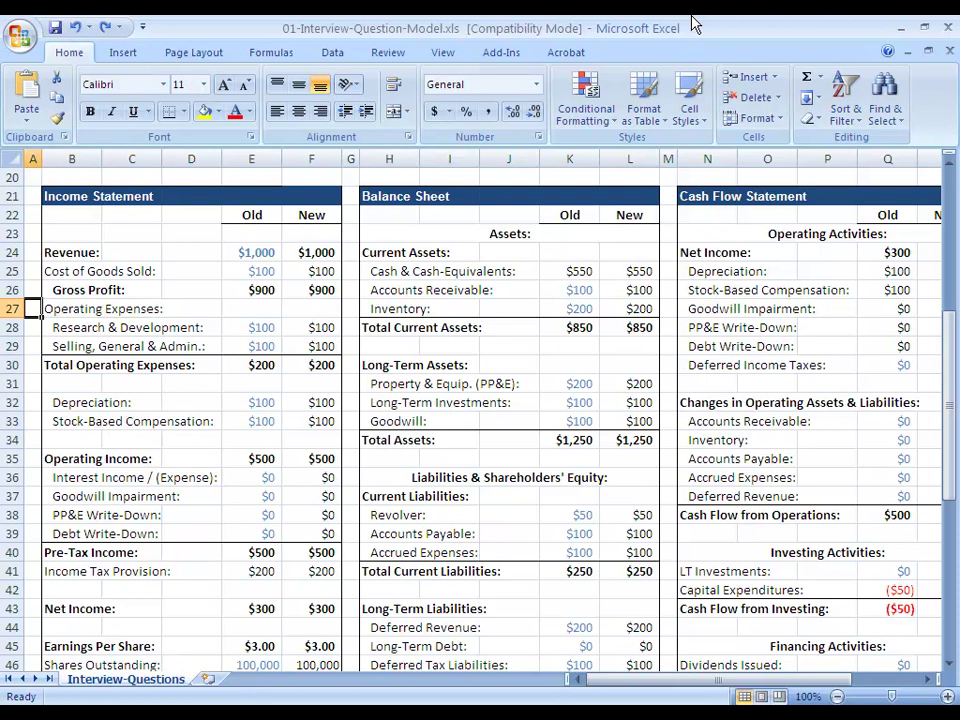
{"action": "key", "text": "Down"}
{"action": "key", "text": "Down"}
{"action": "key", "text": "shift+space"}
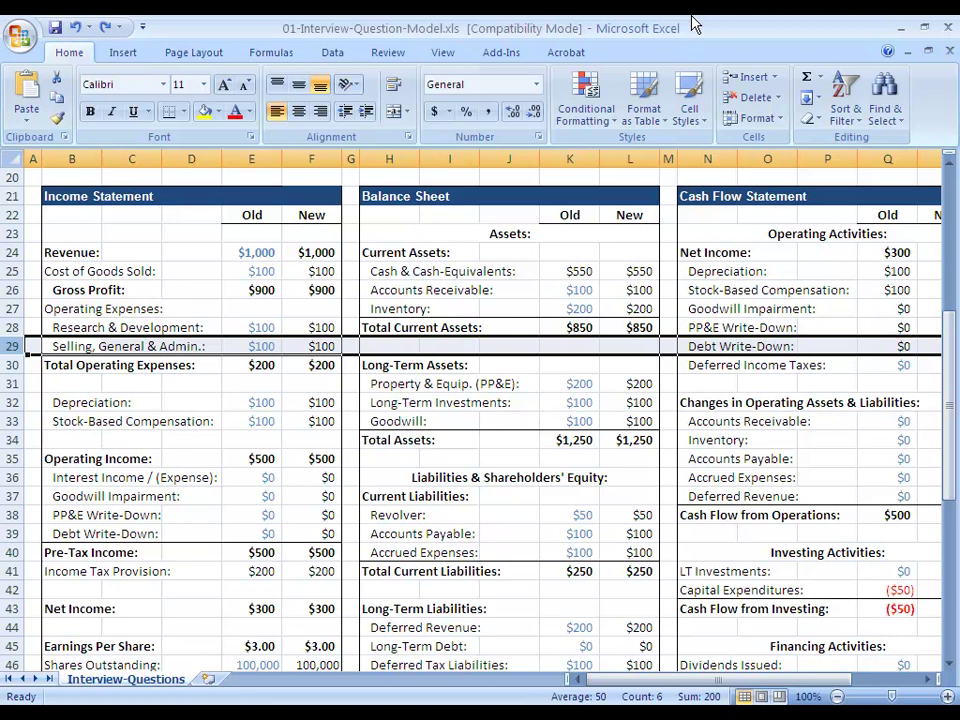
Highlight the entire row 25 containing the income statement's Cost of Goods Sold line.
{"action": "key", "text": "Right"}
{"action": "key", "text": "Right"}
{"action": "key", "text": "Right"}
{"action": "key", "text": "Right"}
{"action": "key", "text": "Right"}
{"action": "key", "text": "Right"}
{"action": "key", "text": "Right"}
{"action": "key", "text": "Right"}
{"action": "key", "text": "Right"}
{"action": "key", "text": "Right"}
{"action": "key", "text": "Up"}
{"action": "key", "text": "Up"}
{"action": "key", "text": "Up"}
{"action": "key", "text": "Up"}
{"action": "key", "text": "shift+space"}
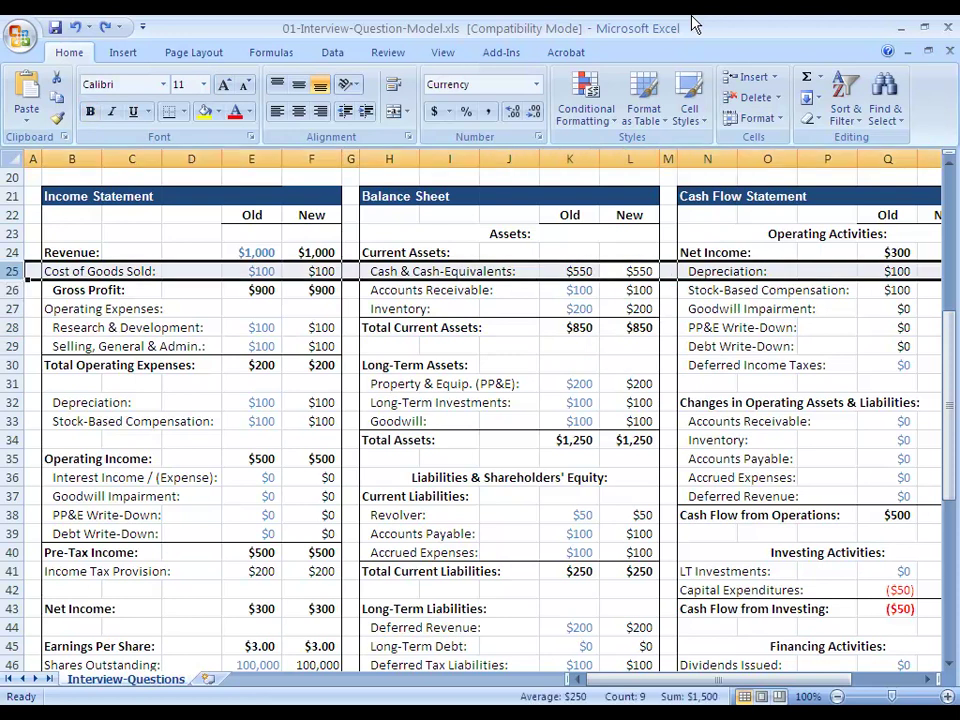
List January, February and March in cells B48:B50 below the income statement.
{"action": "key", "text": "Left"}
{"action": "key", "text": "Left"}
{"action": "key", "text": "Left"}
{"action": "key", "text": "Left"}
{"action": "key", "text": "Left"}
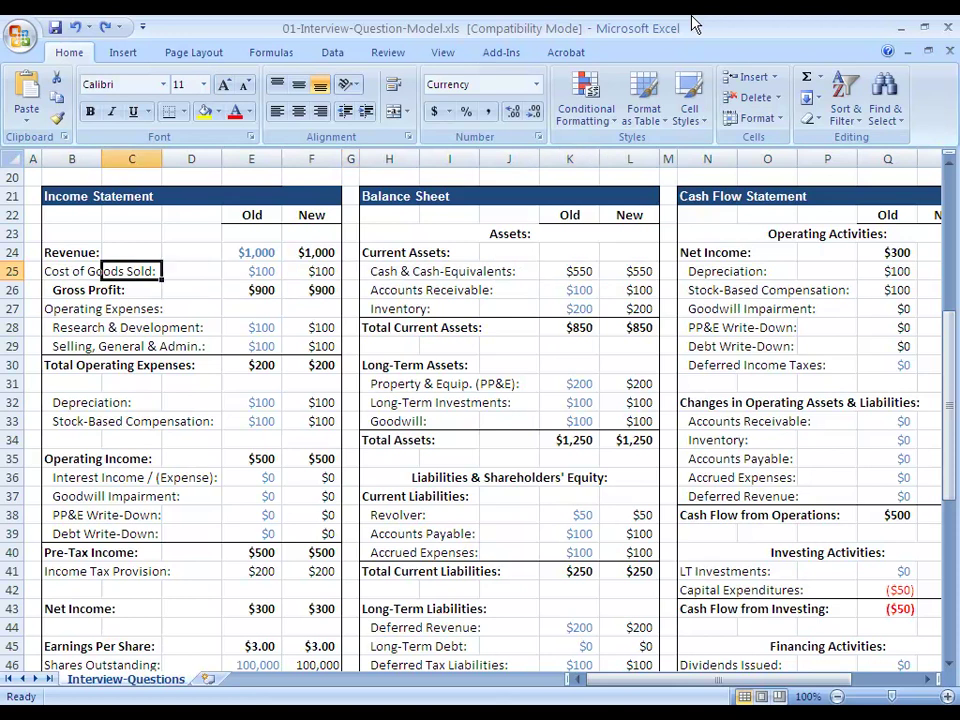
{"action": "key", "text": "Left"}
{"action": "key", "text": "Left"}
{"action": "key", "text": "Left"}
{"action": "key", "text": "Left"}
{"action": "key", "text": "Left"}
{"action": "key", "text": "Down"}
{"action": "key", "text": "Down"}
{"action": "key", "text": "Down"}
{"action": "key", "text": "Down"}
{"action": "key", "text": "Down"}
{"action": "key", "text": "Down"}
{"action": "key", "text": "Down"}
{"action": "key", "text": "Down"}
{"action": "key", "text": "Down"}
{"action": "key", "text": "Down"}
{"action": "key", "text": "Down"}
{"action": "key", "text": "Down"}
{"action": "key", "text": "Down"}
{"action": "key", "text": "Down"}
{"action": "key", "text": "Down"}
{"action": "key", "text": "Down"}
{"action": "key", "text": "Down"}
{"action": "key", "text": "Down"}
{"action": "key", "text": "Down"}
{"action": "key", "text": "Down"}
{"action": "key", "text": "Down"}
{"action": "key", "text": "Down"}
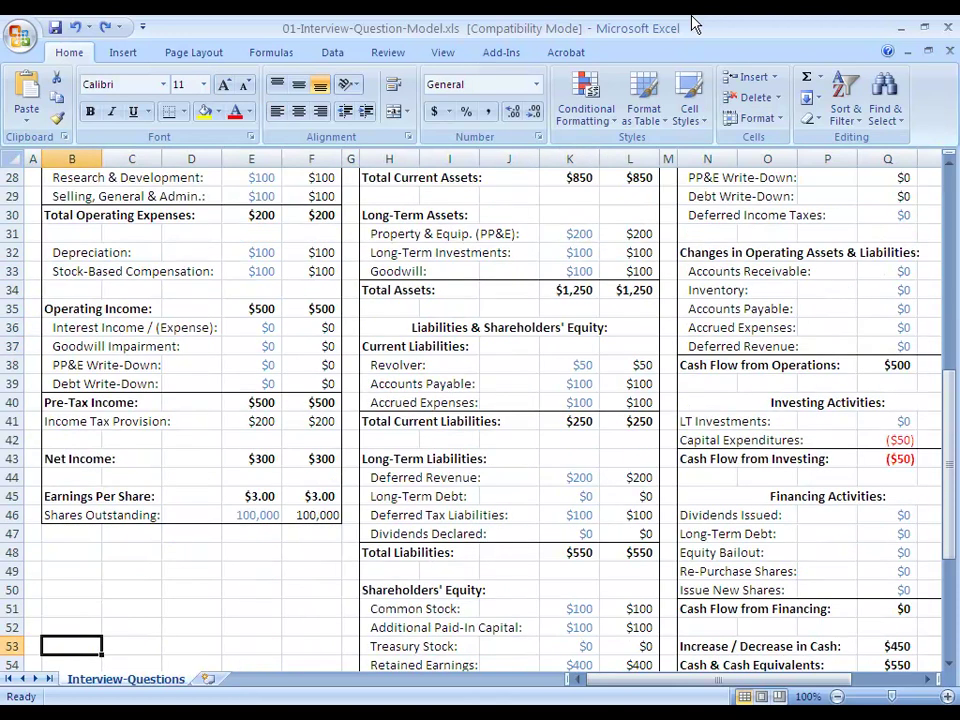
{"action": "key", "text": "ctrl+Up"}
{"action": "key", "text": "Down"}
{"action": "key", "text": "Down"}
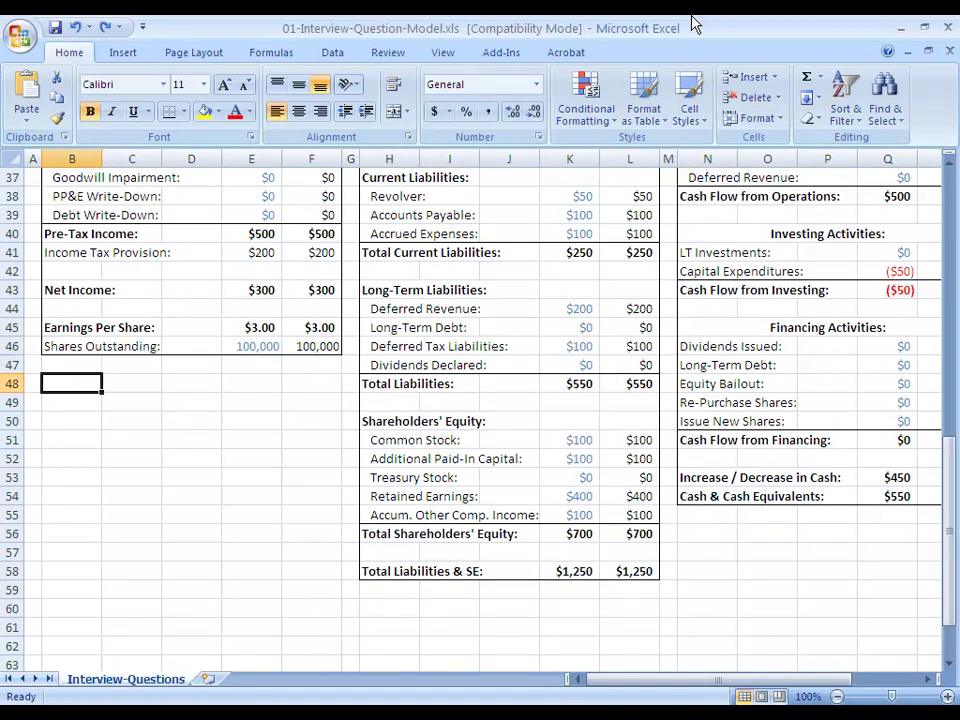
{"action": "type", "text": "January"}
{"action": "key", "text": "Return"}
{"action": "key", "text": "Left"}
{"action": "key", "text": "Right"}
{"action": "type", "text": "February"}
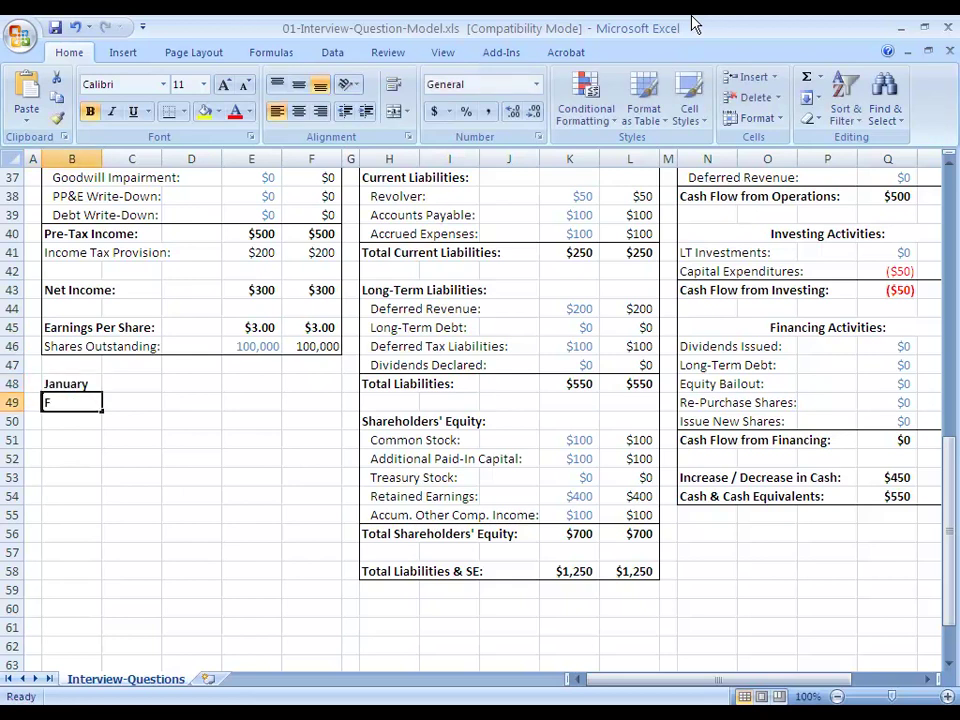
{"action": "key", "text": "Return"}
{"action": "type", "text": "March"}
{"action": "key", "text": "Up"}
Enter 10000 for January, 10,000 for February and 10000 for March in cells D48:D50.
{"action": "key", "text": "Up"}
{"action": "key", "text": "Right"}
{"action": "key", "text": "Right"}
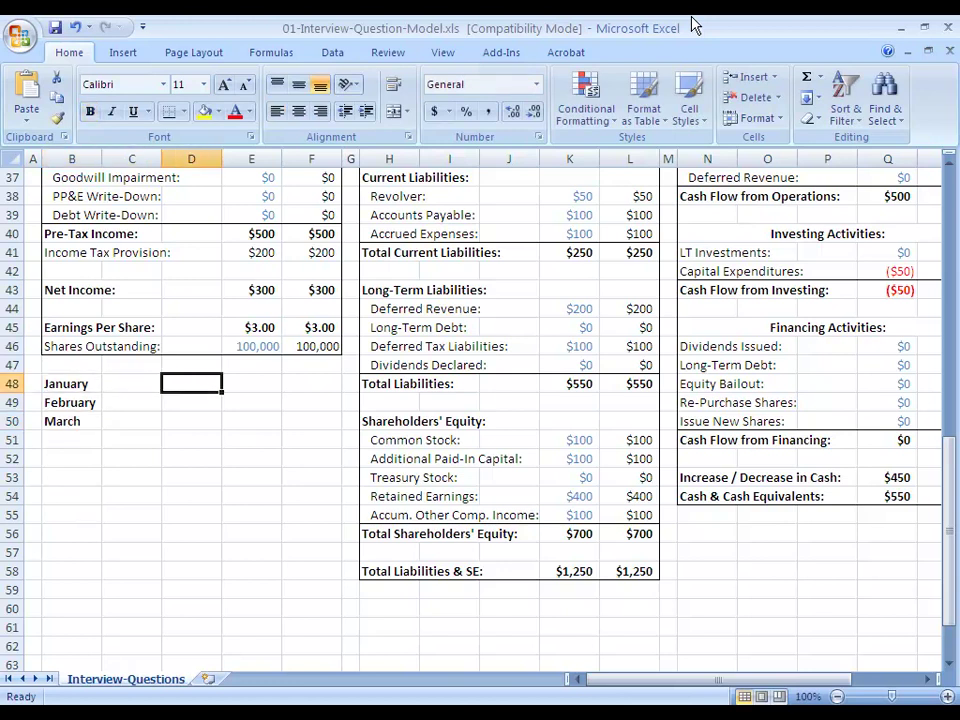
{"action": "type", "text": "10000"}
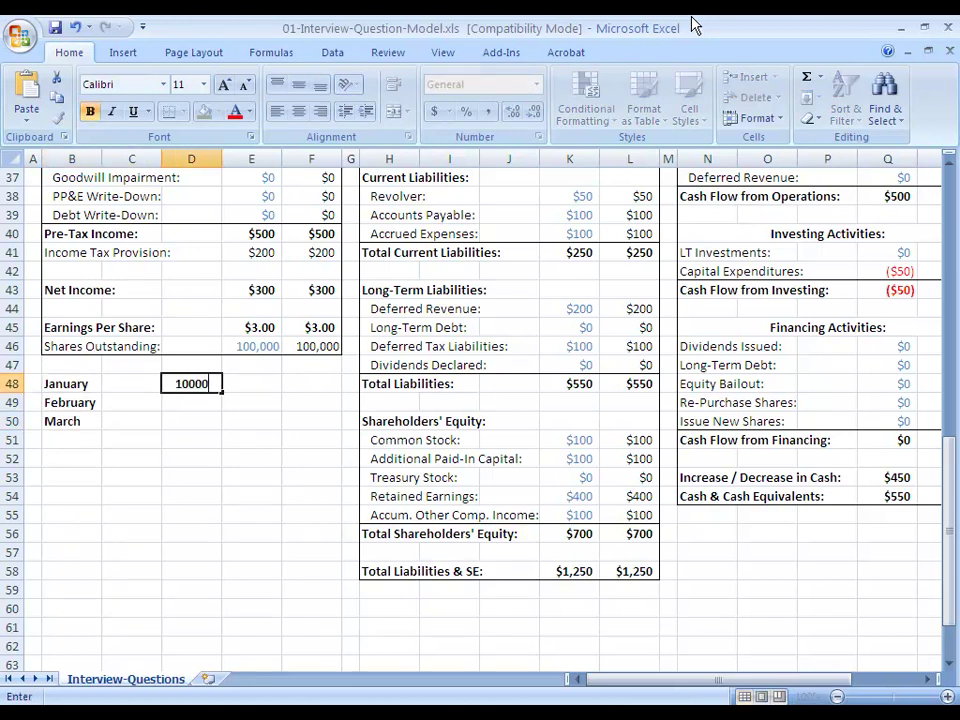
{"action": "key", "text": "ctrl+Return"}
{"action": "key", "text": "Down"}
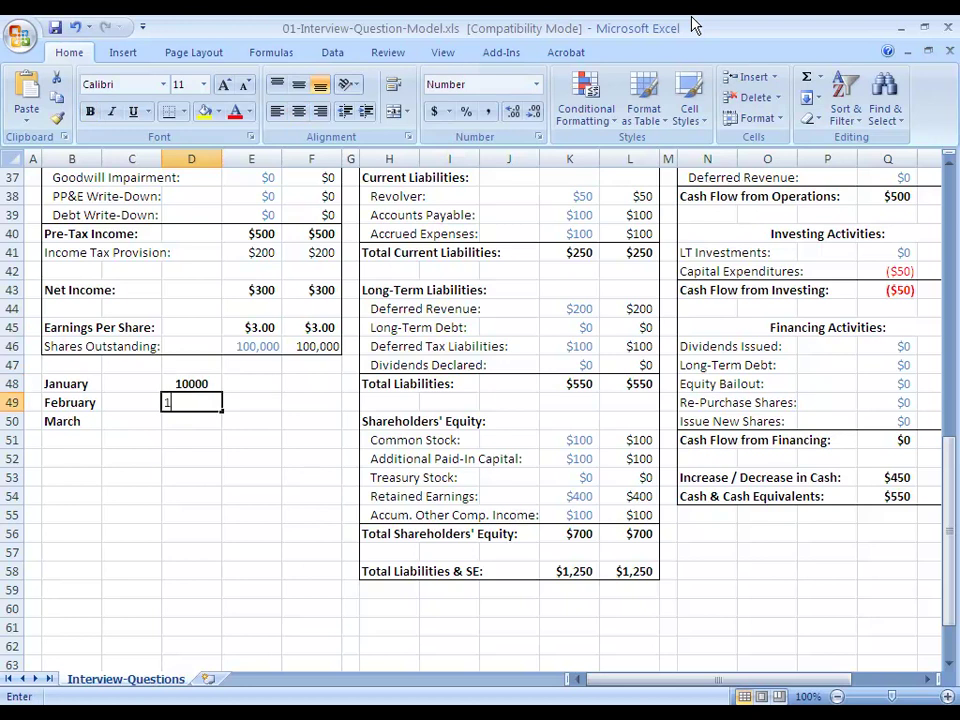
{"action": "type", "text": "10,000"}
{"action": "key", "text": "ctrl+Return"}
{"action": "key", "text": "Down"}
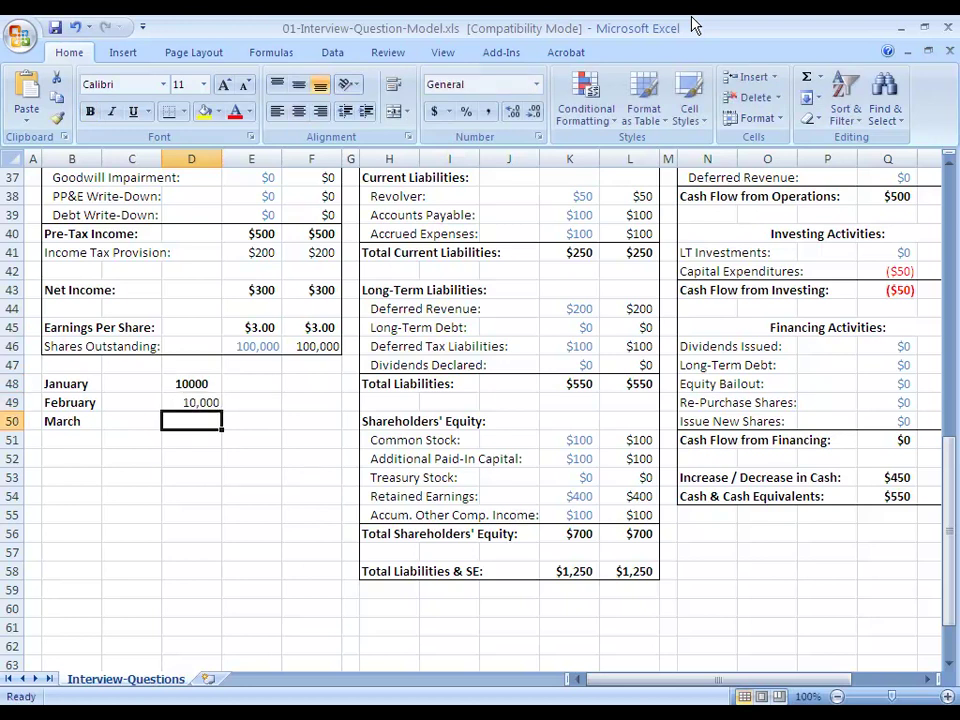
{"action": "type", "text": "10000"}
{"action": "key", "text": "ctrl+Return"}
Highlight the full rows 48 through 50 holding the January, February and March amounts, repeating the selection several times.
{"action": "key", "text": "Up"}
{"action": "key", "text": "Up"}
{"action": "key", "text": "Up"}
{"action": "key", "text": "Down"}
{"action": "key", "text": "shift+space"}
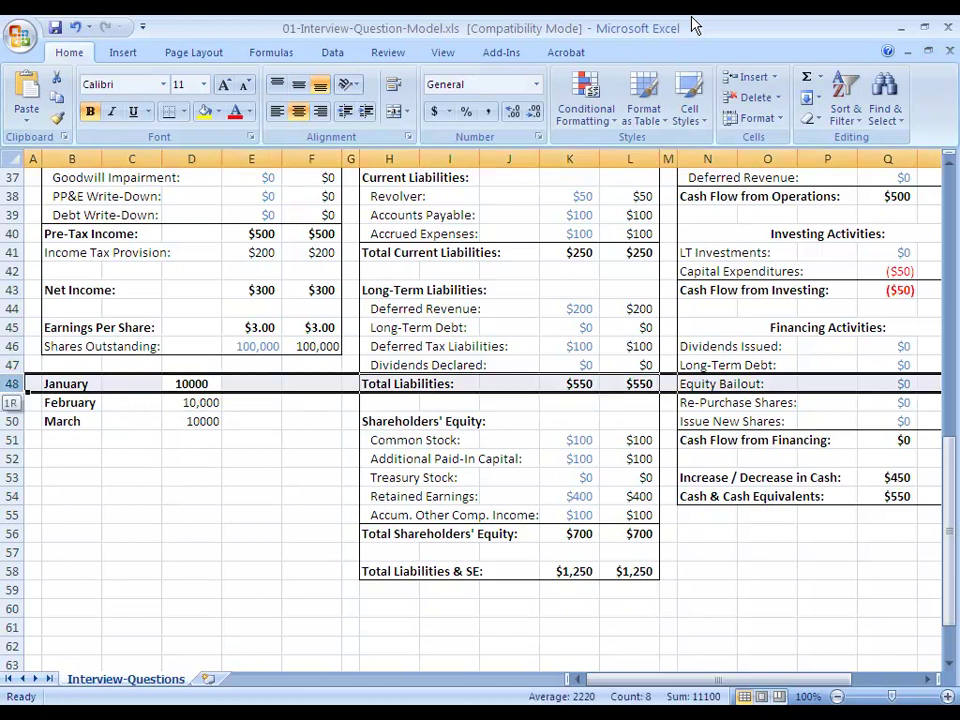
{"action": "key", "text": "shift+Down"}
{"action": "key", "text": "shift+Down"}
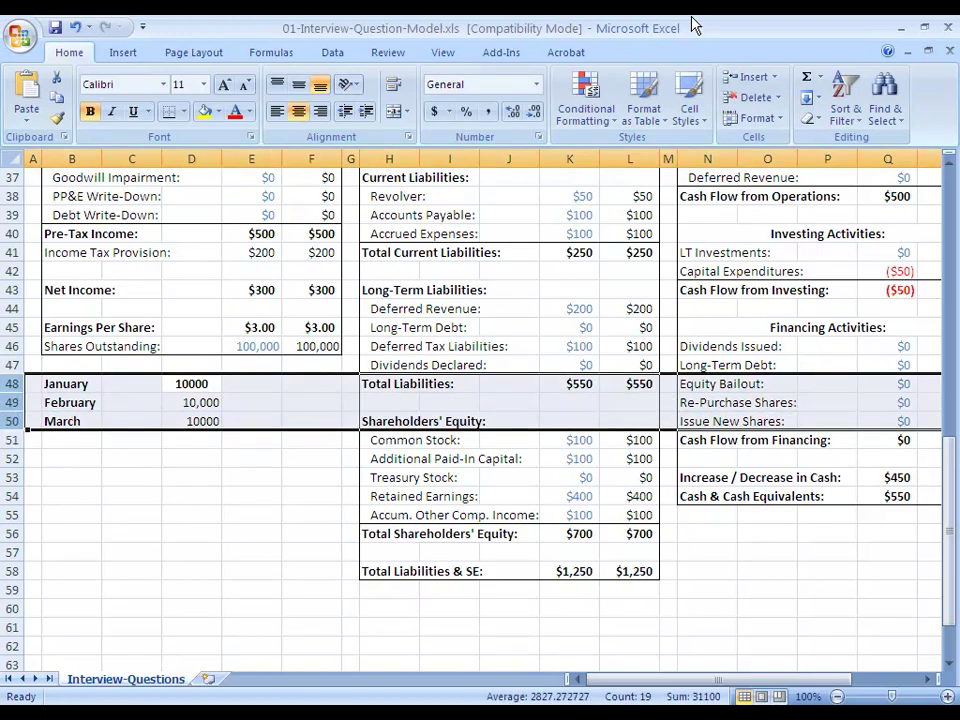
{"action": "key", "text": "Down"}
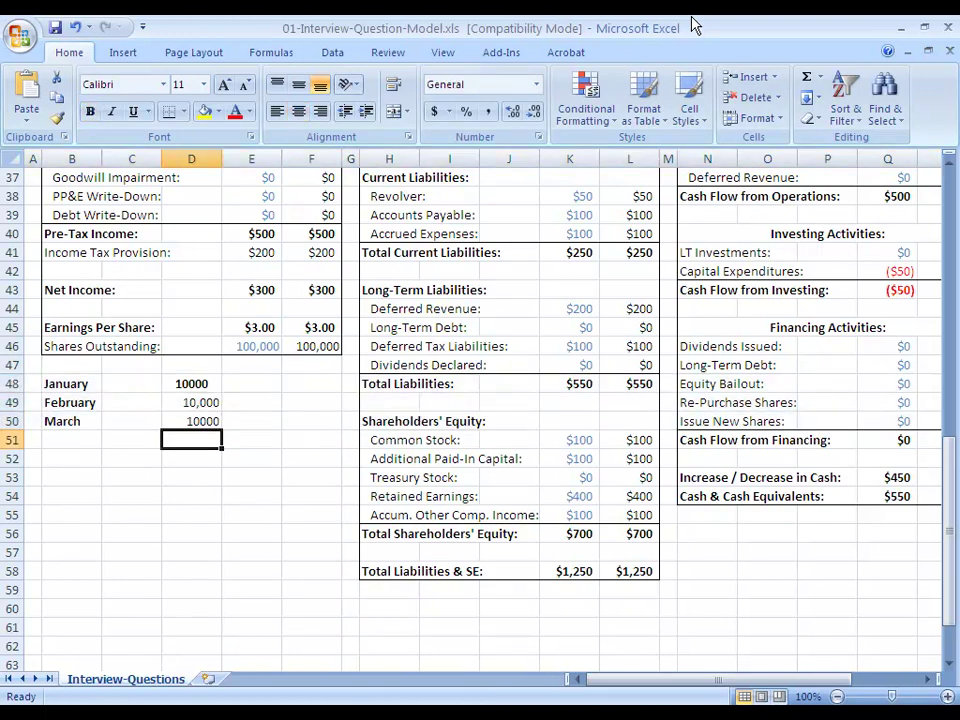
{"action": "key", "text": "Up"}
{"action": "key", "text": "Up"}
{"action": "key", "text": "Up"}
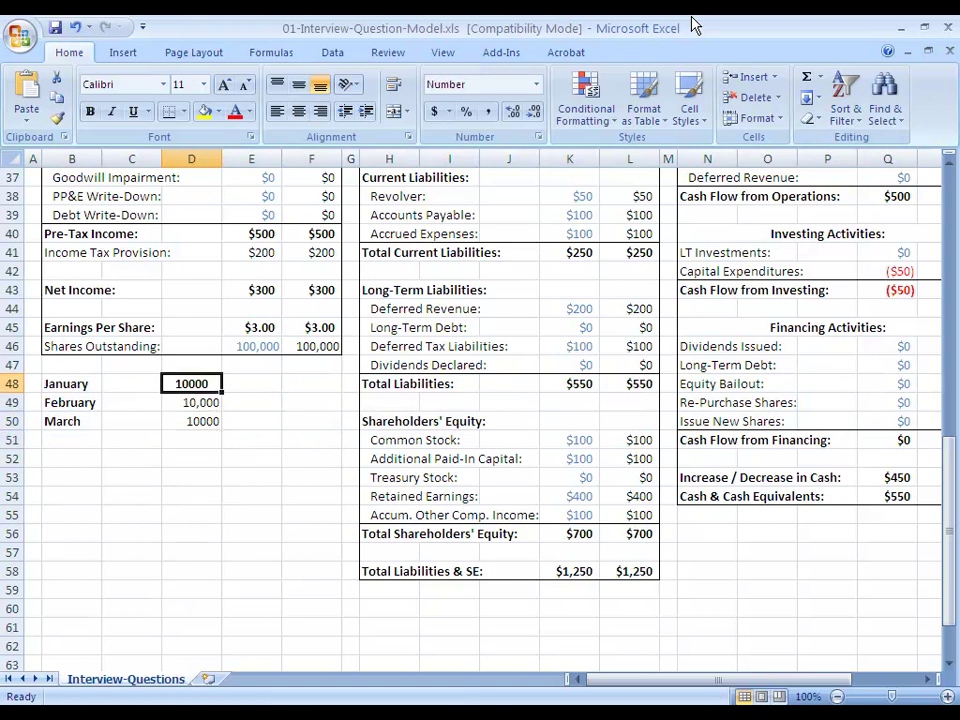
{"action": "key", "text": "shift+space"}
{"action": "key", "text": "shift+Down"}
{"action": "key", "text": "shift+Down"}
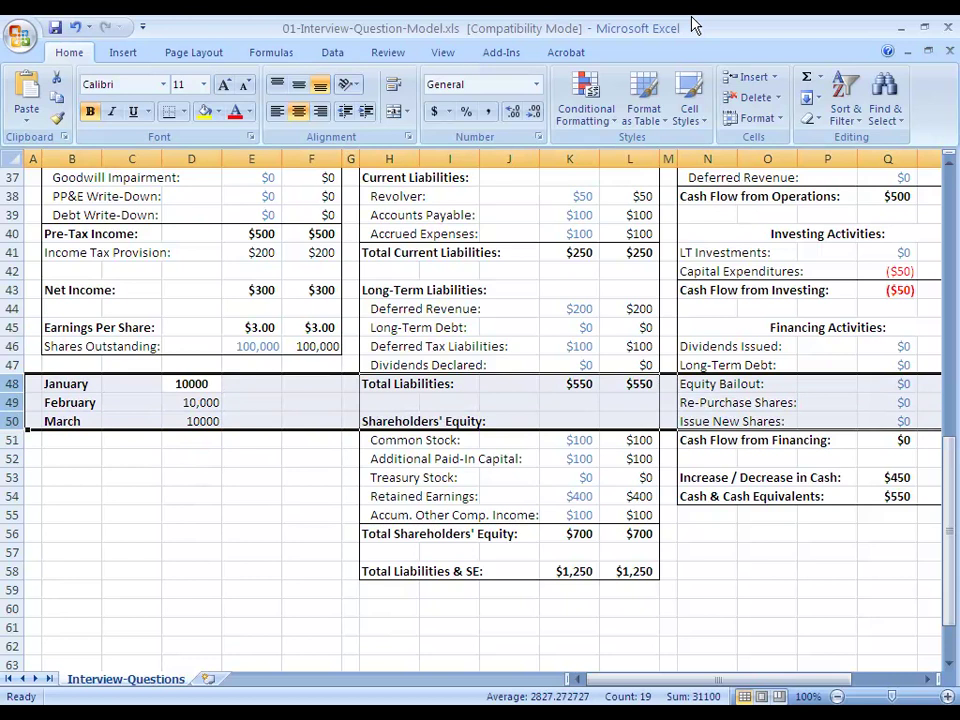
{"action": "key", "text": "Down"}
{"action": "key", "text": "Up"}
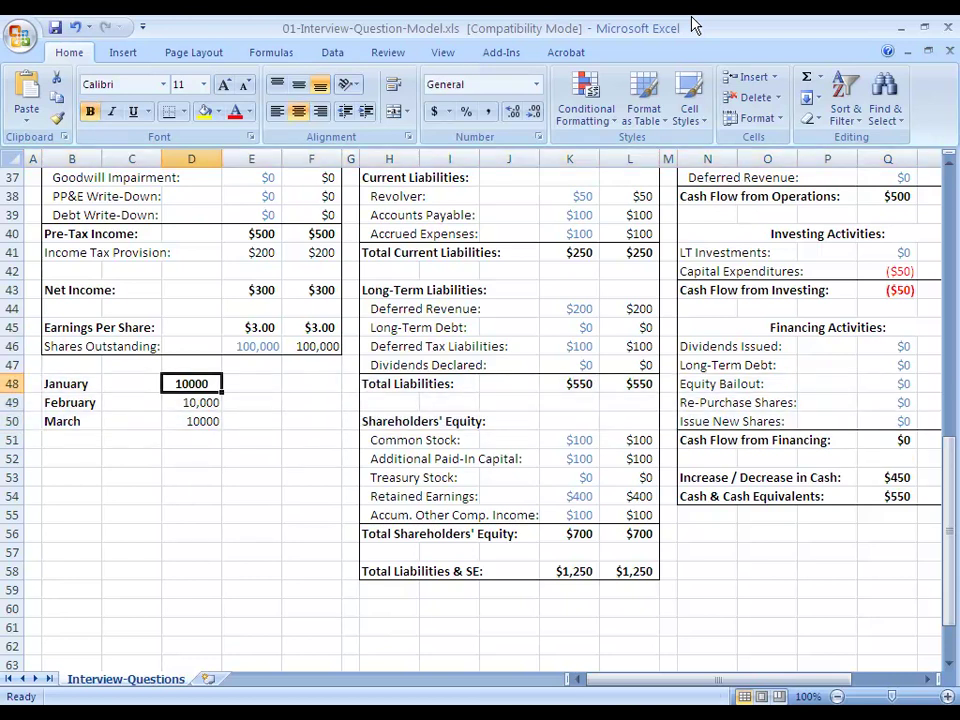
{"action": "key", "text": "shift+space"}
{"action": "key", "text": "shift+Down"}
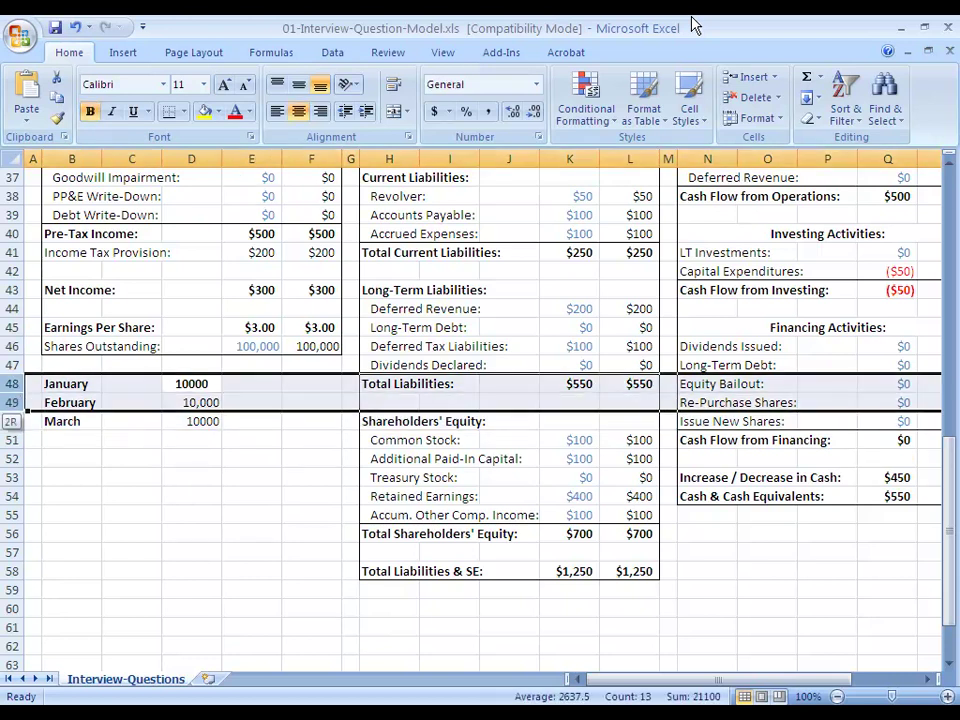
{"action": "key", "text": "shift+Down"}
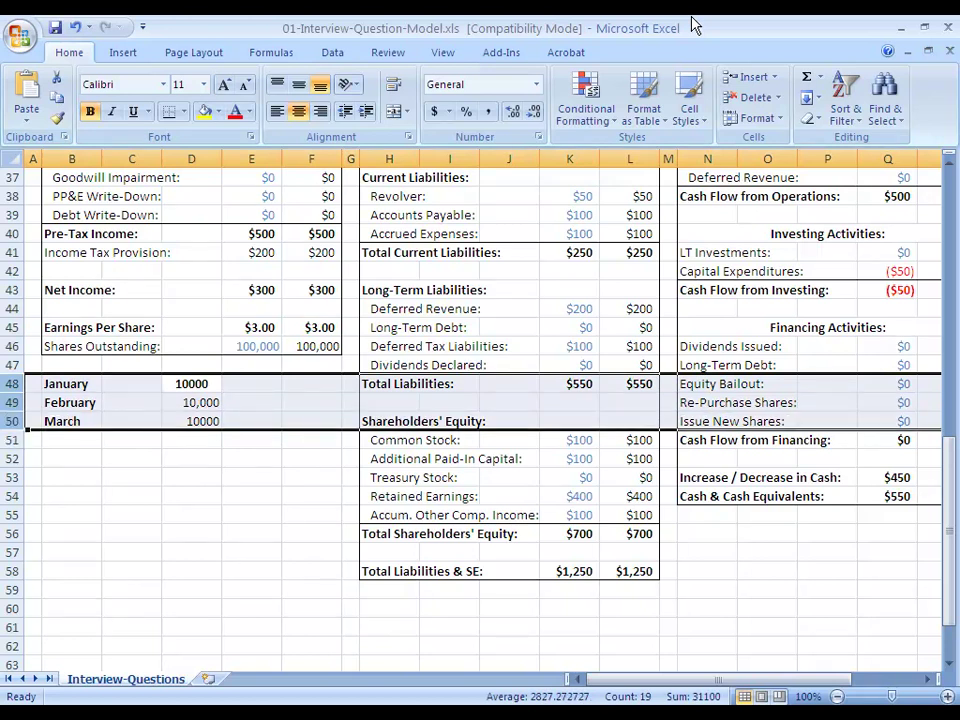
Highlight the full rows 27 through 30, from Operating Expenses down to Total Operating Expenses.
{"action": "key", "text": "Up"}
{"action": "key", "text": "Up"}
{"action": "key", "text": "Up"}
{"action": "key", "text": "Up"}
{"action": "key", "text": "Up"}
{"action": "key", "text": "Up"}
{"action": "key", "text": "Up"}
{"action": "key", "text": "Up"}
{"action": "key", "text": "Up"}
{"action": "key", "text": "Up"}
{"action": "key", "text": "Up"}
{"action": "key", "text": "Up"}
{"action": "key", "text": "Up"}
{"action": "key", "text": "Up"}
{"action": "key", "text": "Up"}
{"action": "key", "text": "Up"}
{"action": "key", "text": "Up"}
{"action": "key", "text": "Up"}
{"action": "key", "text": "Up"}
{"action": "key", "text": "Up"}
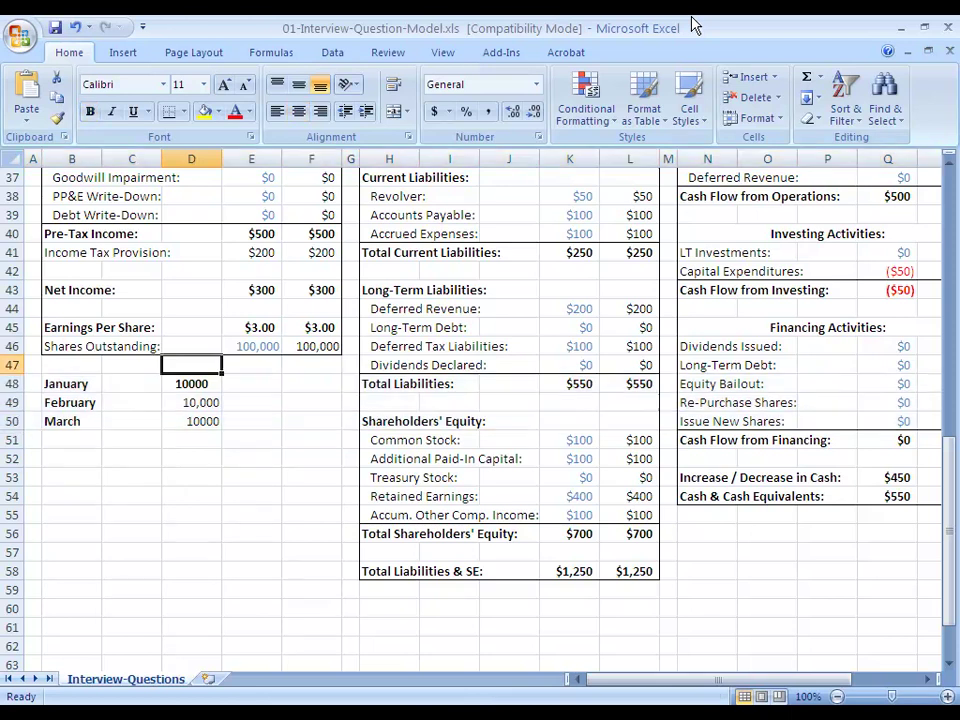
{"action": "key", "text": "Down"}
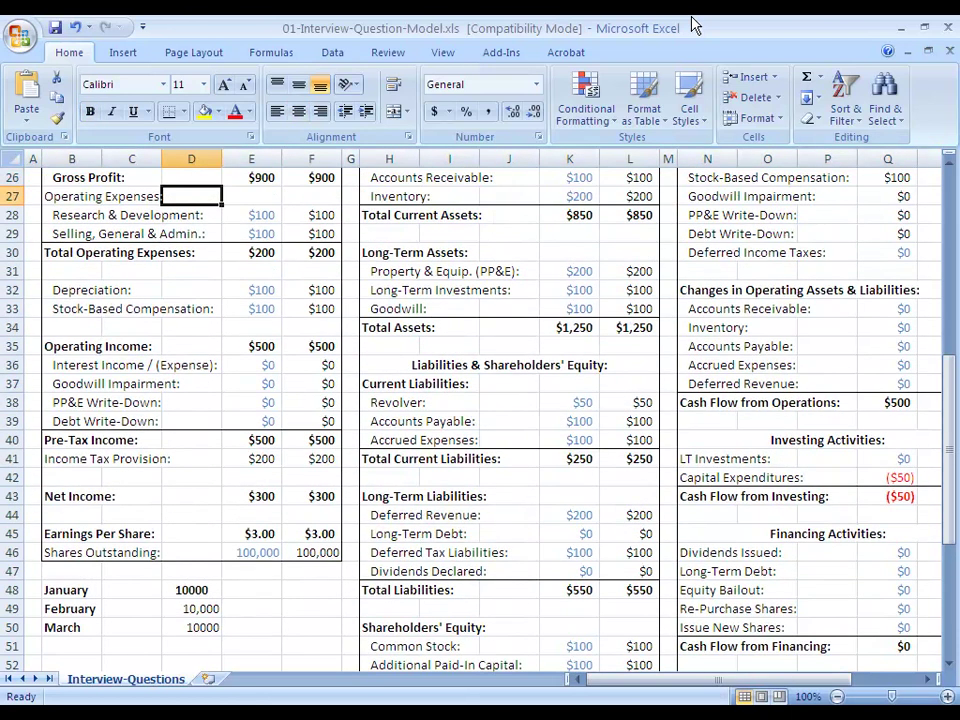
{"action": "key", "text": "shift+space"}
{"action": "key", "text": "shift+Down"}
{"action": "key", "text": "shift+Down"}
{"action": "key", "text": "shift+Down"}
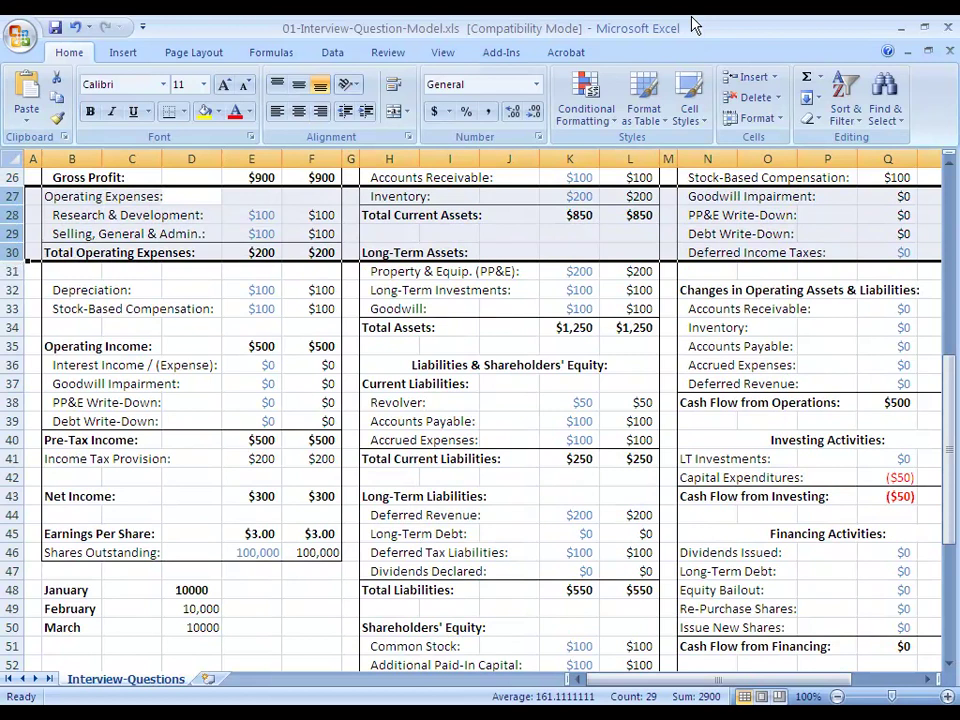
Highlight the entire row 40 containing the income statement's Pre-Tax Income line.
{"action": "key", "text": "Right"}
{"action": "key", "text": "Right"}
{"action": "key", "text": "Right"}
{"action": "key", "text": "Down"}
{"action": "key", "text": "Down"}
{"action": "key", "text": "Down"}
{"action": "key", "text": "Down"}
{"action": "key", "text": "Down"}
{"action": "key", "text": "Down"}
{"action": "key", "text": "Down"}
{"action": "key", "text": "Down"}
{"action": "key", "text": "Down"}
{"action": "key", "text": "Down"}
{"action": "key", "text": "Down"}
{"action": "key", "text": "Down"}
{"action": "key", "text": "Down"}
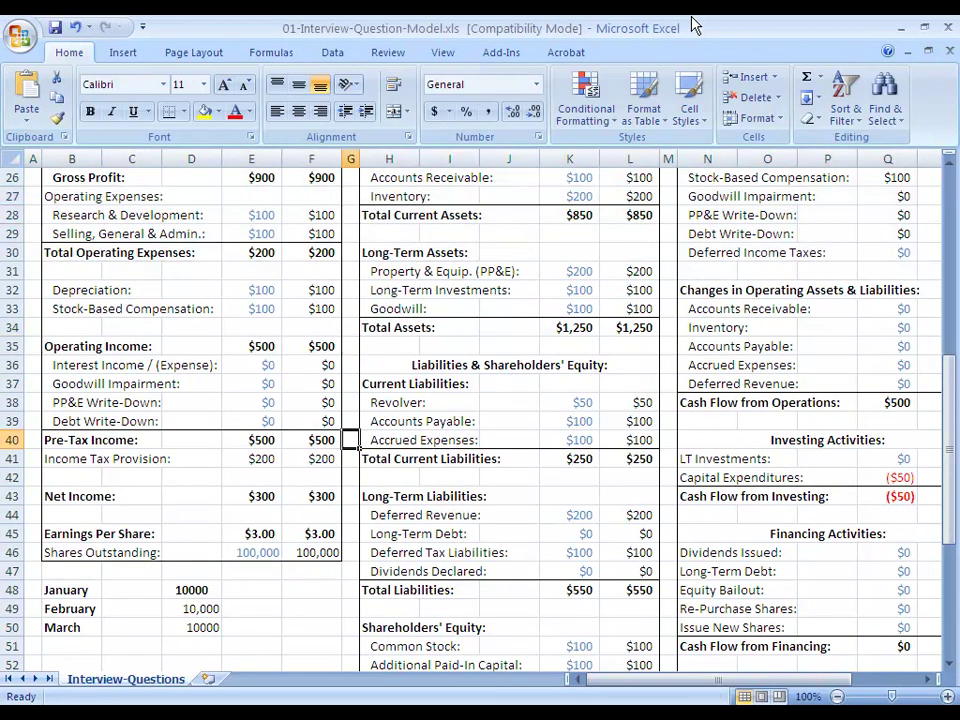
{"action": "key", "text": "shift+space"}
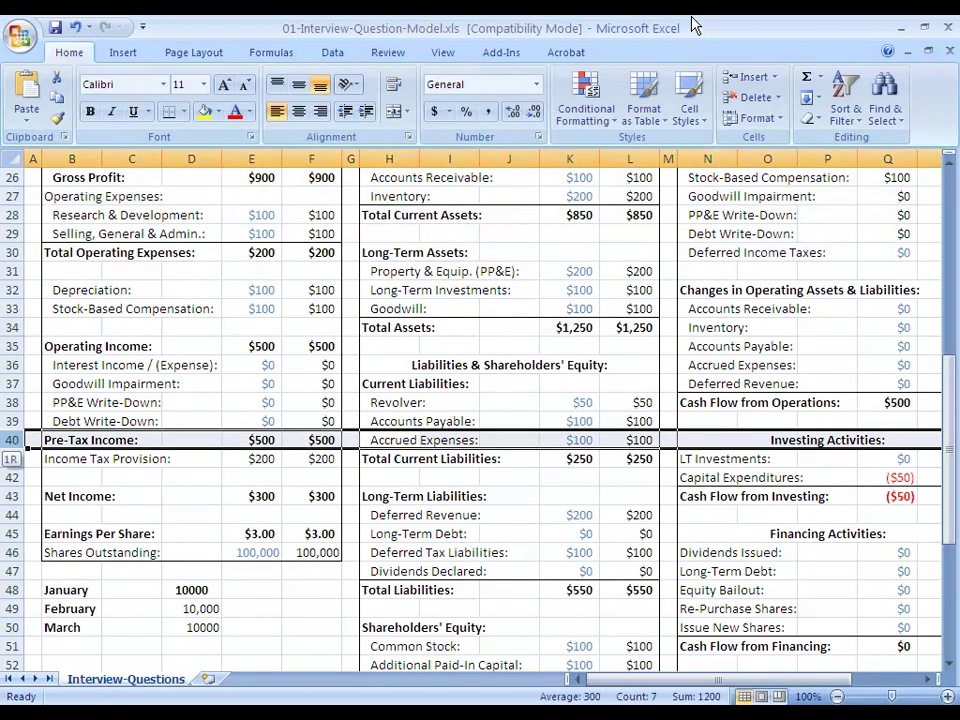
Look down the balance sheet's liabilities from Accrued Expenses to the blank line above Shareholders' Equity.
{"action": "key", "text": "Left"}
{"action": "key", "text": "Down"}
{"action": "key", "text": "Down"}
{"action": "key", "text": "Down"}
{"action": "key", "text": "Down"}
{"action": "key", "text": "Down"}
{"action": "key", "text": "Down"}
{"action": "key", "text": "Down"}
{"action": "key", "text": "Down"}
{"action": "key", "text": "Down"}
{"action": "key", "text": "Down"}
{"action": "key", "text": "Down"}
{"action": "key", "text": "Down"}
{"action": "key", "text": "Down"}
{"action": "key", "text": "Down"}
{"action": "key", "text": "Down"}
{"action": "key", "text": "Down"}
{"action": "key", "text": "Down"}
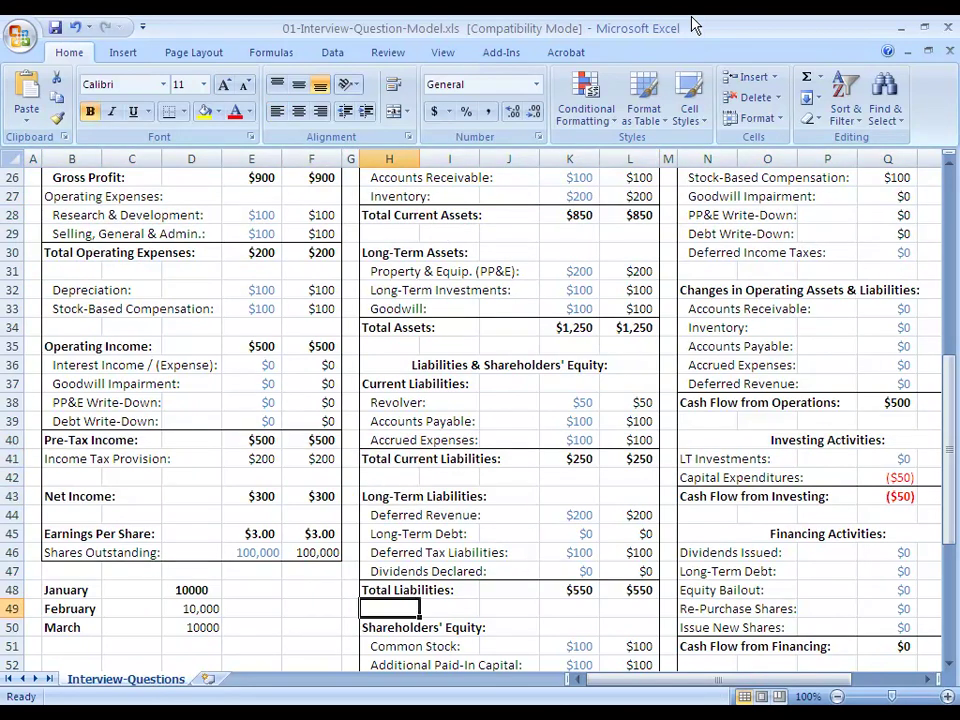
Add the notes "Go down by 30,000" in D52 and "Pay out salary in cash" in D53, beneath the January-to-March example.
{"action": "key", "text": "Left"}
{"action": "key", "text": "Left"}
{"action": "key", "text": "Left"}
{"action": "key", "text": "Left"}
{"action": "key", "text": "Up"}
{"action": "key", "text": "Up"}
{"action": "key", "text": "Up"}
{"action": "key", "text": "Up"}
{"action": "key", "text": "Up"}
{"action": "key", "text": "Up"}
{"action": "key", "text": "Up"}
{"action": "key", "text": "Up"}
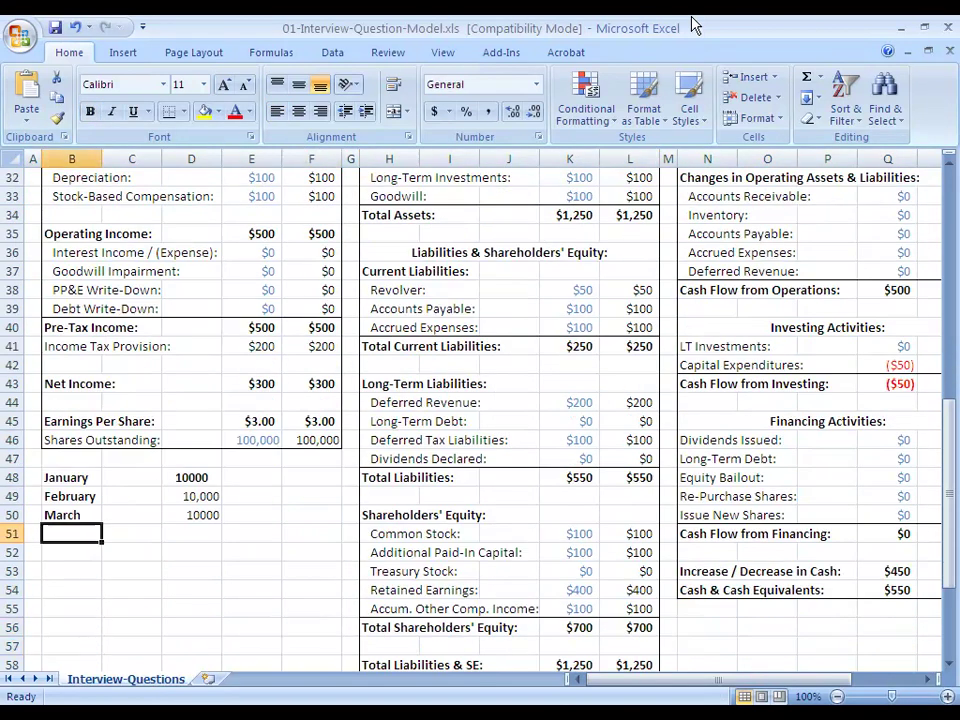
{"action": "key", "text": "Down"}
{"action": "key", "text": "Down"}
{"action": "key", "text": "Right"}
{"action": "key", "text": "Right"}
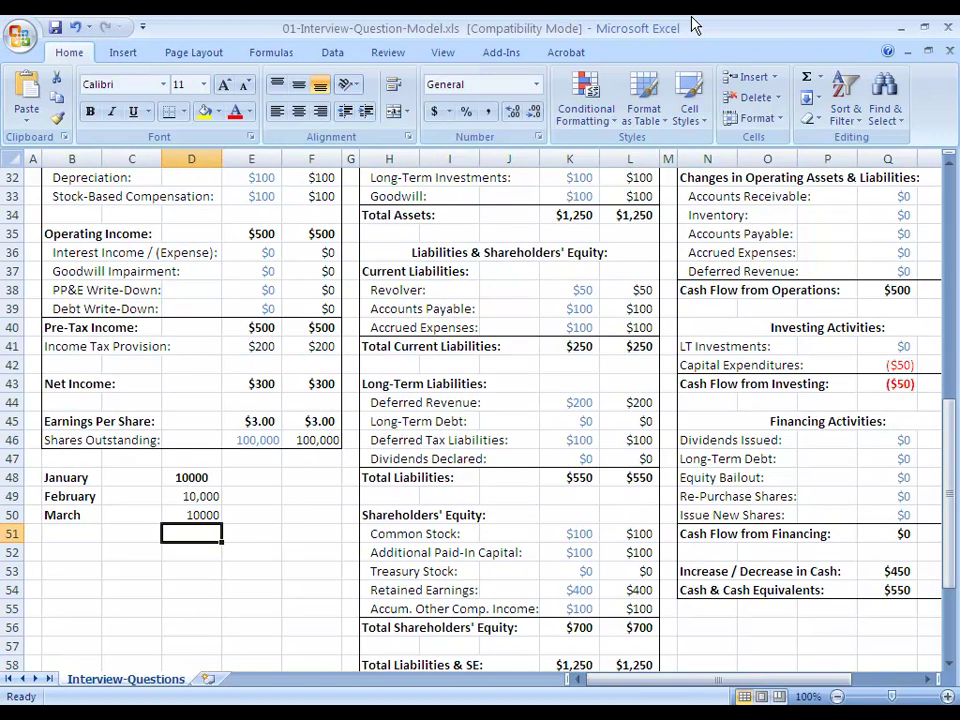
{"action": "key", "text": "Down"}
{"action": "type", "text": "Go down by 30,000"}
{"action": "key", "text": "Return"}
{"action": "type", "text": "Pay out salary in cash"}
{"action": "key", "text": "ctrl+Return"}
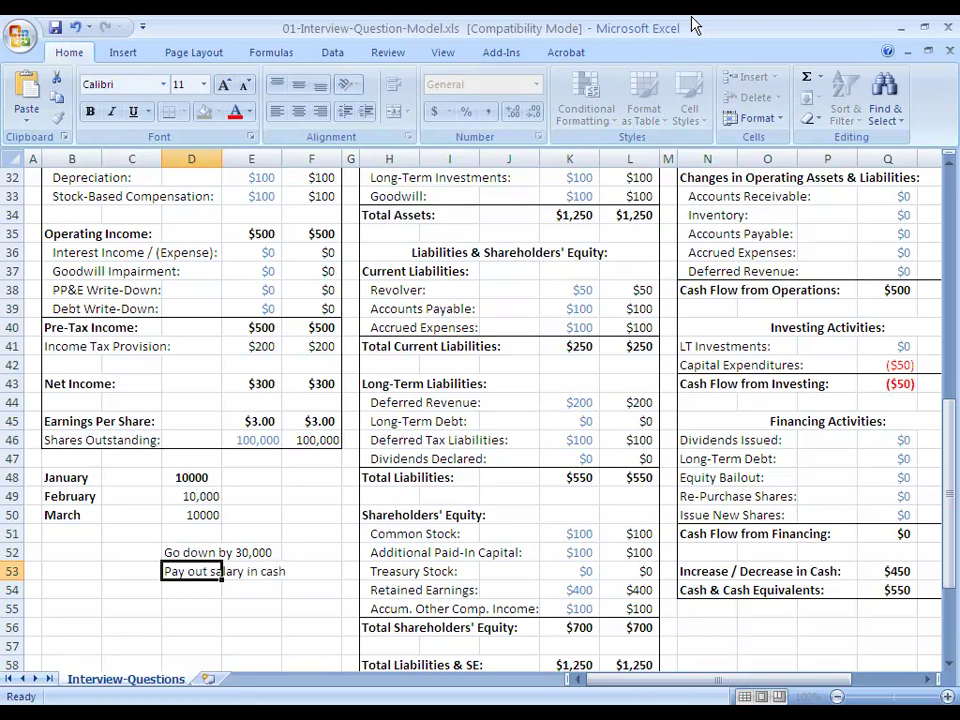
Highlight the entire row 25 containing the balance sheet's Cash & Cash-Equivalents line.
{"action": "key", "text": "Right"}
{"action": "key", "text": "Right"}
{"action": "key", "text": "Right"}
{"action": "key", "text": "Right"}
{"action": "key", "text": "Right"}
{"action": "key", "text": "Right"}
{"action": "key", "text": "Right"}
{"action": "key", "text": "Up"}
{"action": "key", "text": "Up"}
{"action": "key", "text": "Up"}
{"action": "key", "text": "Up"}
{"action": "key", "text": "Up"}
{"action": "key", "text": "Up"}
{"action": "key", "text": "Up"}
{"action": "key", "text": "Up"}
{"action": "key", "text": "Up"}
{"action": "key", "text": "Up"}
{"action": "key", "text": "Up"}
{"action": "key", "text": "Up"}
{"action": "key", "text": "Up"}
{"action": "key", "text": "Up"}
{"action": "key", "text": "Down"}
{"action": "key", "text": "Up"}
{"action": "key", "text": "Up"}
{"action": "key", "text": "Up"}
{"action": "key", "text": "Up"}
{"action": "key", "text": "Up"}
{"action": "key", "text": "Up"}
{"action": "key", "text": "Up"}
{"action": "key", "text": "Up"}
{"action": "key", "text": "Up"}
{"action": "key", "text": "Up"}
{"action": "key", "text": "Up"}
{"action": "key", "text": "Up"}
{"action": "key", "text": "Up"}
{"action": "key", "text": "Up"}
{"action": "key", "text": "Up"}
{"action": "key", "text": "Up"}
{"action": "key", "text": "Up"}
{"action": "key", "text": "Up"}
{"action": "key", "text": "Down"}
{"action": "key", "text": "Down"}
{"action": "key", "text": "Down"}
{"action": "key", "text": "shift+space"}
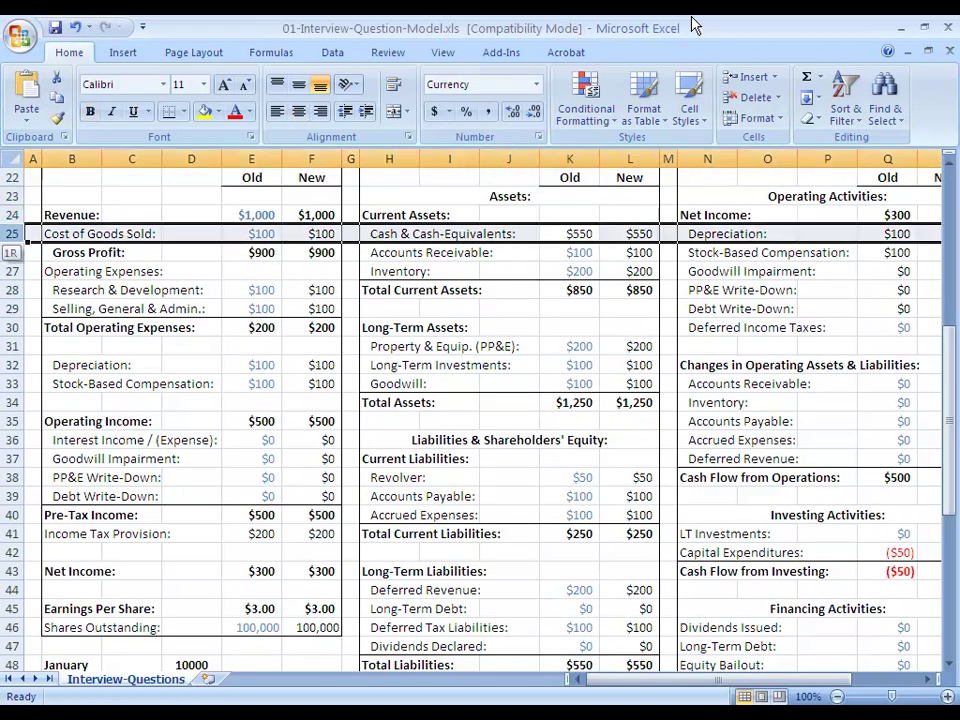
Look down the balance sheet from Accounts Receivable through the liabilities to the Shareholders' Equity section.
{"action": "key", "text": "Down"}
{"action": "key", "text": "Down"}
{"action": "key", "text": "Down"}
{"action": "key", "text": "Down"}
{"action": "key", "text": "Down"}
{"action": "key", "text": "Down"}
{"action": "key", "text": "Down"}
{"action": "key", "text": "Down"}
{"action": "key", "text": "Down"}
{"action": "key", "text": "Down"}
{"action": "key", "text": "Down"}
{"action": "key", "text": "Down"}
{"action": "key", "text": "Down"}
{"action": "key", "text": "Down"}
{"action": "key", "text": "Down"}
{"action": "key", "text": "Down"}
{"action": "key", "text": "Down"}
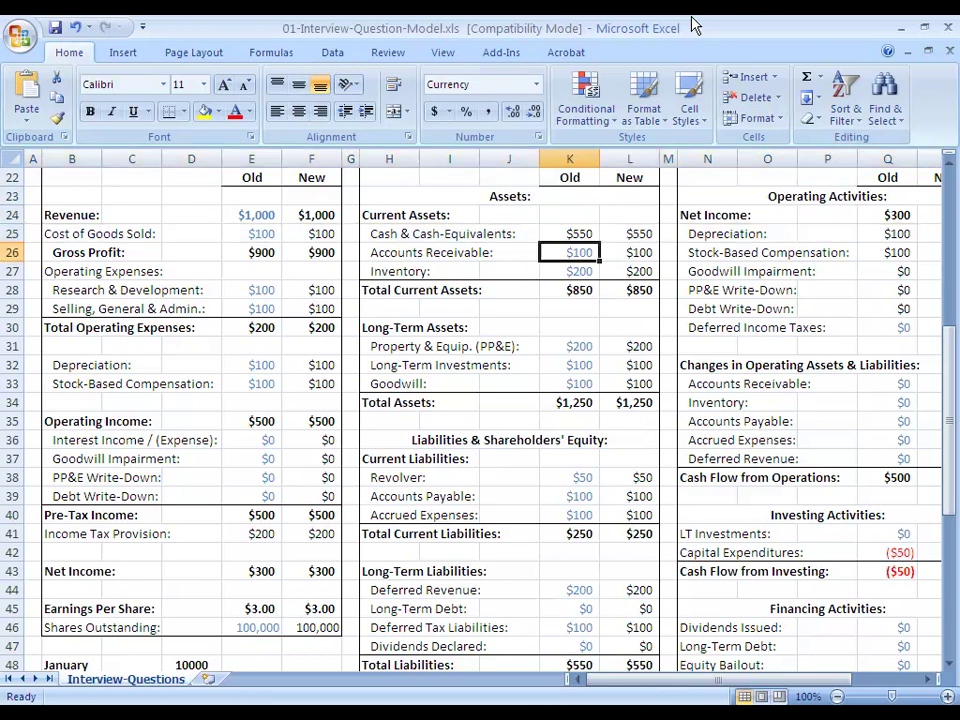
{"action": "key", "text": "Down"}
{"action": "key", "text": "Down"}
{"action": "key", "text": "Down"}
{"action": "key", "text": "Down"}
{"action": "key", "text": "Down"}
{"action": "key", "text": "Down"}
{"action": "key", "text": "Down"}
{"action": "key", "text": "Down"}
{"action": "key", "text": "Down"}
{"action": "key", "text": "Down"}
{"action": "key", "text": "Down"}
{"action": "key", "text": "Down"}
{"action": "key", "text": "Down"}
{"action": "key", "text": "Home"}
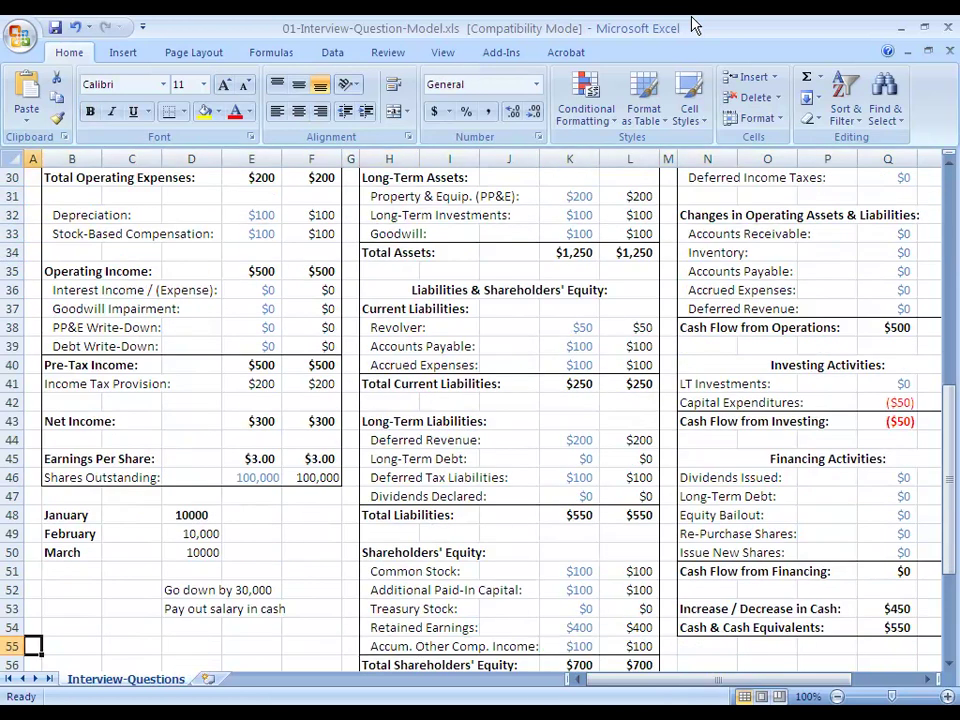
Clear the January-to-March example and its two notes from columns B to D, rows 48 to 53.
{"action": "key", "text": "Right"}
{"action": "key", "text": "Up"}
{"action": "key", "text": "Up"}
{"action": "key", "text": "Up"}
{"action": "key", "text": "Up"}
{"action": "key", "text": "Up"}
{"action": "key", "text": "Up"}
{"action": "key", "text": "Up"}
{"action": "key", "text": "shift+Down"}
{"action": "key", "text": "shift+Down"}
{"action": "key", "text": "shift+Right"}
{"action": "key", "text": "shift+Right"}
{"action": "key", "text": "Delete"}
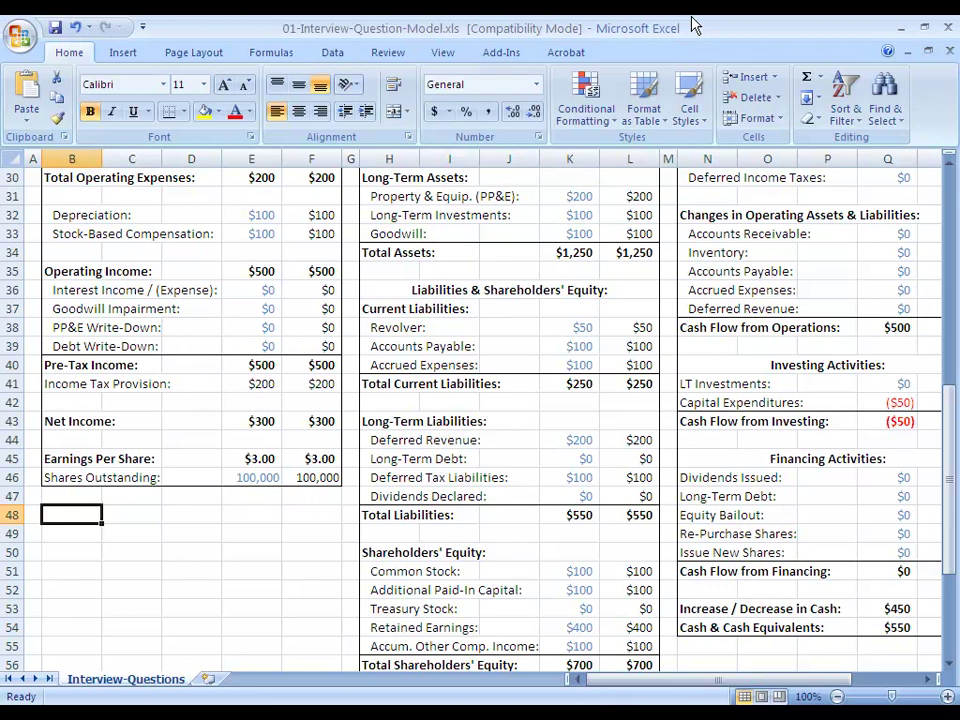
Set the "Accrued Expenses Changes By..." assumption in L15 to $100.
{"action": "key", "text": "Up"}
{"action": "key", "text": "Up"}
{"action": "key", "text": "Up"}
{"action": "key", "text": "Up"}
{"action": "key", "text": "Up"}
{"action": "key", "text": "Up"}
{"action": "key", "text": "Up"}
{"action": "key", "text": "Up"}
{"action": "key", "text": "Up"}
{"action": "key", "text": "Up"}
{"action": "key", "text": "Up"}
{"action": "key", "text": "Up"}
{"action": "key", "text": "Up"}
{"action": "key", "text": "Up"}
{"action": "key", "text": "Up"}
{"action": "key", "text": "Up"}
{"action": "key", "text": "Up"}
{"action": "key", "text": "Up"}
{"action": "key", "text": "Up"}
{"action": "key", "text": "Up"}
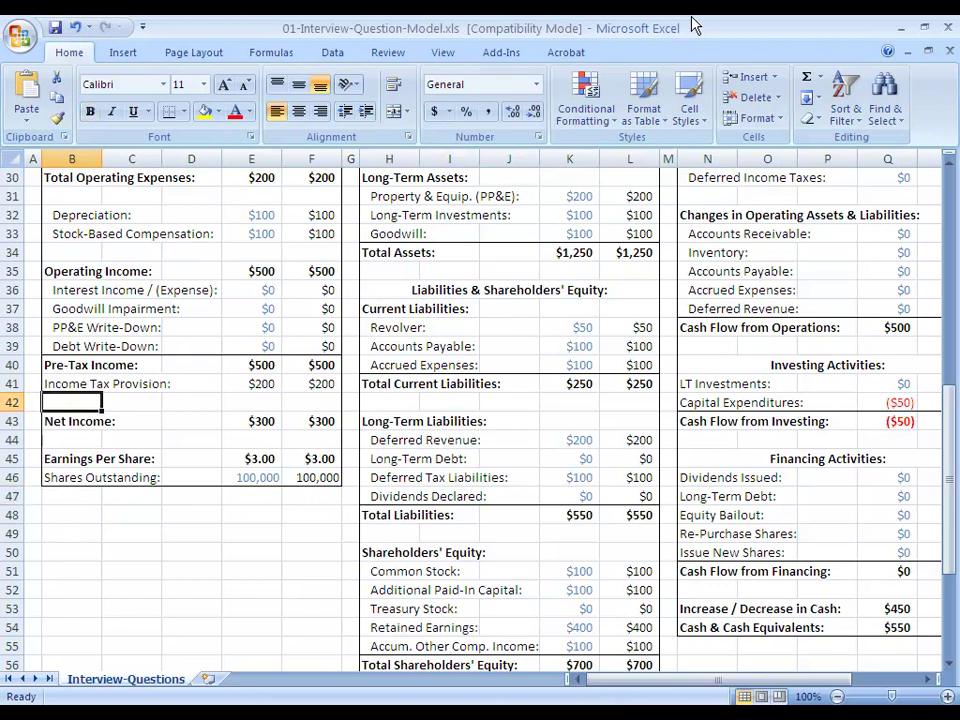
{"action": "key", "text": "Up"}
{"action": "key", "text": "Up"}
{"action": "key", "text": "Up"}
{"action": "key", "text": "Up"}
{"action": "key", "text": "Up"}
{"action": "key", "text": "Down"}
{"action": "key", "text": "Down"}
{"action": "key", "text": "Down"}
{"action": "key", "text": "Down"}
{"action": "key", "text": "Down"}
{"action": "key", "text": "Right"}
{"action": "key", "text": "Down"}
{"action": "key", "text": "Down"}
{"action": "key", "text": "Right"}
{"action": "key", "text": "Right"}
{"action": "key", "text": "Right"}
{"action": "key", "text": "Right"}
{"action": "key", "text": "Right"}
{"action": "key", "text": "Up"}
{"action": "key", "text": "Right"}
{"action": "key", "text": "Right"}
{"action": "key", "text": "Right"}
{"action": "key", "text": "Right"}
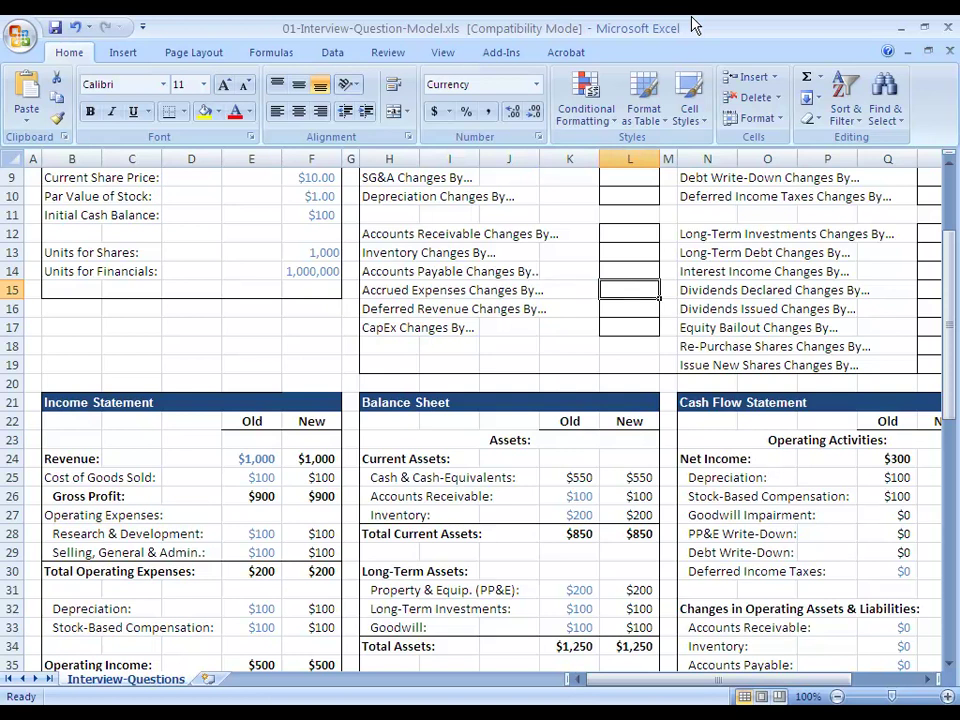
{"action": "type", "text": "100"}
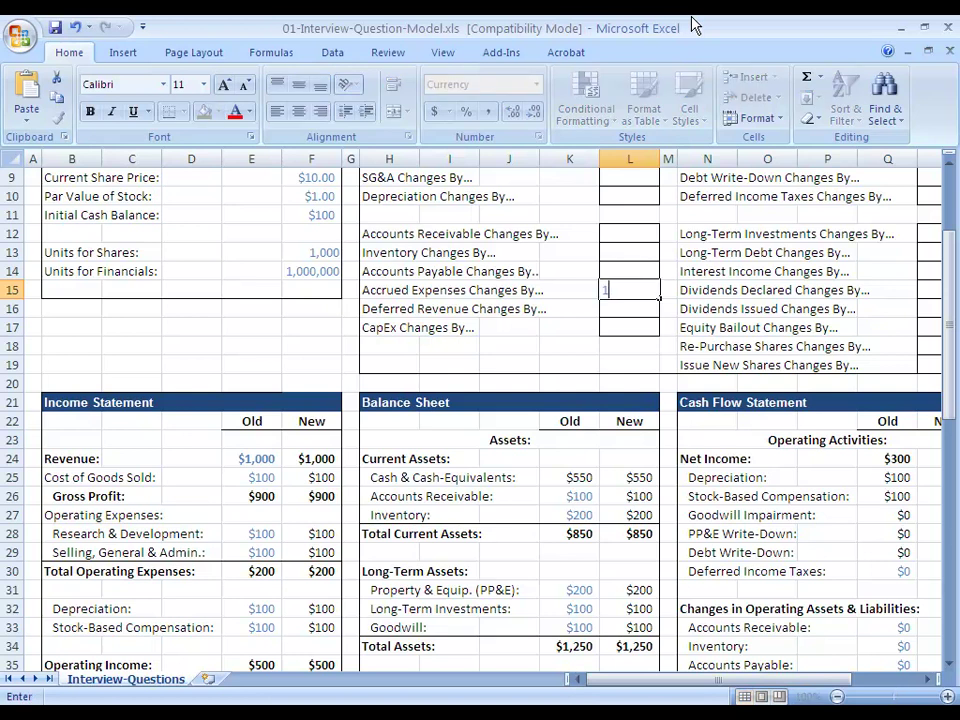
{"action": "key", "text": "ctrl+Return"}
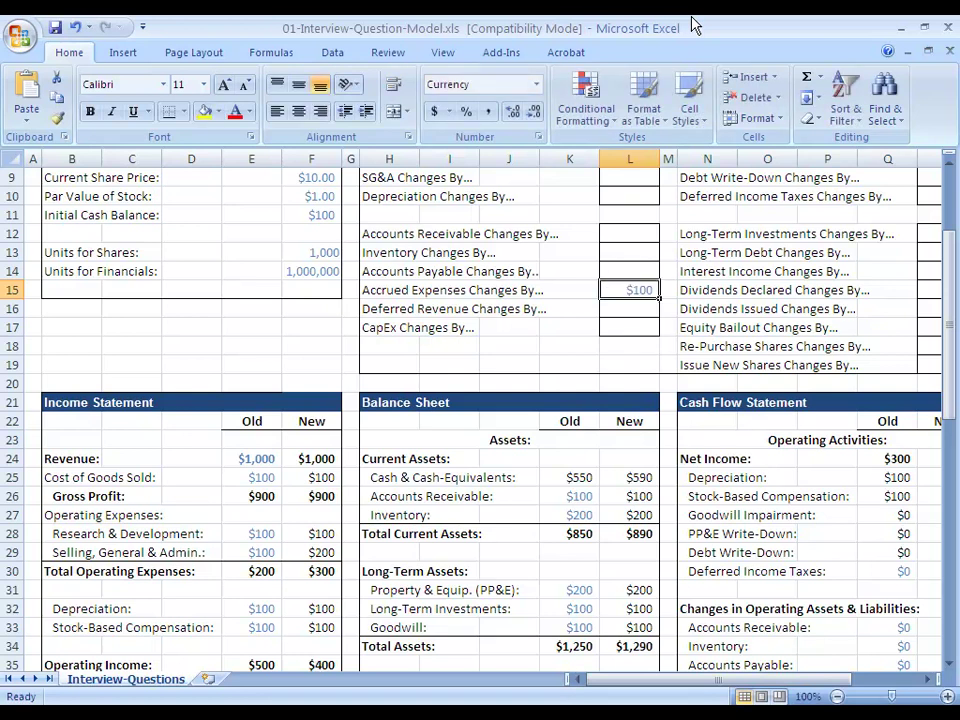
Highlight the upper part of the Income Statement, from its heading down to Operating Expenses, B21:F27.
{"action": "key", "text": "Left"}
{"action": "key", "text": "Left"}
{"action": "key", "text": "Left"}
{"action": "key", "text": "Left"}
{"action": "key", "text": "Left"}
{"action": "key", "text": "Left"}
{"action": "key", "text": "Left"}
{"action": "key", "text": "Left"}
{"action": "key", "text": "Left"}
{"action": "key", "text": "Left"}
{"action": "key", "text": "Left"}
{"action": "key", "text": "Down"}
{"action": "key", "text": "Down"}
{"action": "key", "text": "Down"}
{"action": "key", "text": "Down"}
{"action": "key", "text": "Down"}
{"action": "key", "text": "Down"}
{"action": "key", "text": "Right"}
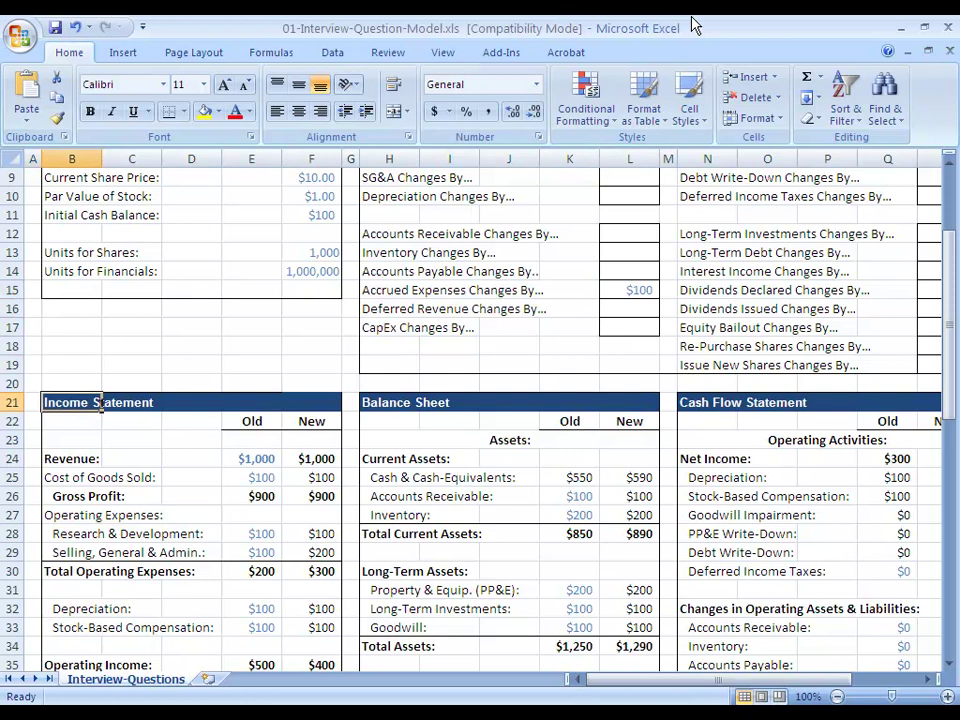
{"action": "key", "text": "shift+Right"}
{"action": "key", "text": "shift+Right"}
{"action": "key", "text": "shift+Right"}
{"action": "key", "text": "shift+Right"}
{"action": "key", "text": "shift+Down"}
{"action": "key", "text": "shift+Down"}
{"action": "key", "text": "shift+Down"}
{"action": "key", "text": "shift+Down"}
{"action": "key", "text": "shift+Down"}
{"action": "key", "text": "shift+Down"}
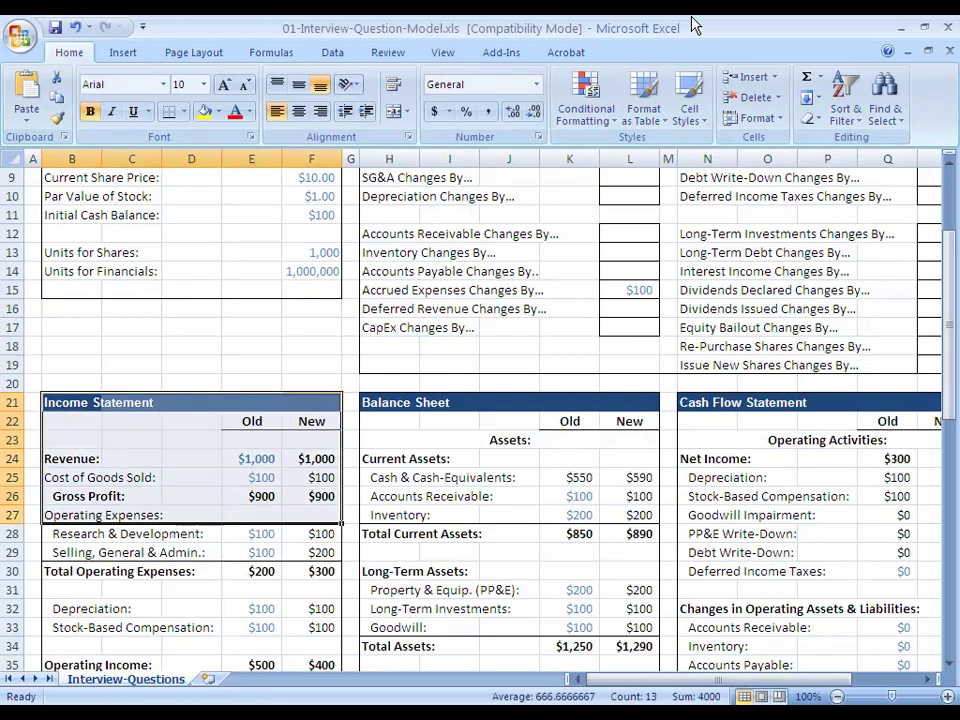
Highlight rows 29 and 30, containing Selling, General & Admin. and Total Operating Expenses.
{"action": "key", "text": "Down"}
{"action": "key", "text": "Down"}
{"action": "key", "text": "Down"}
{"action": "key", "text": "Down"}
{"action": "key", "text": "Down"}
{"action": "key", "text": "Down"}
{"action": "key", "text": "Down"}
{"action": "key", "text": "Down"}
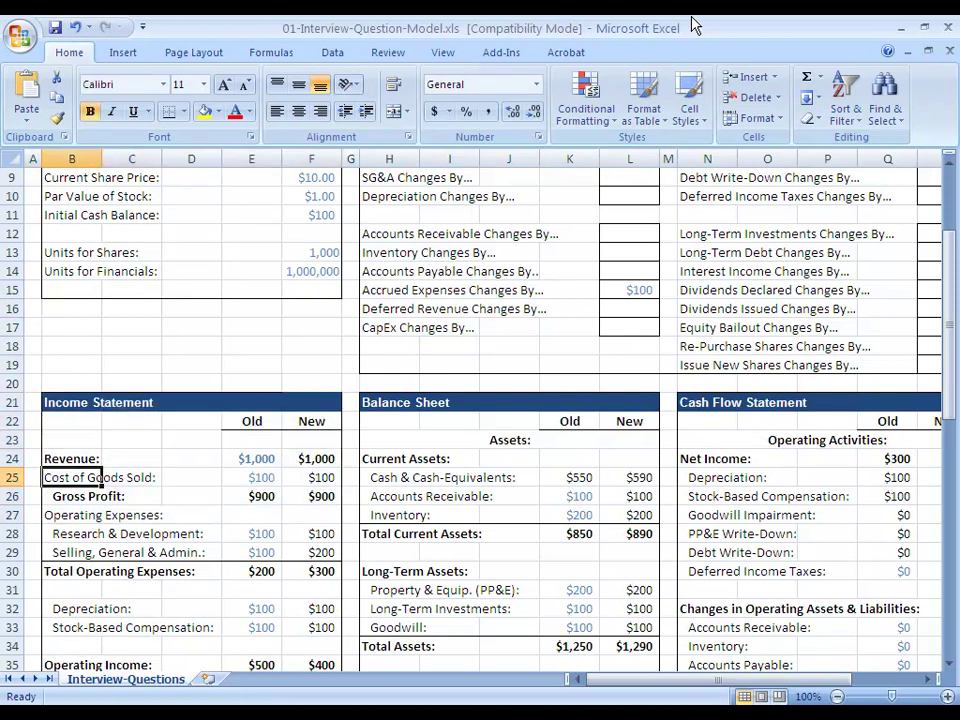
{"action": "key", "text": "shift+space"}
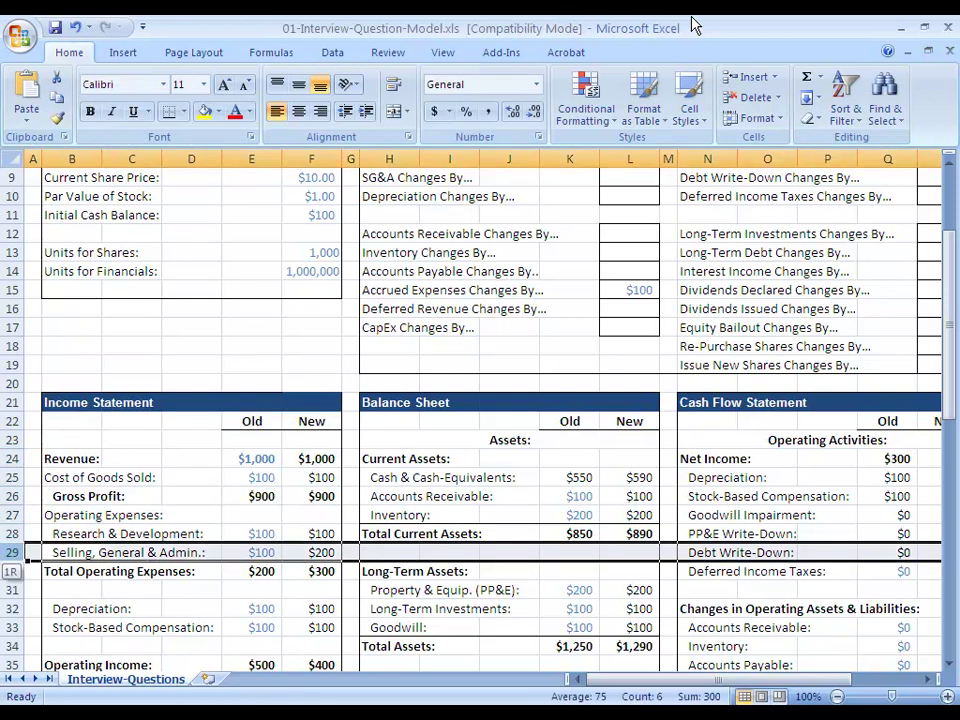
{"action": "key", "text": "shift+Down"}
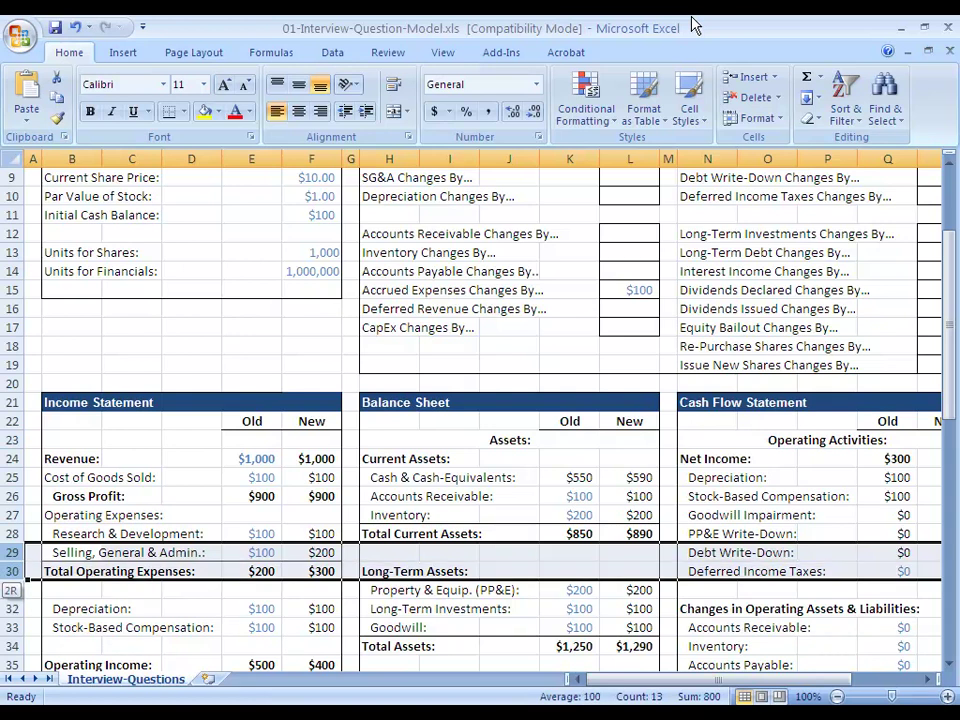
Highlight the entire row 25 containing the income statement's Cost of Goods Sold line.
{"action": "key", "text": "Up"}
{"action": "key", "text": "Up"}
{"action": "key", "text": "Up"}
{"action": "key", "text": "Up"}
{"action": "key", "text": "shift+space"}
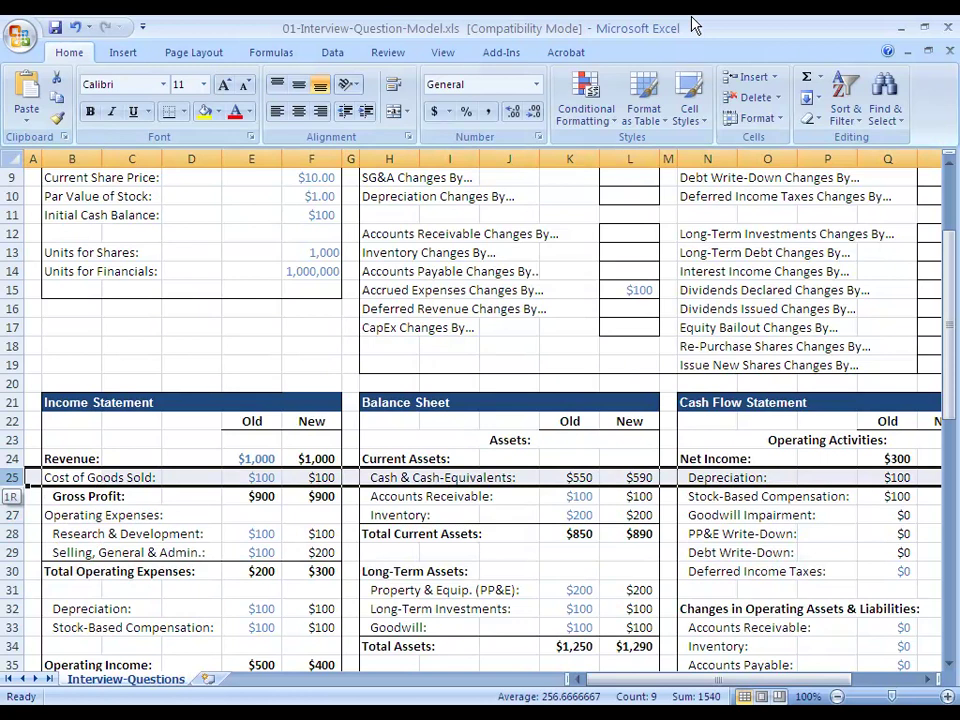
Highlight the entire row 30 containing the income statement's Total Operating Expenses line.
{"action": "key", "text": "Down"}
{"action": "key", "text": "Down"}
{"action": "key", "text": "Down"}
{"action": "key", "text": "Down"}
{"action": "key", "text": "Down"}
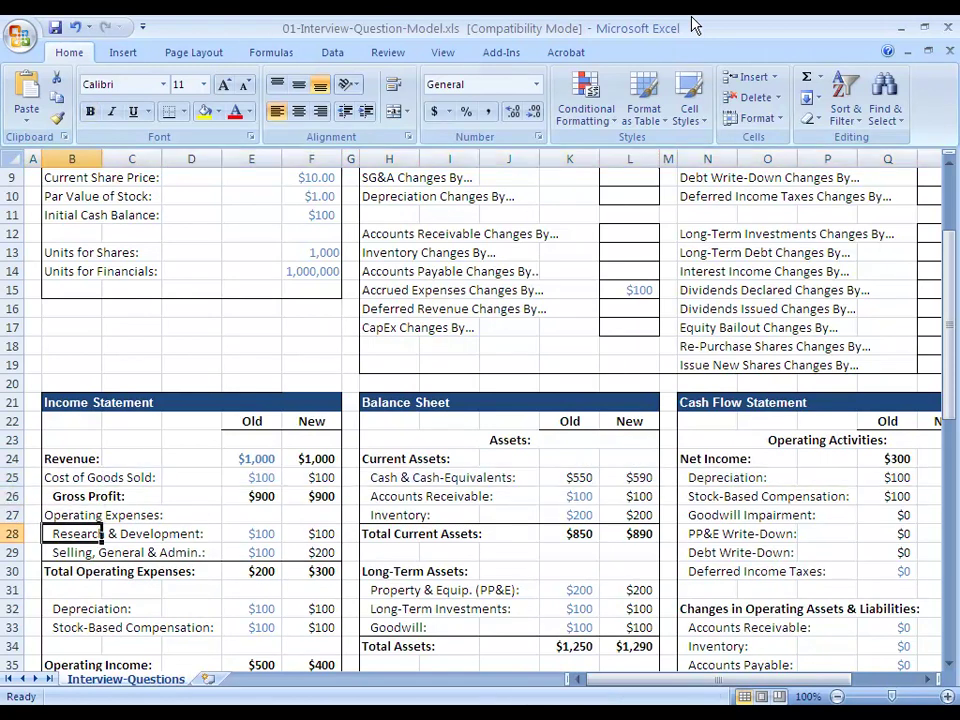
{"action": "key", "text": "shift+space"}
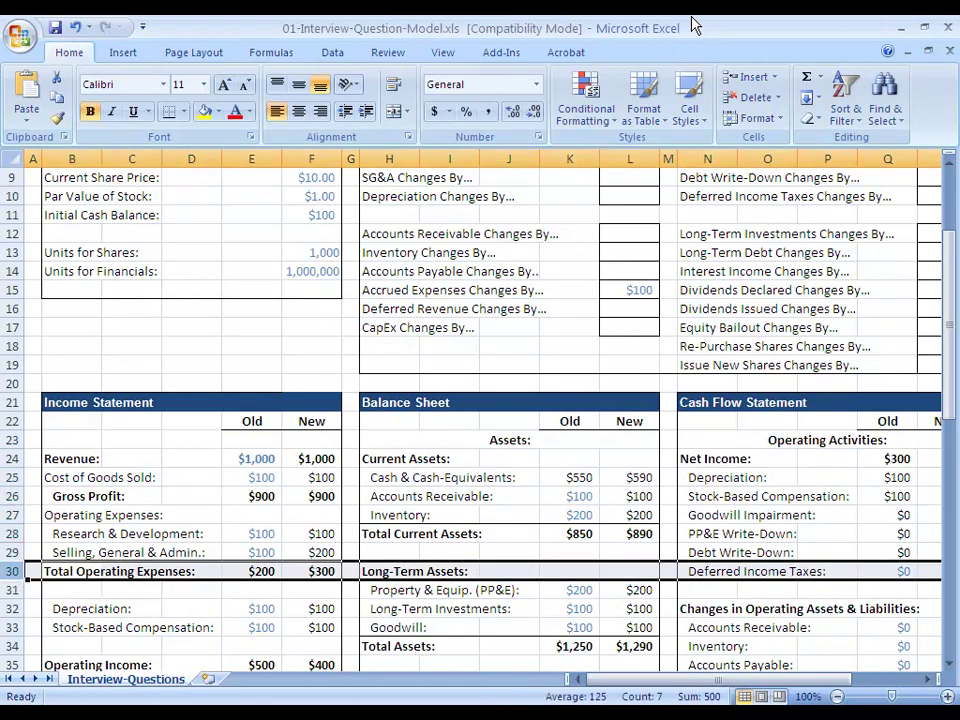
Highlight the entire row 35 containing the income statement's Operating Income line.
{"action": "key", "text": "Down"}
{"action": "key", "text": "Down"}
{"action": "key", "text": "Down"}
{"action": "key", "text": "Down"}
{"action": "key", "text": "Down"}
{"action": "key", "text": "Down"}
{"action": "key", "text": "Up"}
{"action": "key", "text": "shift+space"}
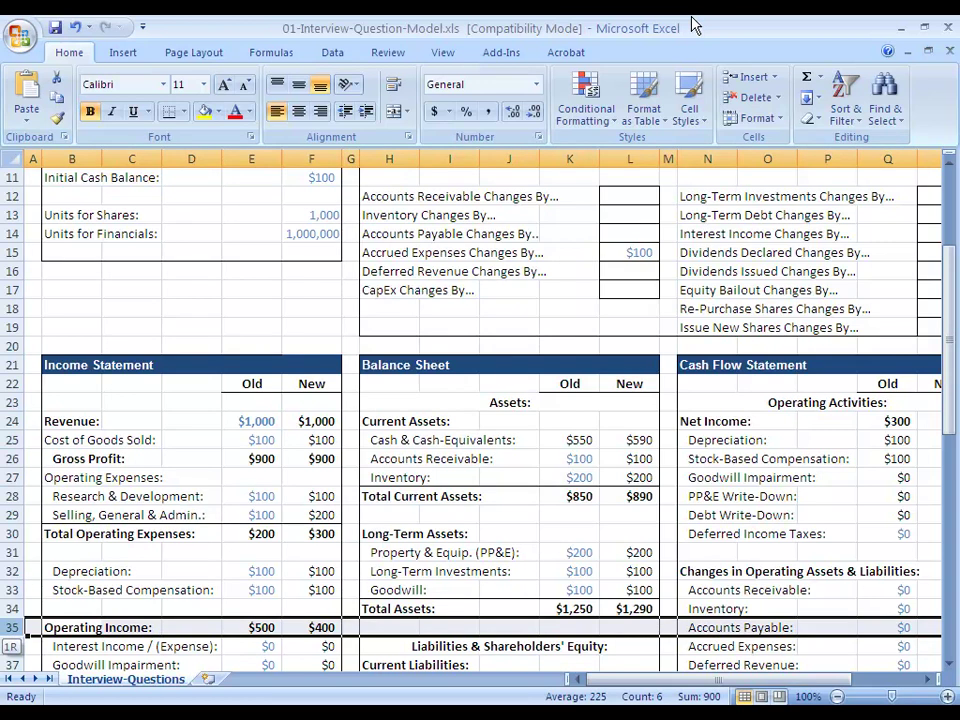
Highlight the entire row 29 containing the income statement's Selling, General & Admin. line.
{"action": "key", "text": "Up"}
{"action": "key", "text": "Up"}
{"action": "key", "text": "Up"}
{"action": "key", "text": "Up"}
{"action": "key", "text": "Up"}
{"action": "key", "text": "Up"}
{"action": "key", "text": "shift+space"}
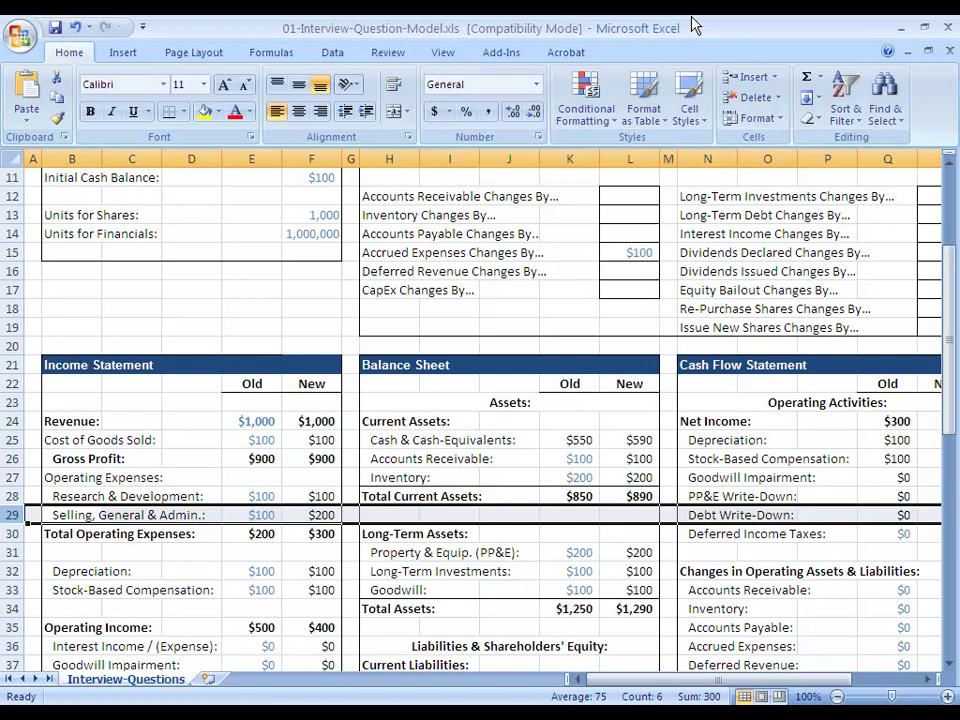
Look down the rest of the income statement and highlight the entire Pre-Tax Income row 40.
{"action": "key", "text": "Down"}
{"action": "key", "text": "Down"}
{"action": "key", "text": "Down"}
{"action": "key", "text": "Down"}
{"action": "key", "text": "Down"}
{"action": "key", "text": "Down"}
{"action": "key", "text": "Down"}
{"action": "key", "text": "Down"}
{"action": "key", "text": "Down"}
{"action": "key", "text": "Down"}
{"action": "key", "text": "Down"}
{"action": "key", "text": "Down"}
{"action": "key", "text": "Down"}
{"action": "key", "text": "Down"}
{"action": "key", "text": "Down"}
{"action": "key", "text": "Down"}
{"action": "key", "text": "Down"}
{"action": "key", "text": "Up"}
{"action": "key", "text": "Up"}
{"action": "key", "text": "Up"}
{"action": "key", "text": "Up"}
{"action": "key", "text": "Up"}
{"action": "key", "text": "Up"}
{"action": "key", "text": "shift+space"}
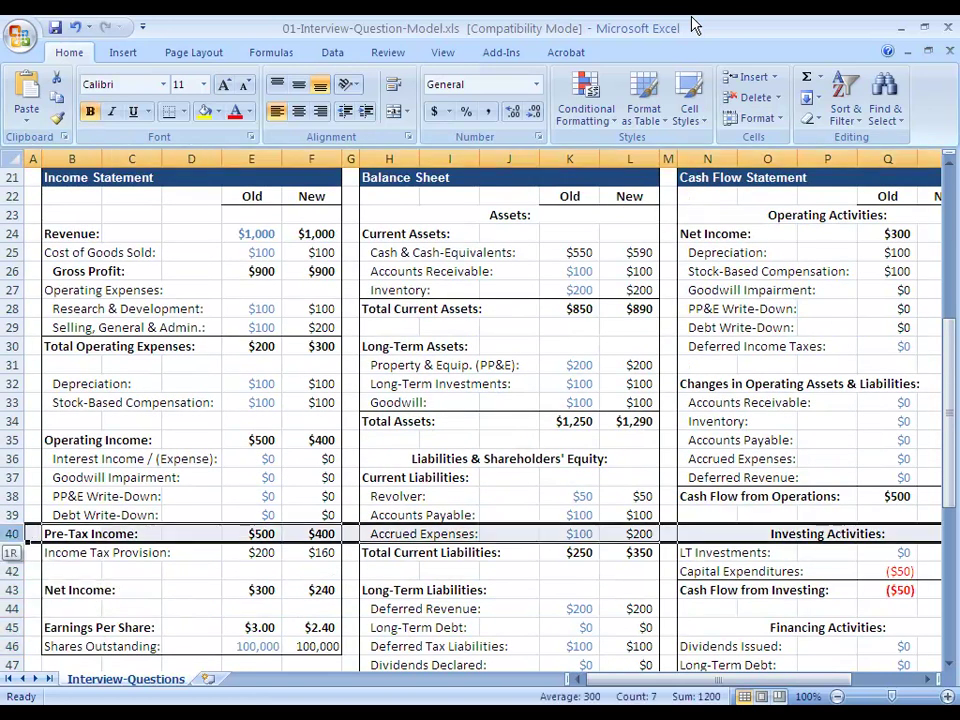
Highlight the entire row 43 containing the income statement's Net Income line.
{"action": "key", "text": "Down"}
{"action": "key", "text": "Down"}
{"action": "key", "text": "Down"}
{"action": "key", "text": "shift+space"}
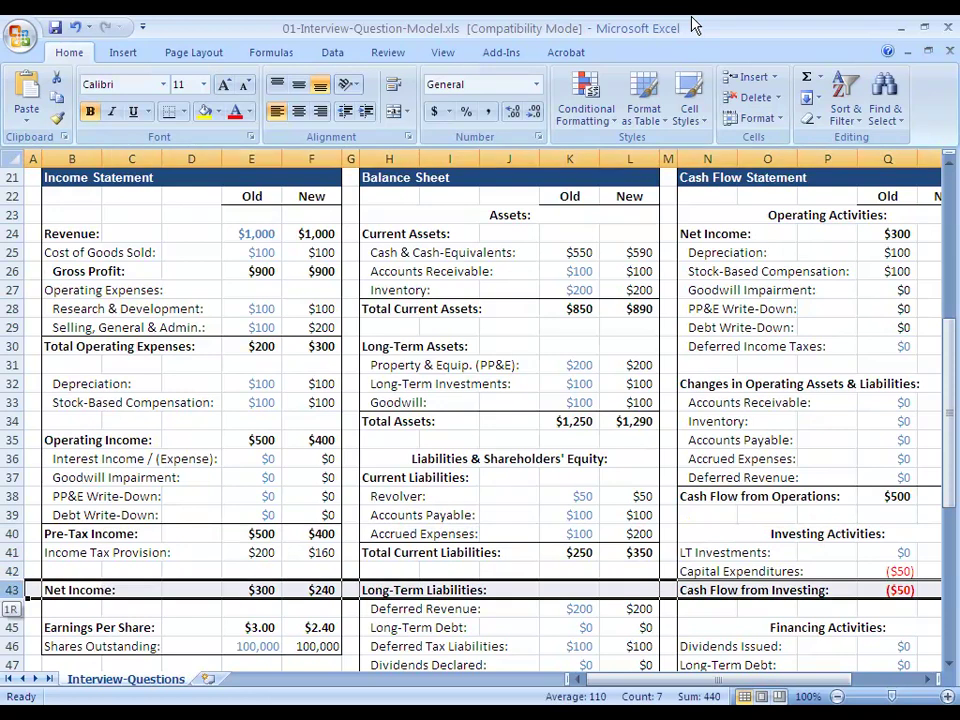
Highlight the entire row 24 containing the cash flow statement's Net Income line.
{"action": "key", "text": "Right"}
{"action": "key", "text": "Right"}
{"action": "key", "text": "Right"}
{"action": "key", "text": "Right"}
{"action": "key", "text": "Right"}
{"action": "key", "text": "Right"}
{"action": "key", "text": "Right"}
{"action": "key", "text": "Right"}
{"action": "key", "text": "Right"}
{"action": "key", "text": "Right"}
{"action": "key", "text": "Right"}
{"action": "key", "text": "Right"}
{"action": "key", "text": "Right"}
{"action": "key", "text": "Right"}
{"action": "key", "text": "Right"}
{"action": "key", "text": "Right"}
{"action": "key", "text": "Right"}
{"action": "key", "text": "Right"}
{"action": "key", "text": "Right"}
{"action": "key", "text": "Right"}
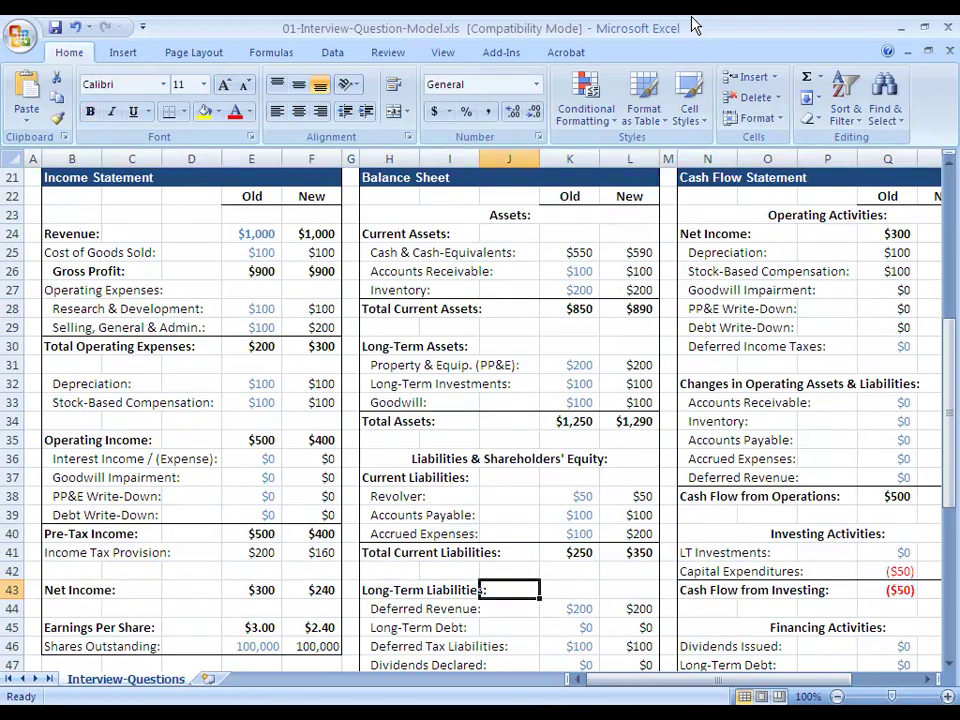
{"action": "key", "text": "Left"}
{"action": "key", "text": "Left"}
{"action": "key", "text": "Left"}
{"action": "key", "text": "Left"}
{"action": "key", "text": "Up"}
{"action": "key", "text": "Up"}
{"action": "key", "text": "Up"}
{"action": "key", "text": "Up"}
{"action": "key", "text": "Up"}
{"action": "key", "text": "Up"}
{"action": "key", "text": "Up"}
{"action": "key", "text": "Up"}
{"action": "key", "text": "Up"}
{"action": "key", "text": "Up"}
{"action": "key", "text": "Up"}
{"action": "key", "text": "Up"}
{"action": "key", "text": "Up"}
{"action": "key", "text": "Up"}
{"action": "key", "text": "Up"}
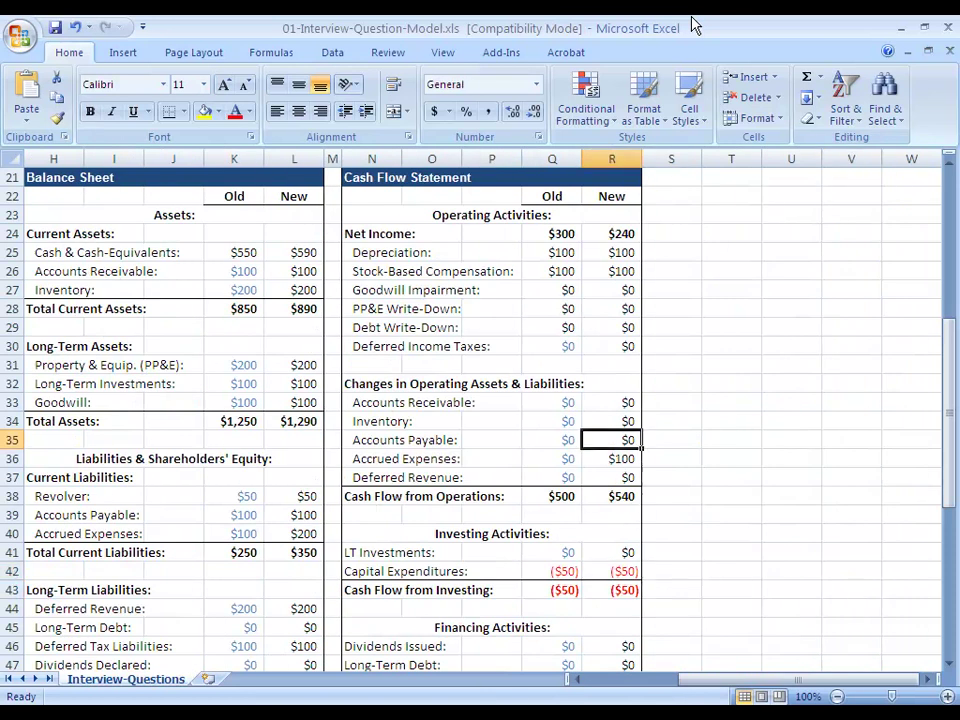
{"action": "key", "text": "Up"}
{"action": "key", "text": "Up"}
{"action": "key", "text": "Up"}
{"action": "key", "text": "Up"}
{"action": "key", "text": "shift+space"}
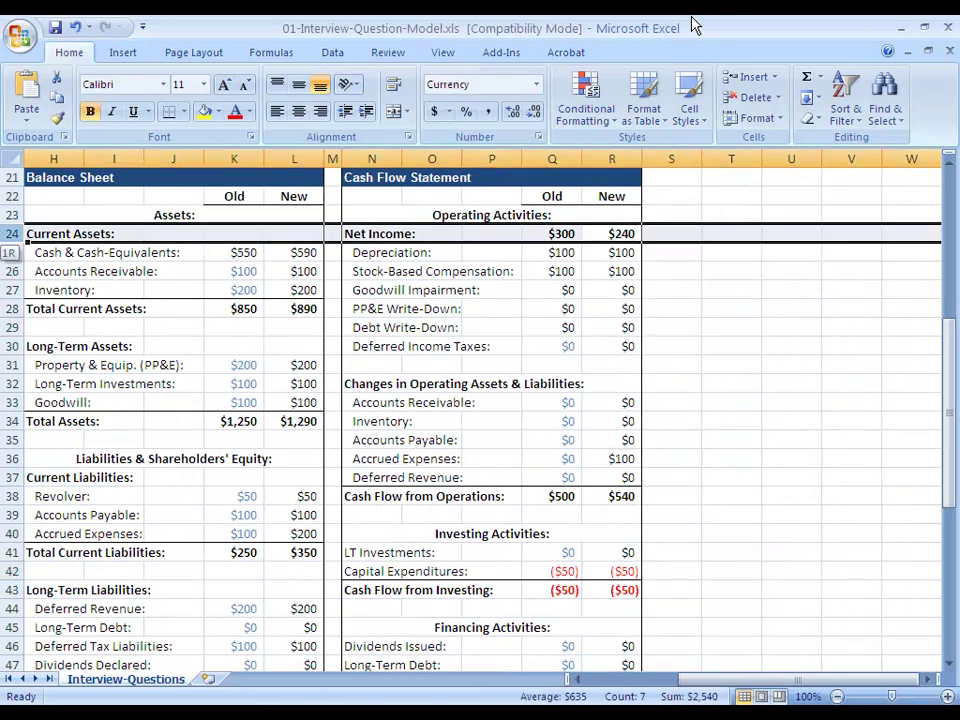
Highlight rows 25 to 30 with the cash flow statement's non-cash adjustments, from Depreciation to Deferred Income Taxes.
{"action": "key", "text": "Down"}
{"action": "key", "text": "shift+space"}
{"action": "key", "text": "shift+Down"}
{"action": "key", "text": "shift+Down"}
{"action": "key", "text": "shift+Down"}
{"action": "key", "text": "shift+Down"}
{"action": "key", "text": "shift+Down"}
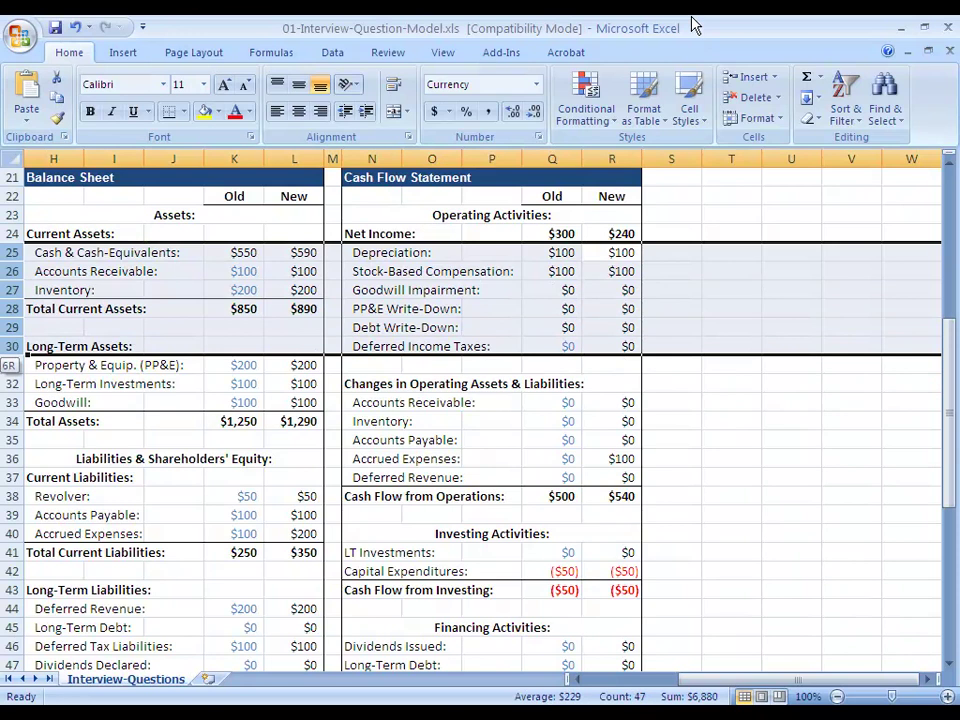
Highlight the entire row 36 containing the cash flow statement's Accrued Expenses line.
{"action": "key", "text": "Down"}
{"action": "key", "text": "Down"}
{"action": "key", "text": "Down"}
{"action": "key", "text": "Down"}
{"action": "key", "text": "Down"}
{"action": "key", "text": "Down"}
{"action": "key", "text": "Down"}
{"action": "key", "text": "Down"}
{"action": "key", "text": "Down"}
{"action": "key", "text": "Down"}
{"action": "key", "text": "Down"}
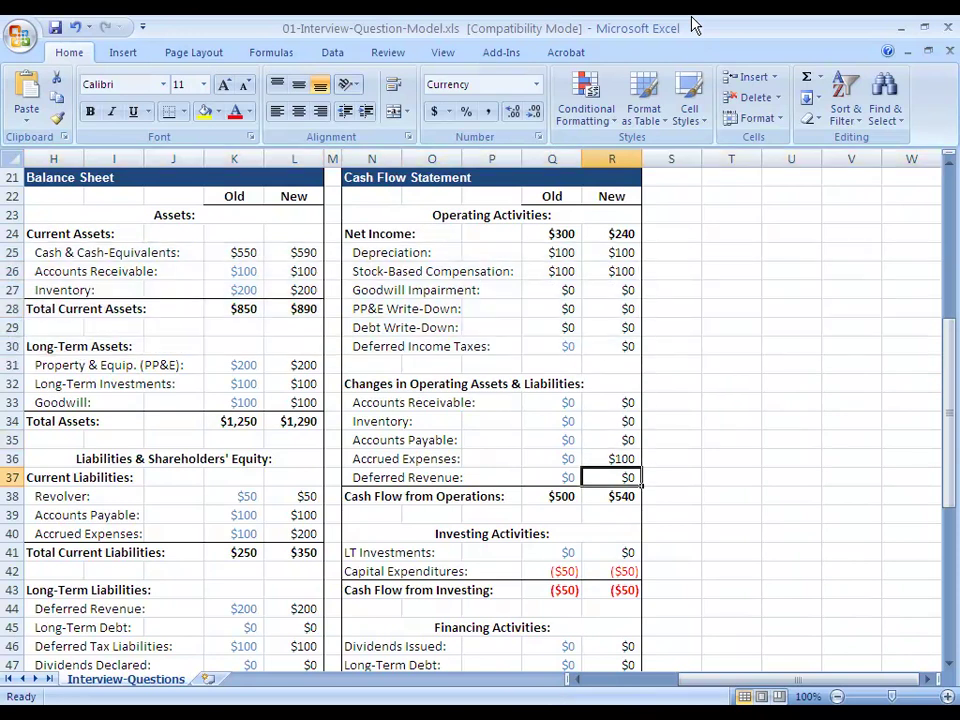
{"action": "key", "text": "shift+space"}
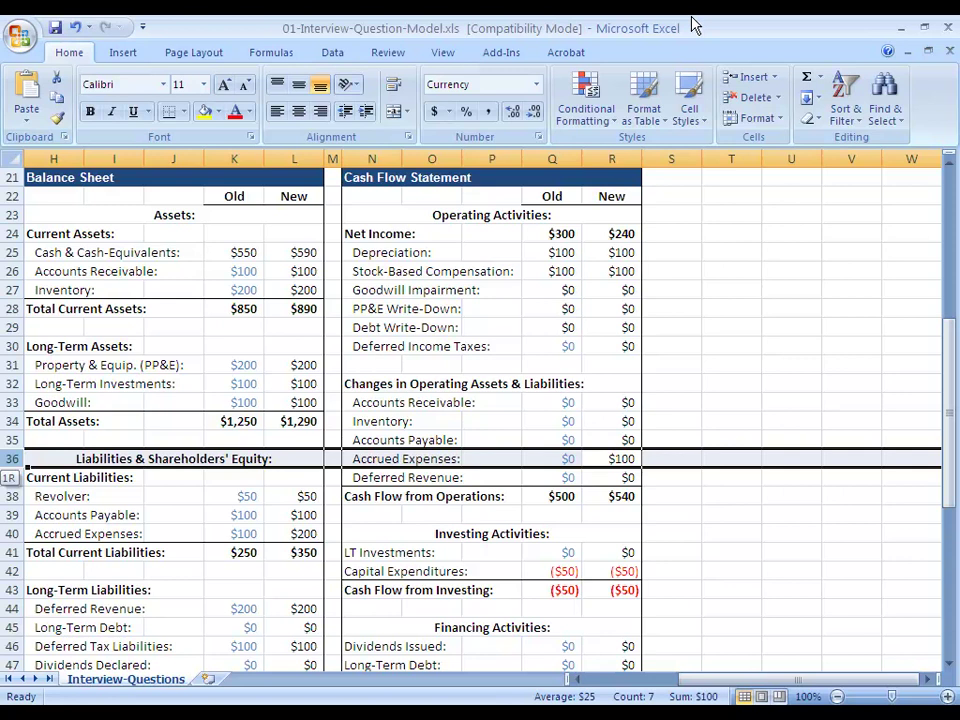
Highlight the entire row 38 containing the Cash Flow from Operations line.
{"action": "key", "text": "Down"}
{"action": "key", "text": "Down"}
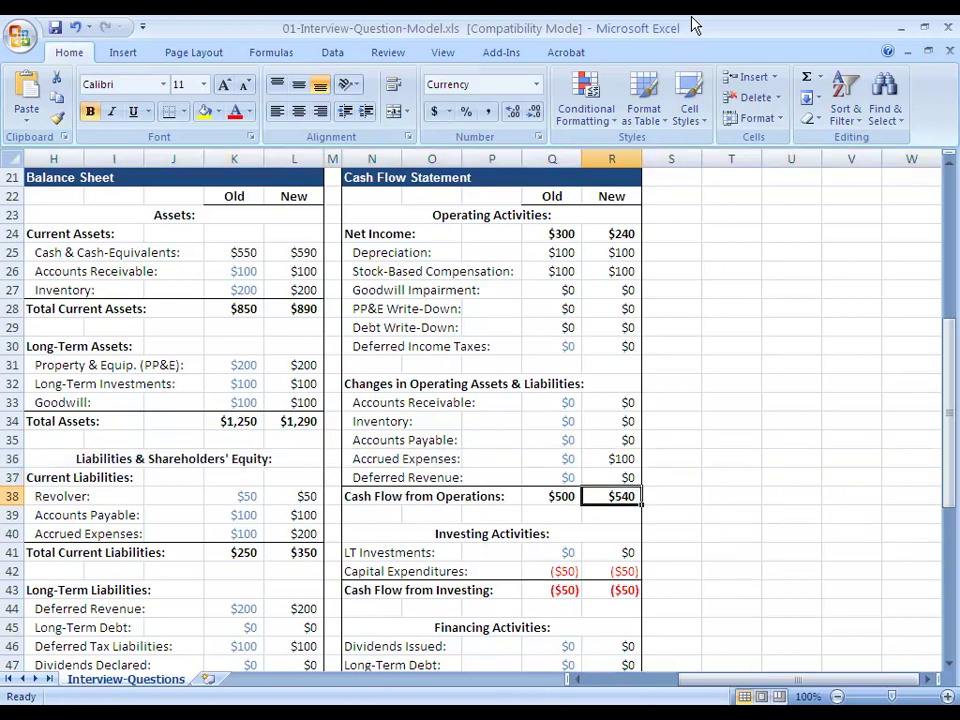
{"action": "key", "text": "shift+space"}
Return to the cash flow statement's Net Income line and highlight the entire row 24 again.
{"action": "key", "text": "Up"}
{"action": "key", "text": "Up"}
{"action": "key", "text": "Up"}
{"action": "key", "text": "Up"}
{"action": "key", "text": "Up"}
{"action": "key", "text": "Up"}
{"action": "key", "text": "Up"}
{"action": "key", "text": "Up"}
{"action": "key", "text": "Up"}
{"action": "key", "text": "Up"}
{"action": "key", "text": "Up"}
{"action": "key", "text": "Up"}
{"action": "key", "text": "Up"}
{"action": "key", "text": "Up"}
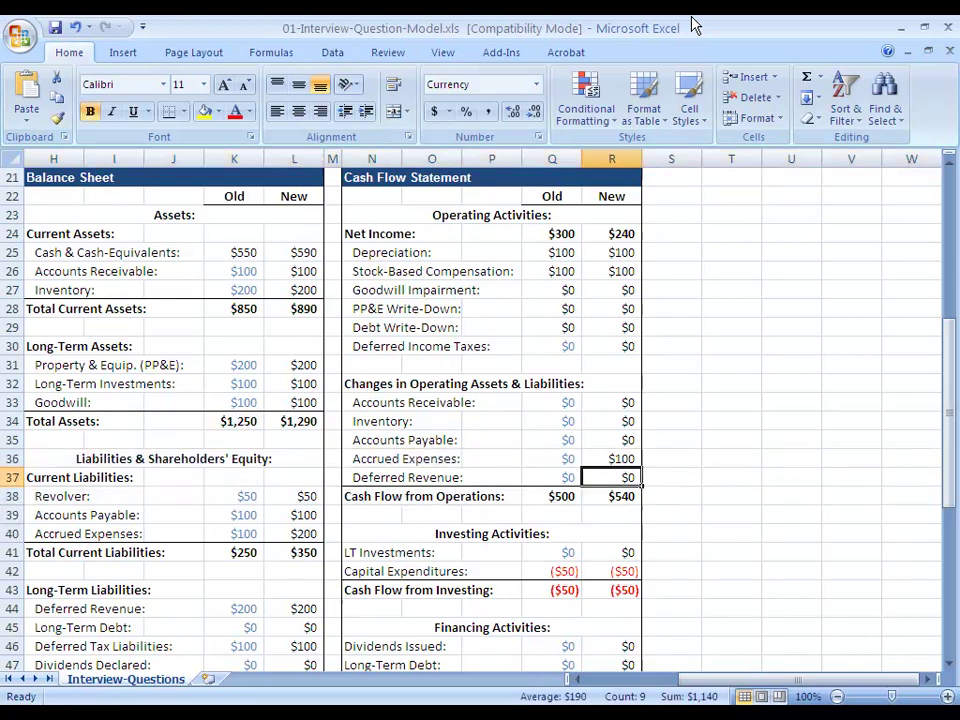
{"action": "key", "text": "shift+space"}
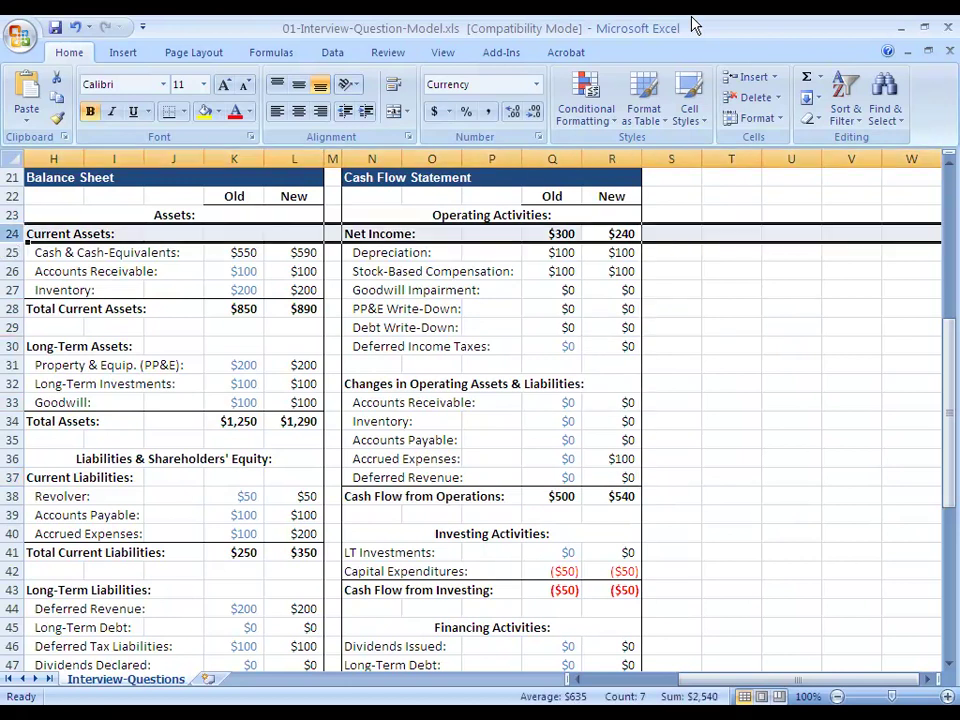
Highlight the entire Accrued Expenses row 36 under Changes in Operating Assets & Liabilities again.
{"action": "key", "text": "Down"}
{"action": "key", "text": "Down"}
{"action": "key", "text": "Down"}
{"action": "key", "text": "Down"}
{"action": "key", "text": "Down"}
{"action": "key", "text": "Down"}
{"action": "key", "text": "Down"}
{"action": "key", "text": "Down"}
{"action": "key", "text": "Down"}
{"action": "key", "text": "Down"}
{"action": "key", "text": "Down"}
{"action": "key", "text": "Down"}
{"action": "key", "text": "shift+space"}
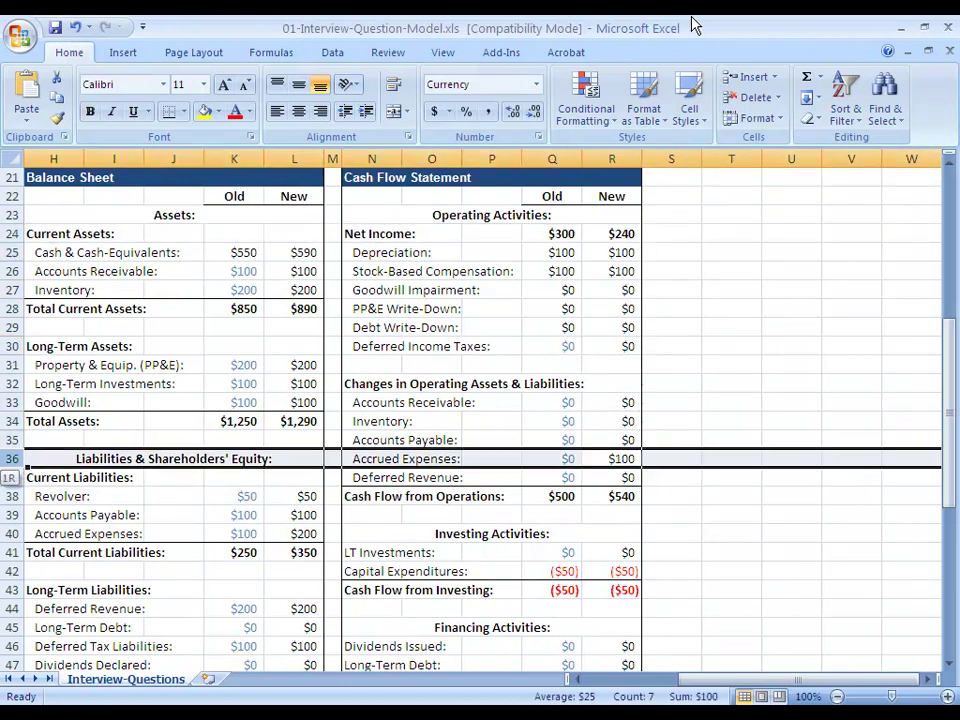
Highlight the entire Cash Flow from Operations row 38 again.
{"action": "key", "text": "Down"}
{"action": "key", "text": "Down"}
{"action": "key", "text": "shift+space"}
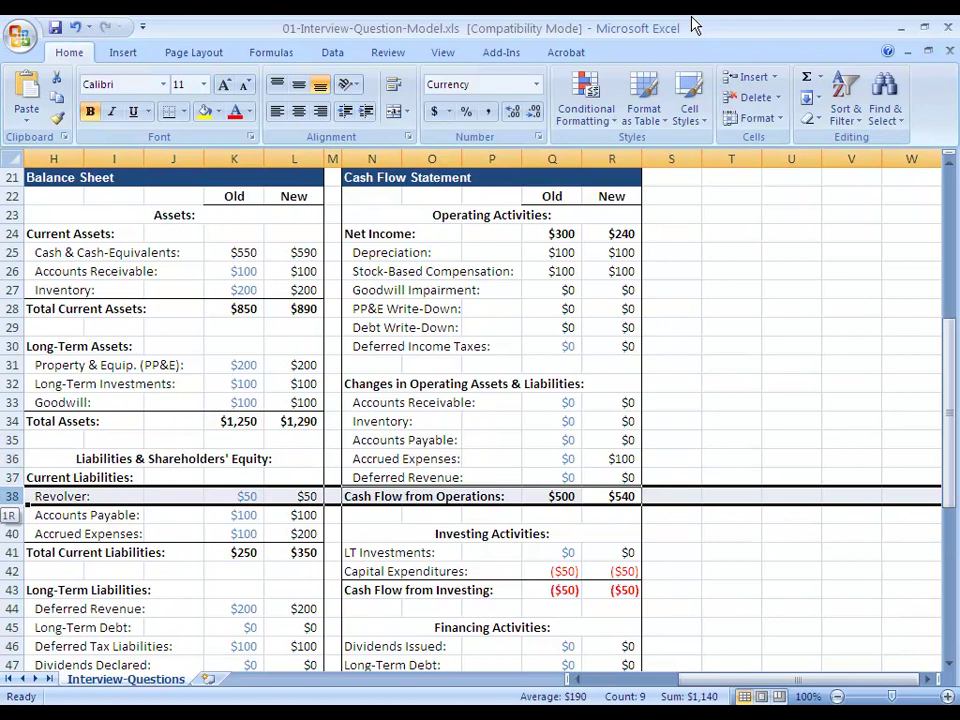
Look down the rest of the cash flow statement and highlight rows 40 to 51 covering investing and financing activities.
{"action": "key", "text": "Down"}
{"action": "key", "text": "Down"}
{"action": "key", "text": "Down"}
{"action": "key", "text": "Down"}
{"action": "key", "text": "Down"}
{"action": "key", "text": "Down"}
{"action": "key", "text": "Down"}
{"action": "key", "text": "Down"}
{"action": "key", "text": "Down"}
{"action": "key", "text": "Down"}
{"action": "key", "text": "Down"}
{"action": "key", "text": "Down"}
{"action": "key", "text": "Down"}
{"action": "key", "text": "Down"}
{"action": "key", "text": "Down"}
{"action": "key", "text": "Down"}
{"action": "key", "text": "Down"}
{"action": "key", "text": "Down"}
{"action": "key", "text": "Down"}
{"action": "key", "text": "Down"}
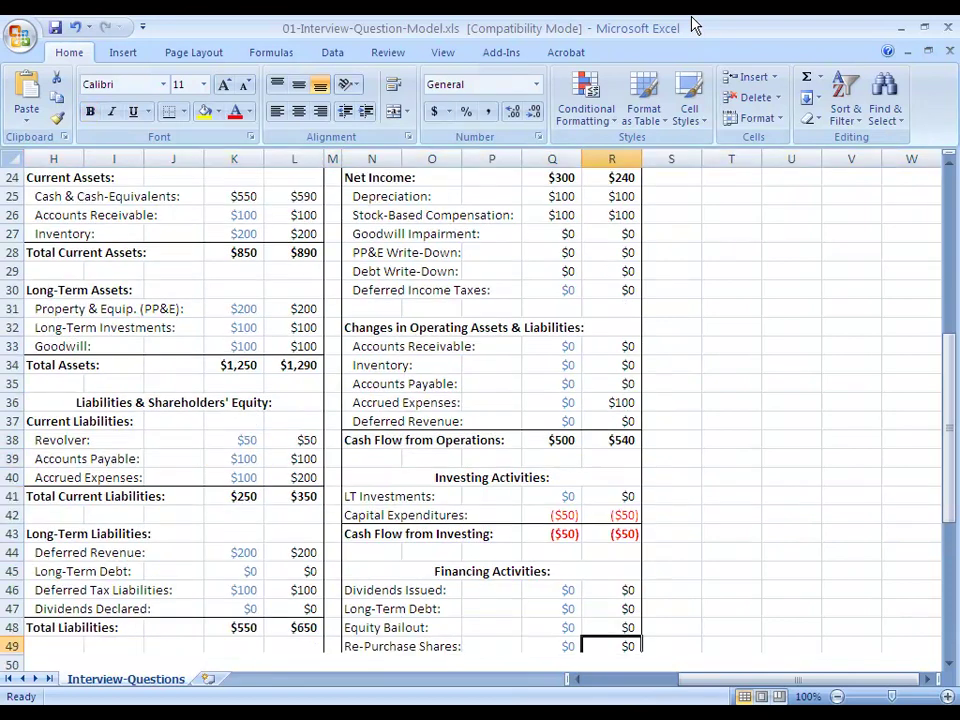
{"action": "key", "text": "Down"}
{"action": "key", "text": "Up"}
{"action": "key", "text": "Up"}
{"action": "key", "text": "Up"}
{"action": "key", "text": "Up"}
{"action": "key", "text": "Up"}
{"action": "key", "text": "Up"}
{"action": "key", "text": "Up"}
{"action": "key", "text": "Up"}
{"action": "key", "text": "Up"}
{"action": "key", "text": "Up"}
{"action": "key", "text": "Up"}
{"action": "key", "text": "Up"}
{"action": "key", "text": "Up"}
{"action": "key", "text": "Up"}
{"action": "key", "text": "Up"}
{"action": "key", "text": "Up"}
{"action": "key", "text": "Up"}
{"action": "key", "text": "Up"}
{"action": "key", "text": "Up"}
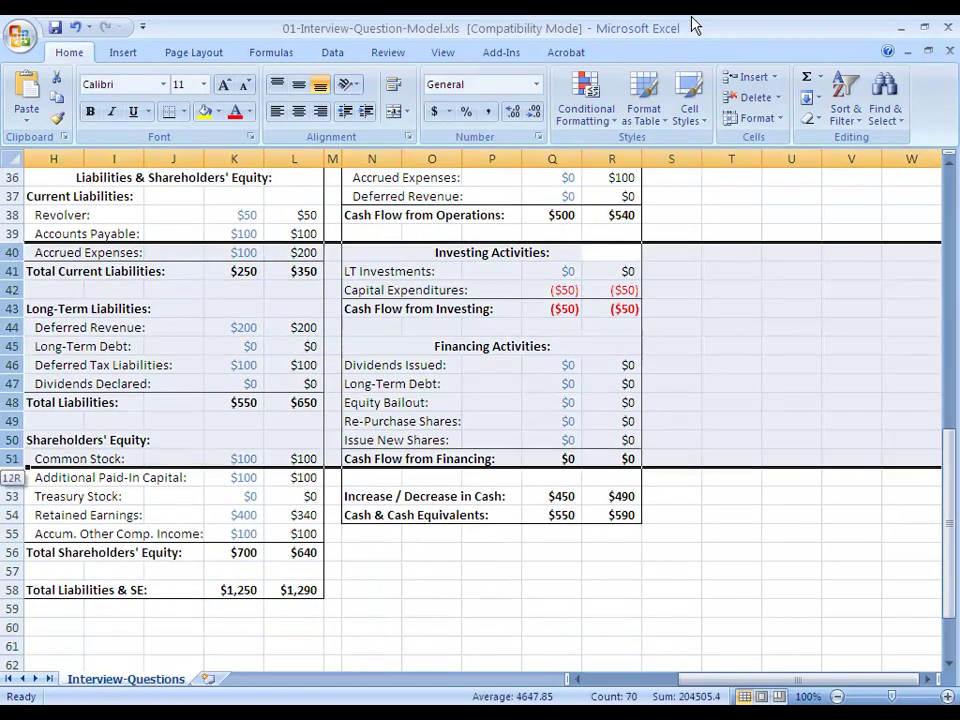
Highlight rows 53 and 54 containing the Increase / Decrease in Cash and Cash & Cash Equivalents lines.
{"action": "key", "text": "Down"}
{"action": "key", "text": "Down"}
{"action": "key", "text": "Down"}
{"action": "key", "text": "Down"}
{"action": "key", "text": "Down"}
{"action": "key", "text": "Down"}
{"action": "key", "text": "Down"}
{"action": "key", "text": "Down"}
{"action": "key", "text": "Down"}
{"action": "key", "text": "Down"}
{"action": "key", "text": "Down"}
{"action": "key", "text": "Down"}
{"action": "key", "text": "Down"}
{"action": "key", "text": "shift+space"}
{"action": "key", "text": "shift+Up"}
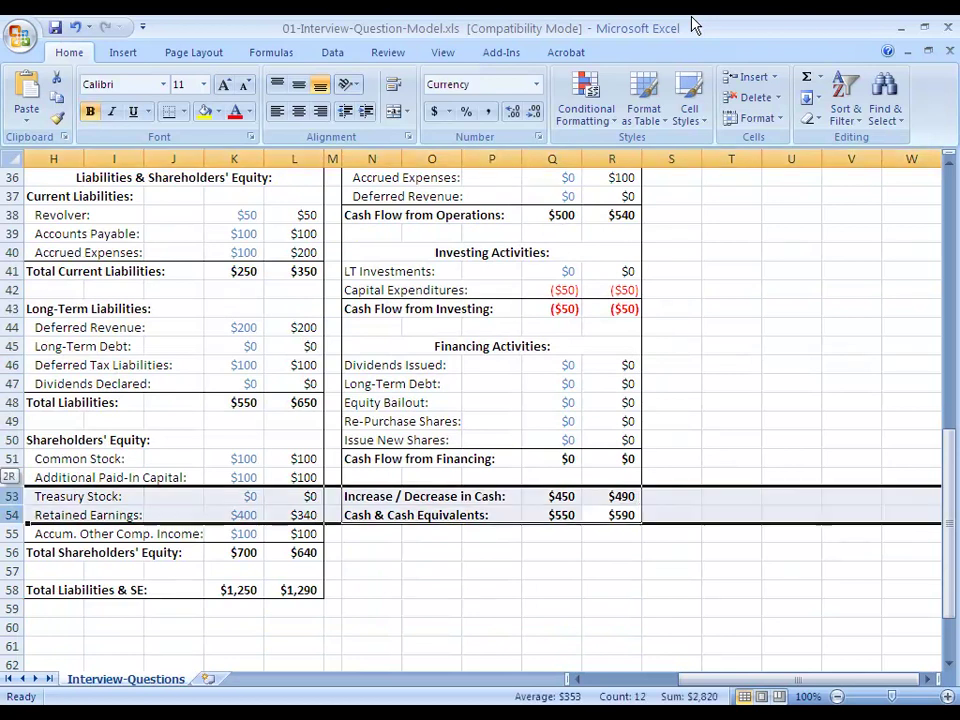
Return to the top of the balance sheet and highlight the entire Cash & Cash-Equivalents row 25.
{"action": "key", "text": "Up"}
{"action": "key", "text": "Up"}
{"action": "key", "text": "Up"}
{"action": "key", "text": "Up"}
{"action": "key", "text": "Up"}
{"action": "key", "text": "Up"}
{"action": "key", "text": "Up"}
{"action": "key", "text": "Up"}
{"action": "key", "text": "Up"}
{"action": "key", "text": "Up"}
{"action": "key", "text": "Up"}
{"action": "key", "text": "Up"}
{"action": "key", "text": "Up"}
{"action": "key", "text": "Up"}
{"action": "key", "text": "Up"}
{"action": "key", "text": "Up"}
{"action": "key", "text": "Up"}
{"action": "key", "text": "Up"}
{"action": "key", "text": "Up"}
{"action": "key", "text": "Up"}
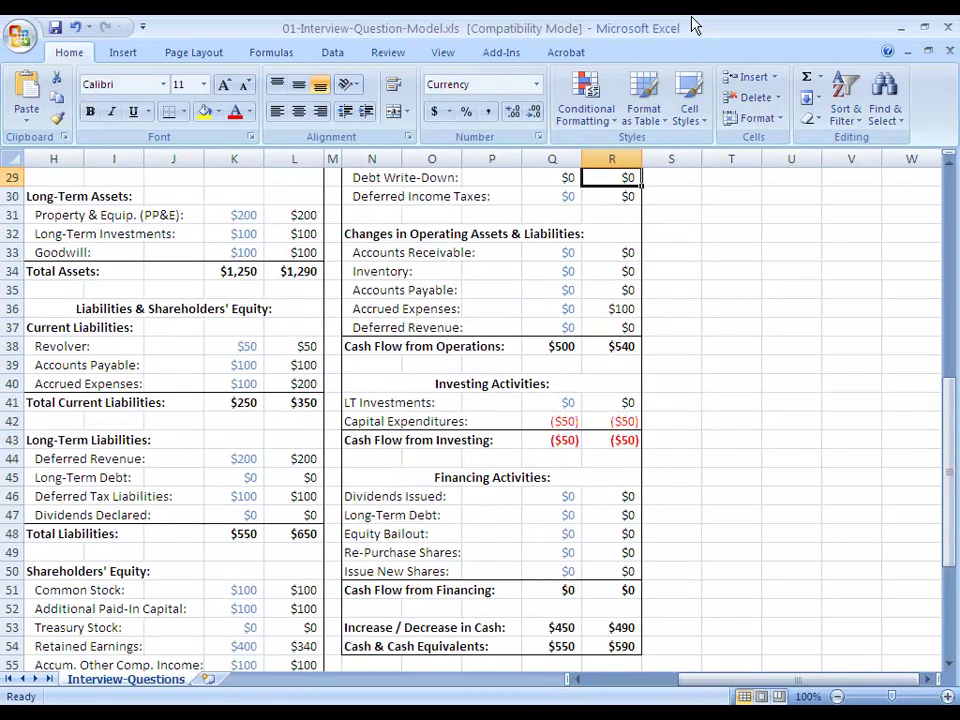
{"action": "key", "text": "Left"}
{"action": "key", "text": "Left"}
{"action": "key", "text": "Left"}
{"action": "key", "text": "Left"}
{"action": "key", "text": "Left"}
{"action": "key", "text": "Left"}
{"action": "key", "text": "Left"}
{"action": "key", "text": "Left"}
{"action": "key", "text": "Left"}
{"action": "key", "text": "Left"}
{"action": "key", "text": "Left"}
{"action": "key", "text": "Left"}
{"action": "key", "text": "Up"}
{"action": "key", "text": "Up"}
{"action": "key", "text": "Up"}
{"action": "key", "text": "Up"}
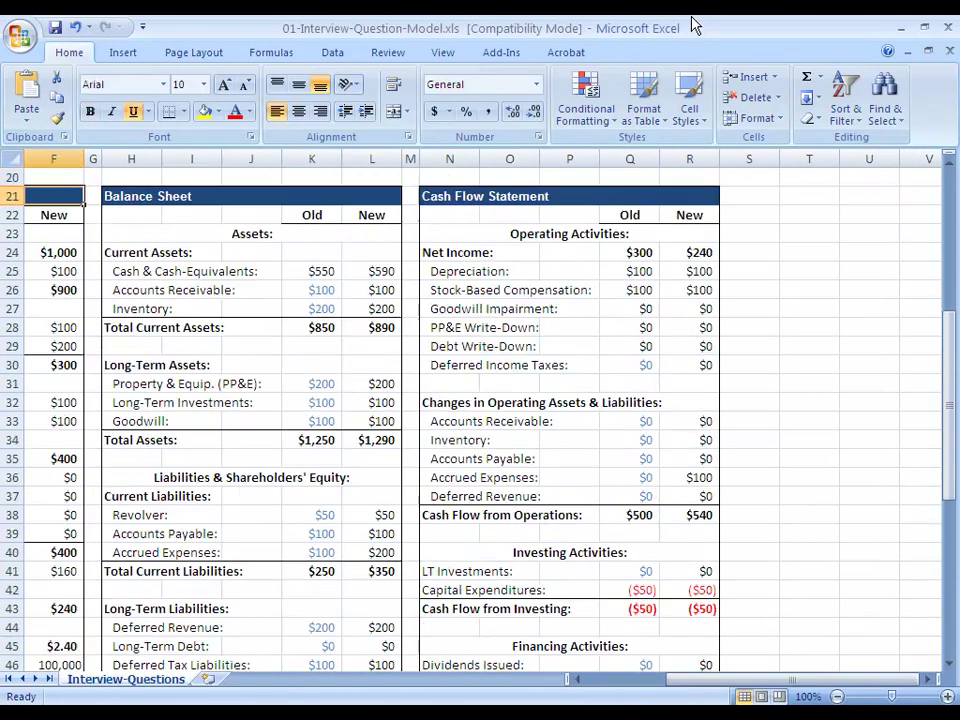
{"action": "key", "text": "Down"}
{"action": "key", "text": "Down"}
{"action": "key", "text": "Down"}
{"action": "key", "text": "Right"}
{"action": "key", "text": "Right"}
{"action": "key", "text": "shift+space"}
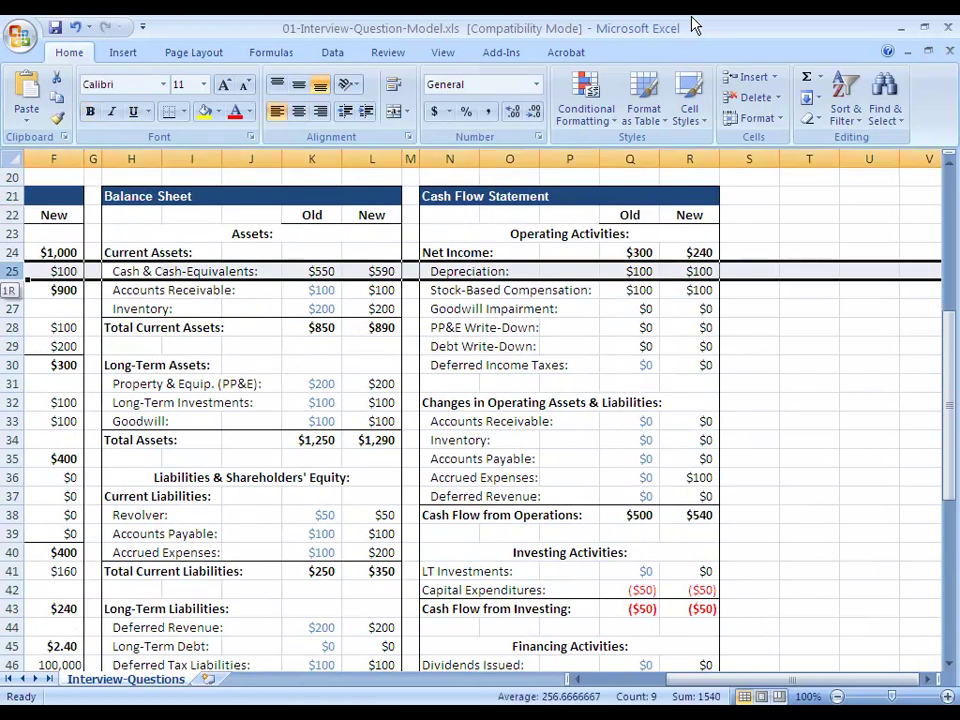
Extend the highlight from row 25 down through row 36 to cover the asset lines of the balance sheet.
{"action": "key", "text": "shift+Down"}
{"action": "key", "text": "shift+Down"}
{"action": "key", "text": "shift+Down"}
{"action": "key", "text": "shift+Down"}
{"action": "key", "text": "shift+Down"}
{"action": "key", "text": "shift+Down"}
{"action": "key", "text": "shift+Down"}
{"action": "key", "text": "shift+Down"}
{"action": "key", "text": "shift+Down"}
{"action": "key", "text": "shift+Down"}
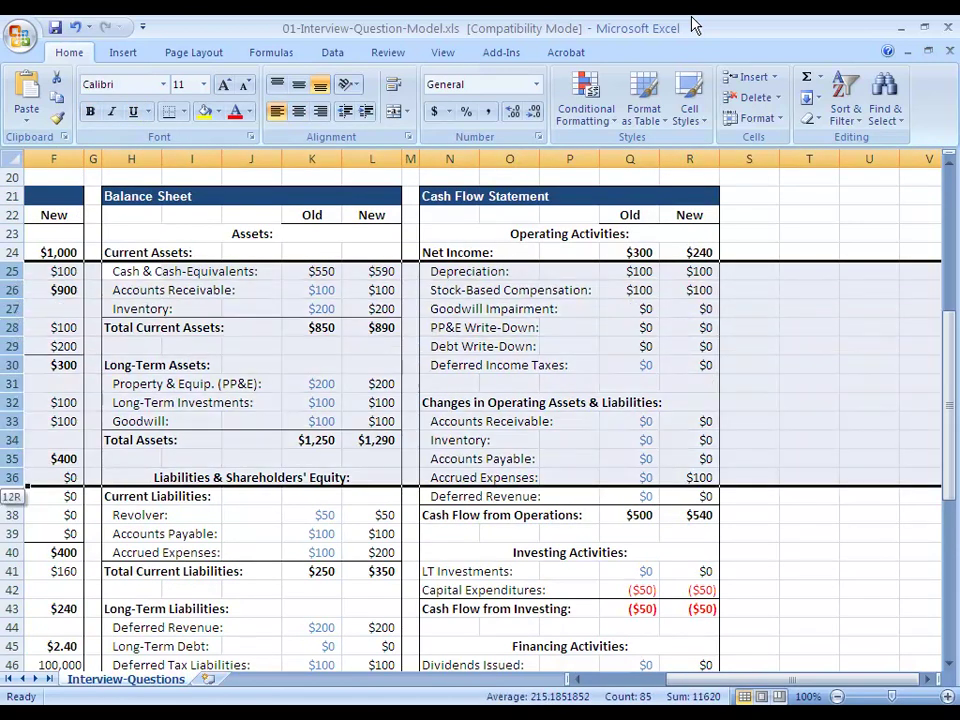
Look down the liabilities side of the balance sheet and highlight the entire Accrued Expenses row 40.
{"action": "key", "text": "Down"}
{"action": "key", "text": "Down"}
{"action": "key", "text": "Down"}
{"action": "key", "text": "Down"}
{"action": "key", "text": "Down"}
{"action": "key", "text": "Down"}
{"action": "key", "text": "Down"}
{"action": "key", "text": "Down"}
{"action": "key", "text": "Down"}
{"action": "key", "text": "Down"}
{"action": "key", "text": "Up"}
{"action": "key", "text": "shift+space"}
{"action": "key", "text": "Down"}
{"action": "key", "text": "Down"}
{"action": "key", "text": "Down"}
{"action": "key", "text": "Down"}
{"action": "key", "text": "Down"}
{"action": "key", "text": "Down"}
{"action": "key", "text": "Down"}
{"action": "key", "text": "Down"}
{"action": "key", "text": "Down"}
{"action": "key", "text": "Down"}
{"action": "key", "text": "Down"}
{"action": "key", "text": "Down"}
{"action": "key", "text": "Down"}
{"action": "key", "text": "Down"}
{"action": "key", "text": "Down"}
{"action": "key", "text": "Down"}
{"action": "key", "text": "Down"}
{"action": "key", "text": "Down"}
{"action": "key", "text": "Down"}
{"action": "key", "text": "Down"}
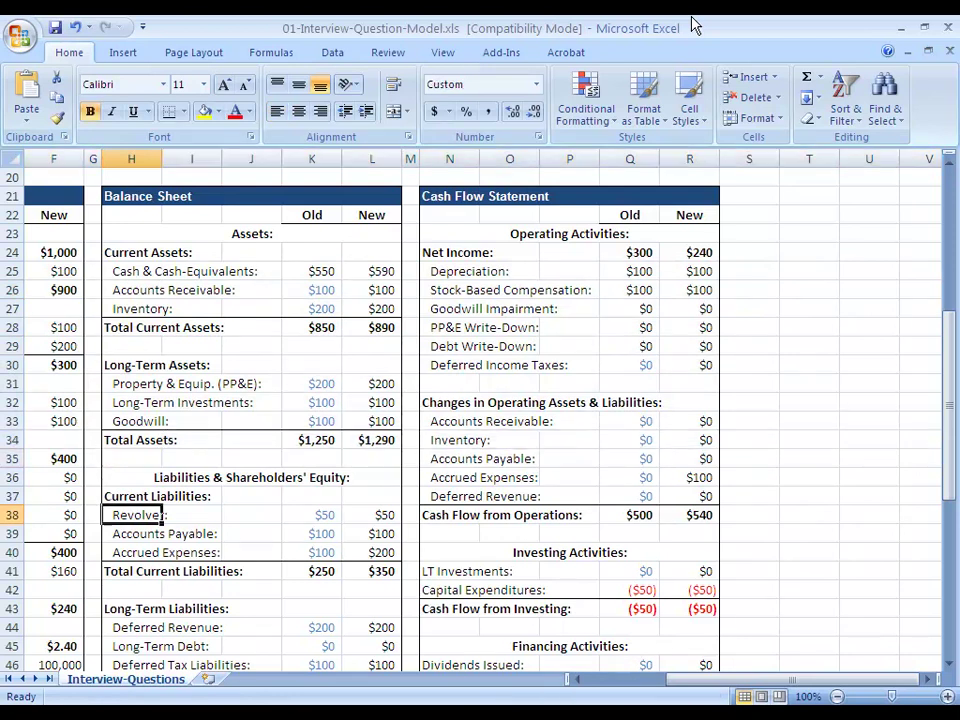
{"action": "key", "text": "Up"}
{"action": "key", "text": "Up"}
{"action": "key", "text": "Up"}
{"action": "key", "text": "Up"}
{"action": "key", "text": "Up"}
{"action": "key", "text": "Up"}
{"action": "key", "text": "Up"}
{"action": "key", "text": "Up"}
{"action": "key", "text": "Up"}
{"action": "key", "text": "Up"}
{"action": "key", "text": "Up"}
{"action": "key", "text": "Up"}
{"action": "key", "text": "Up"}
{"action": "key", "text": "Up"}
{"action": "key", "text": "Up"}
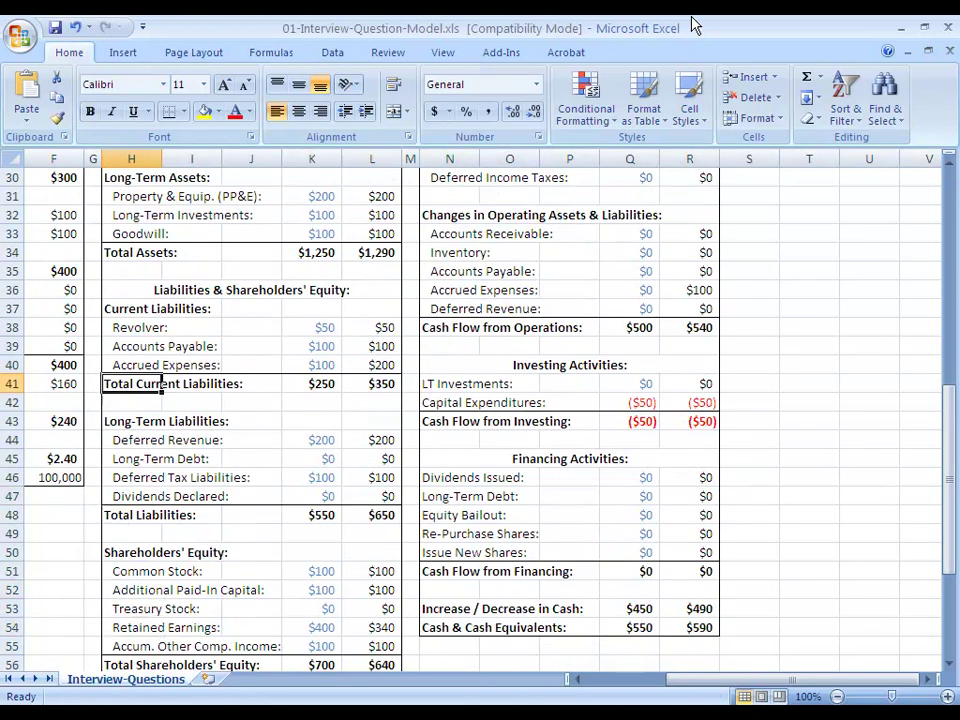
{"action": "key", "text": "Down"}
{"action": "key", "text": "shift+space"}
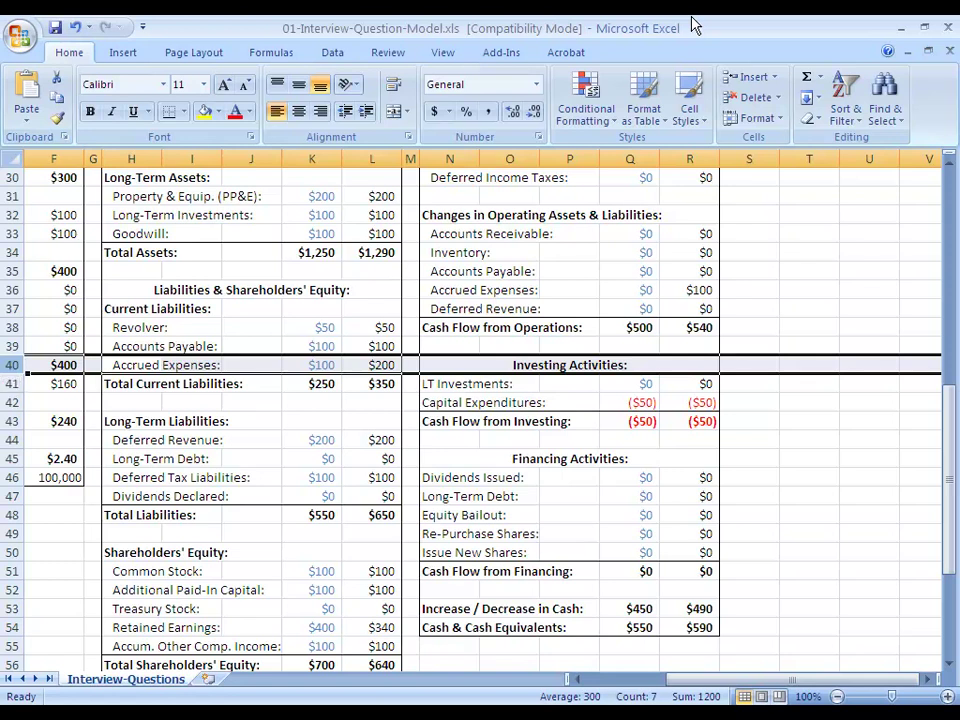
Look through the long-term liabilities and highlight the entire Total Liabilities row 48.
{"action": "key", "text": "Down"}
{"action": "key", "text": "Down"}
{"action": "key", "text": "Down"}
{"action": "key", "text": "Down"}
{"action": "key", "text": "Down"}
{"action": "key", "text": "Down"}
{"action": "key", "text": "Down"}
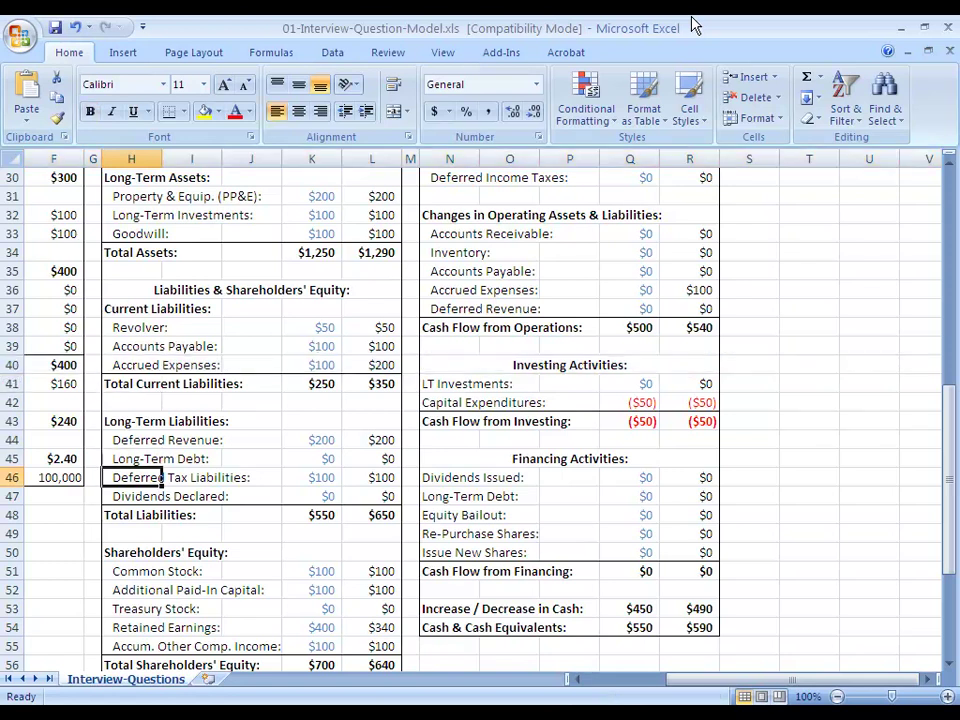
{"action": "key", "text": "Down"}
{"action": "key", "text": "shift+space"}
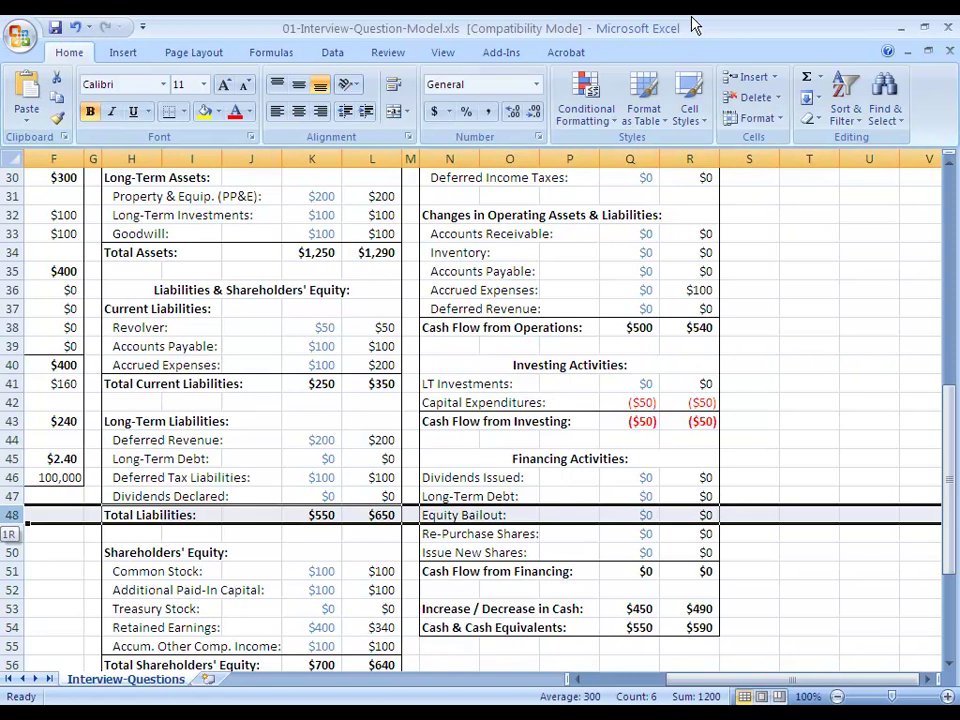
Look through the Shareholders' Equity section and highlight the entire Retained Earnings row 54.
{"action": "key", "text": "Down"}
{"action": "key", "text": "Down"}
{"action": "key", "text": "Down"}
{"action": "key", "text": "Down"}
{"action": "key", "text": "Down"}
{"action": "key", "text": "Down"}
{"action": "key", "text": "Down"}
{"action": "key", "text": "Down"}
{"action": "key", "text": "Down"}
{"action": "key", "text": "Down"}
{"action": "key", "text": "Down"}
{"action": "key", "text": "Down"}
{"action": "key", "text": "Down"}
{"action": "key", "text": "Up"}
{"action": "key", "text": "Up"}
{"action": "key", "text": "Up"}
{"action": "key", "text": "Up"}
{"action": "key", "text": "Up"}
{"action": "key", "text": "Up"}
{"action": "key", "text": "Up"}
{"action": "key", "text": "Up"}
{"action": "key", "text": "Up"}
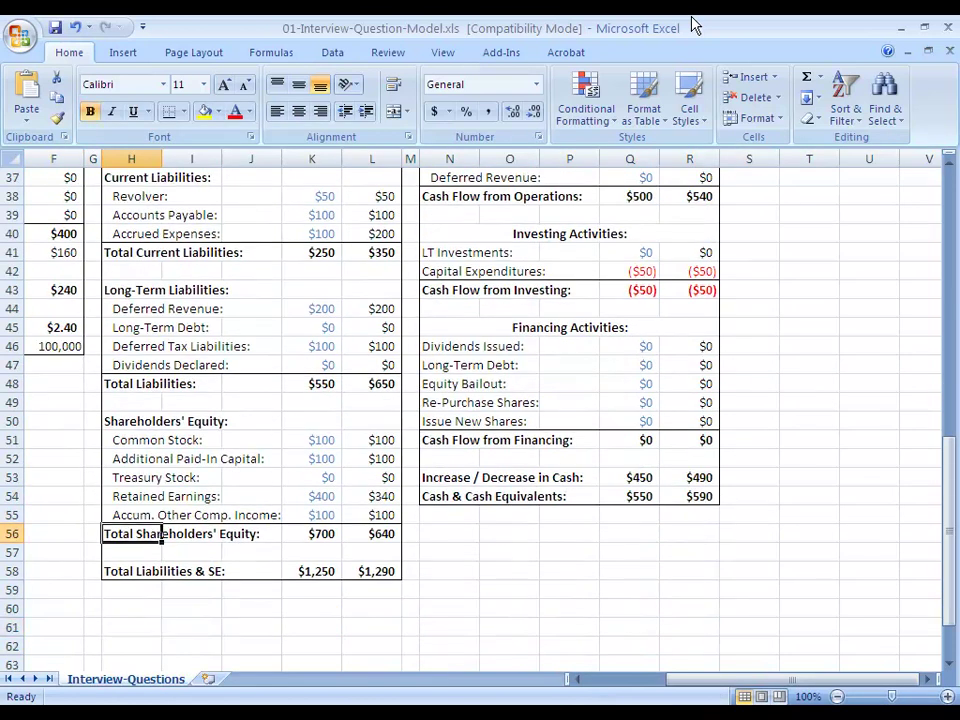
{"action": "key", "text": "Down"}
{"action": "key", "text": "Down"}
{"action": "key", "text": "shift+space"}
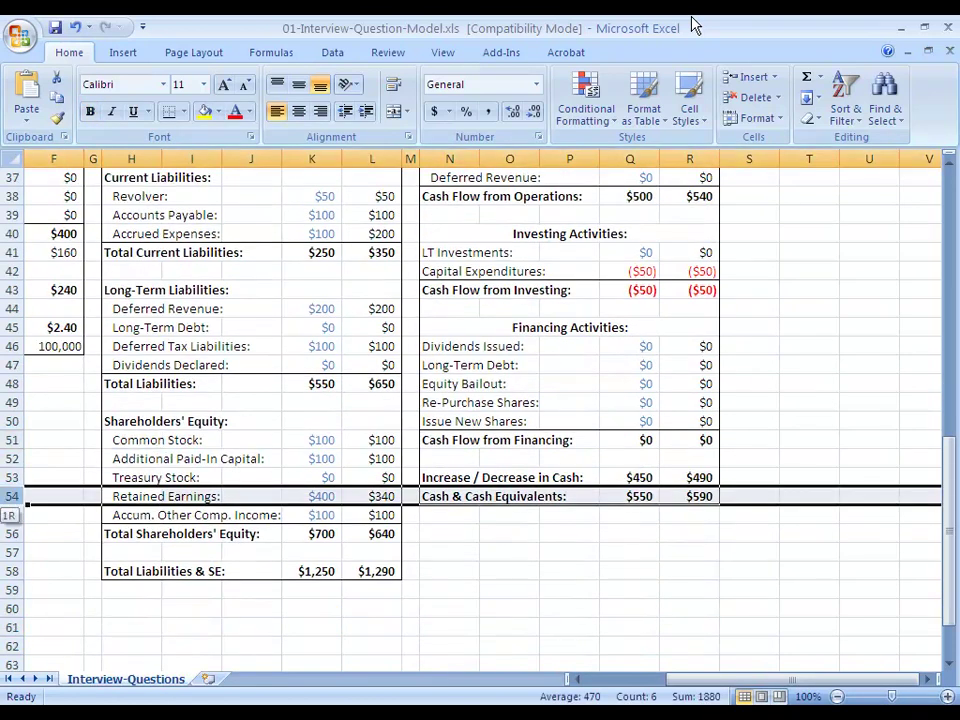
Go back to the income statement and highlight the entire Net Income row 43.
{"action": "key", "text": "Left"}
{"action": "key", "text": "Left"}
{"action": "key", "text": "Left"}
{"action": "key", "text": "Left"}
{"action": "key", "text": "Left"}
{"action": "key", "text": "Up"}
{"action": "key", "text": "Up"}
{"action": "key", "text": "Up"}
{"action": "key", "text": "Up"}
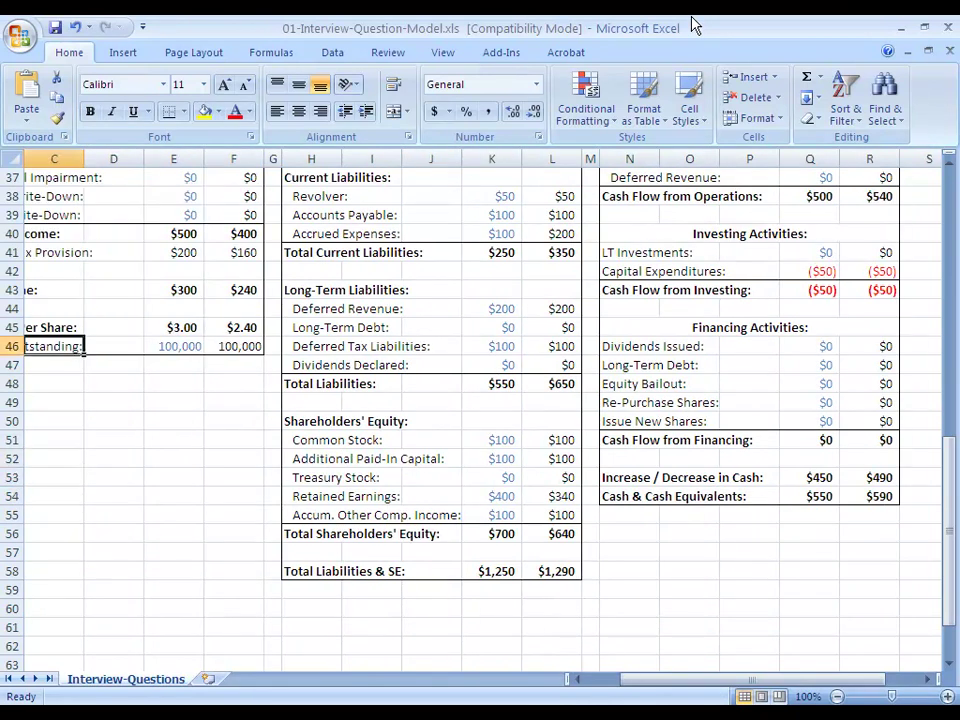
{"action": "key", "text": "Left"}
{"action": "key", "text": "Left"}
{"action": "key", "text": "Up"}
{"action": "key", "text": "Up"}
{"action": "key", "text": "Up"}
{"action": "key", "text": "Up"}
{"action": "key", "text": "Up"}
{"action": "key", "text": "Up"}
{"action": "key", "text": "Right"}
{"action": "key", "text": "Up"}
{"action": "key", "text": "shift+space"}
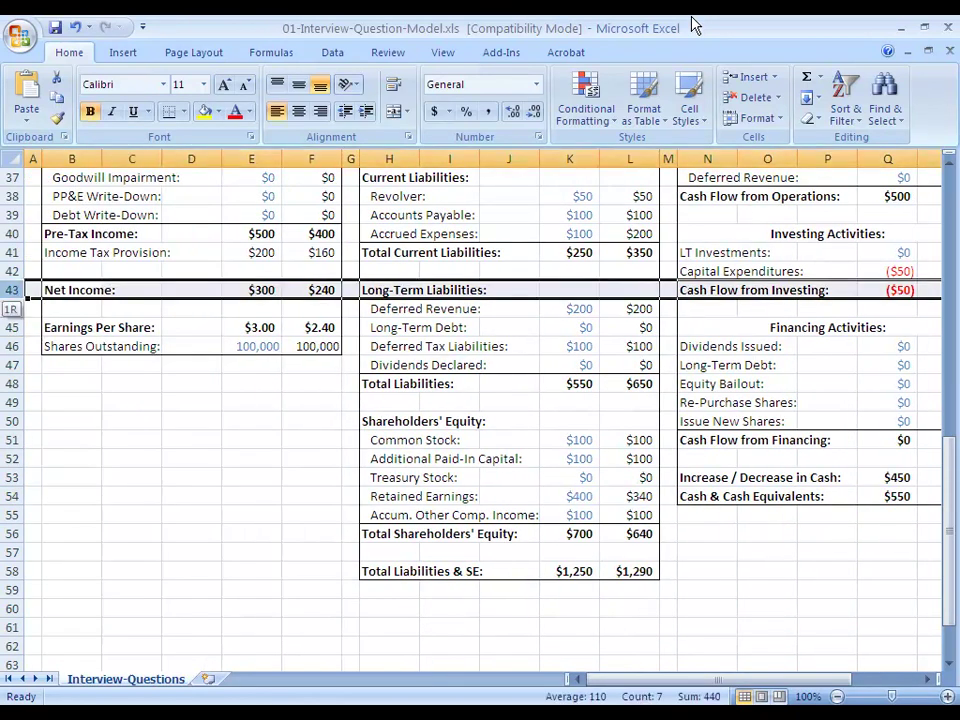
Look down the Shareholders' Equity section of the balance sheet and highlight the entire Total Shareholders' Equity row 56.
{"action": "key", "text": "Right"}
{"action": "key", "text": "Right"}
{"action": "key", "text": "Right"}
{"action": "key", "text": "Right"}
{"action": "key", "text": "Right"}
{"action": "key", "text": "Right"}
{"action": "key", "text": "Right"}
{"action": "key", "text": "Down"}
{"action": "key", "text": "Down"}
{"action": "key", "text": "Down"}
{"action": "key", "text": "Down"}
{"action": "key", "text": "Down"}
{"action": "key", "text": "Down"}
{"action": "key", "text": "Down"}
{"action": "key", "text": "Down"}
{"action": "key", "text": "Down"}
{"action": "key", "text": "Down"}
{"action": "key", "text": "Down"}
{"action": "key", "text": "Down"}
{"action": "key", "text": "Down"}
{"action": "key", "text": "Left"}
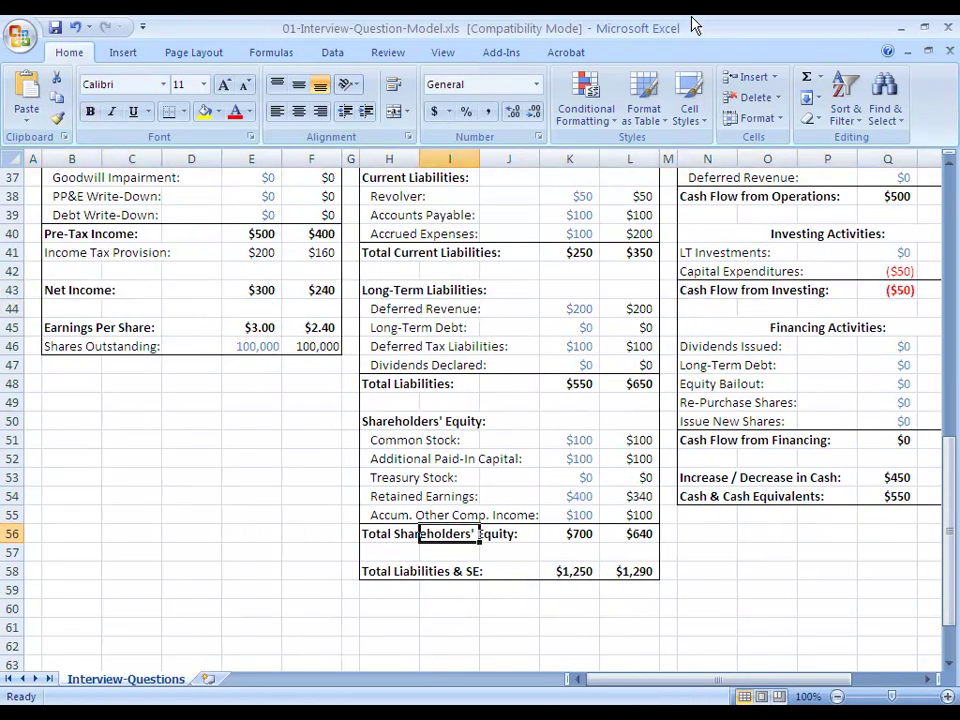
{"action": "key", "text": "shift+space"}
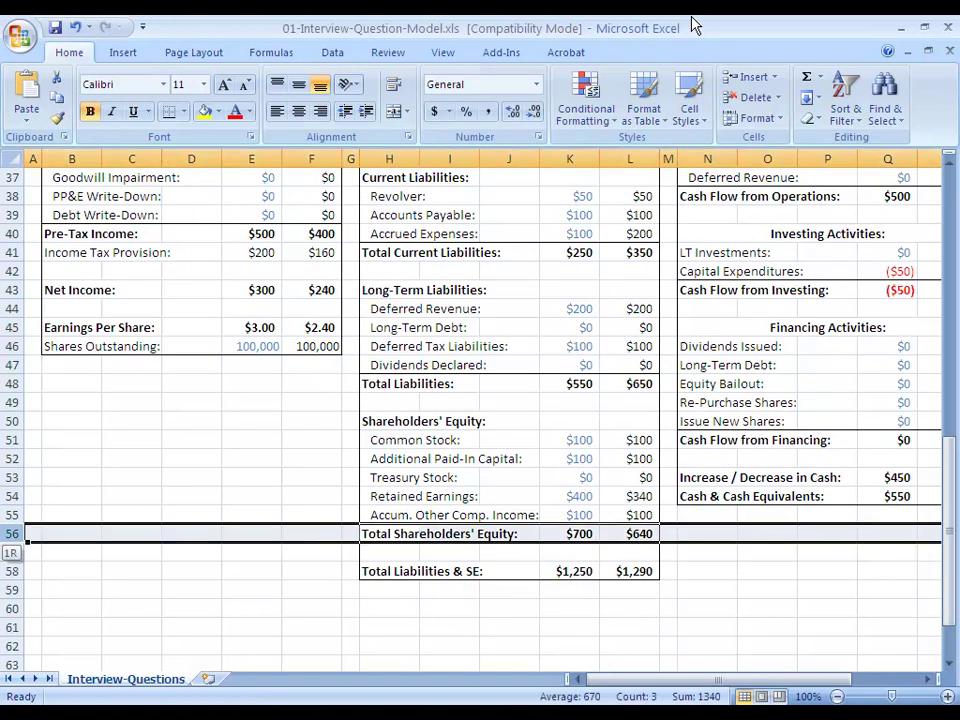
Go back up the balance sheet and highlight the entire Total Liabilities row 48.
{"action": "key", "text": "Up"}
{"action": "key", "text": "Up"}
{"action": "key", "text": "Up"}
{"action": "key", "text": "Up"}
{"action": "key", "text": "Up"}
{"action": "key", "text": "Up"}
{"action": "key", "text": "Up"}
{"action": "key", "text": "Up"}
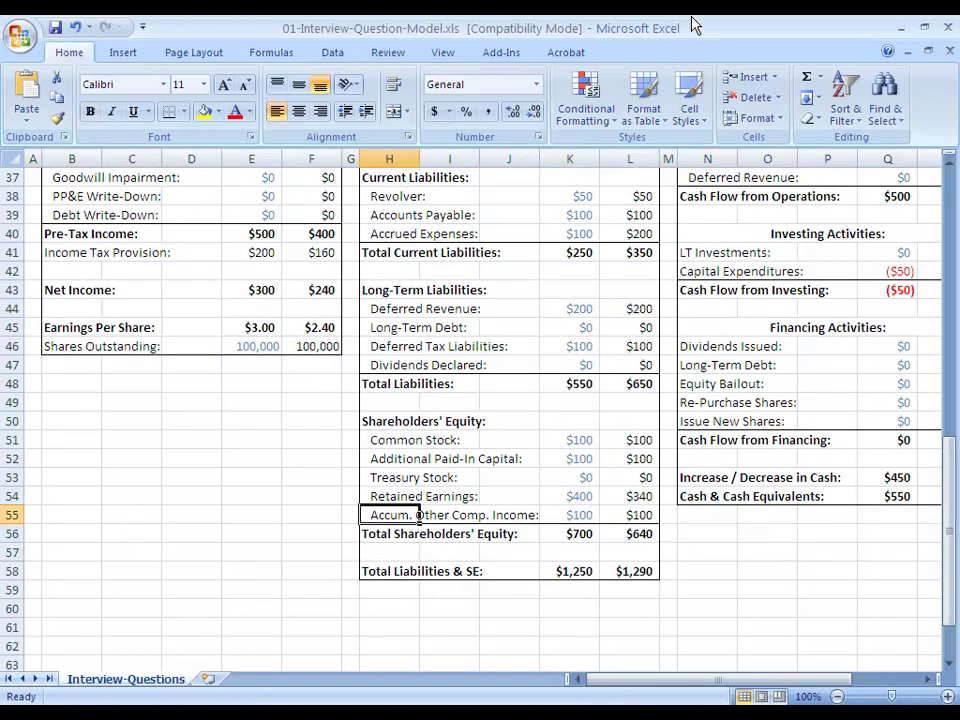
{"action": "key", "text": "shift+space"}
Go down to the end of the balance sheet and highlight the entire Total Liabilities & SE row 58.
{"action": "key", "text": "Down"}
{"action": "key", "text": "Down"}
{"action": "key", "text": "Down"}
{"action": "key", "text": "Down"}
{"action": "key", "text": "Down"}
{"action": "key", "text": "Down"}
{"action": "key", "text": "Down"}
{"action": "key", "text": "Down"}
{"action": "key", "text": "Down"}
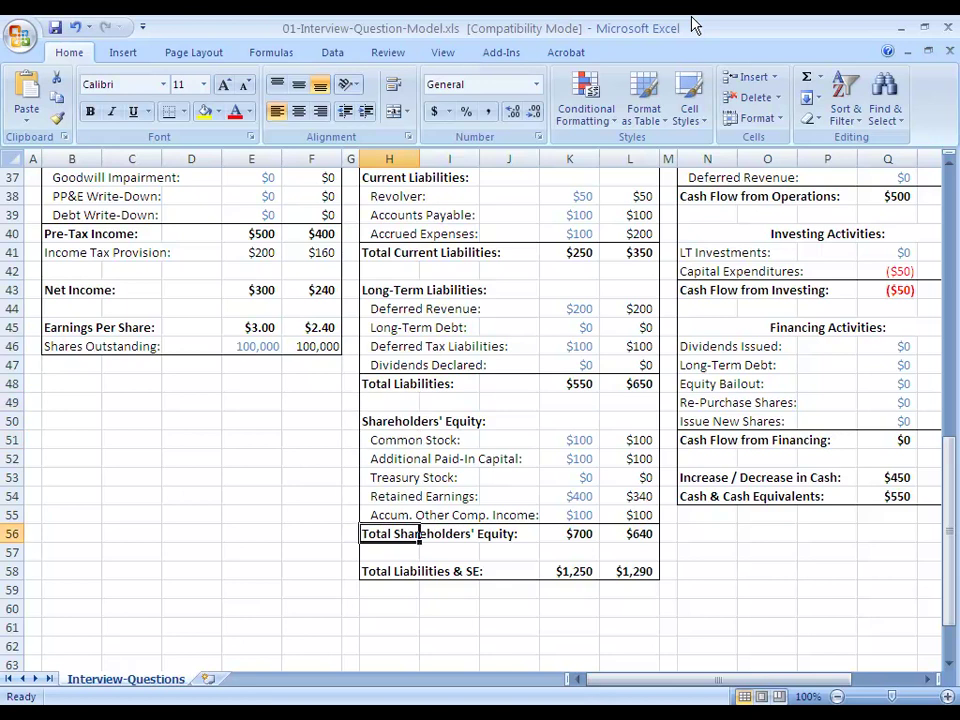
{"action": "key", "text": "Down"}
{"action": "key", "text": "shift+space"}
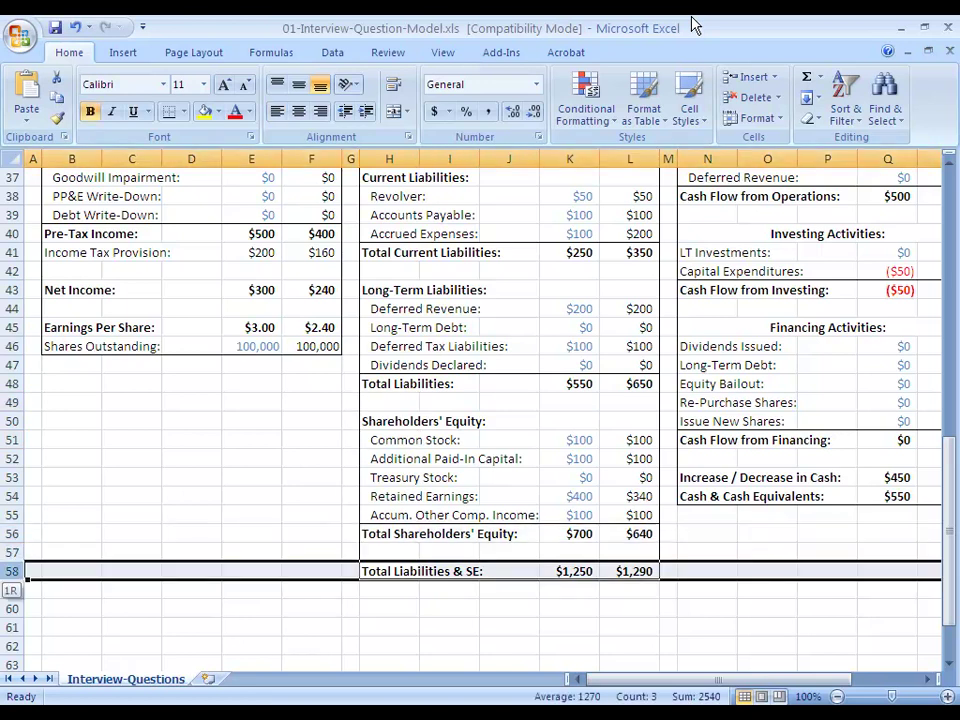
Go back up to the assets side of the balance sheet and highlight the entire Total Assets row 34 for comparison.
{"action": "key", "text": "Up"}
{"action": "key", "text": "Up"}
{"action": "key", "text": "Up"}
{"action": "key", "text": "Up"}
{"action": "key", "text": "Up"}
{"action": "key", "text": "Up"}
{"action": "key", "text": "Up"}
{"action": "key", "text": "Up"}
{"action": "key", "text": "Up"}
{"action": "key", "text": "Up"}
{"action": "key", "text": "Up"}
{"action": "key", "text": "Up"}
{"action": "key", "text": "Up"}
{"action": "key", "text": "Up"}
{"action": "key", "text": "Up"}
{"action": "key", "text": "Up"}
{"action": "key", "text": "Up"}
{"action": "key", "text": "Up"}
{"action": "key", "text": "Up"}
{"action": "key", "text": "Up"}
{"action": "key", "text": "Down"}
{"action": "key", "text": "Down"}
{"action": "key", "text": "Down"}
{"action": "key", "text": "shift+space"}
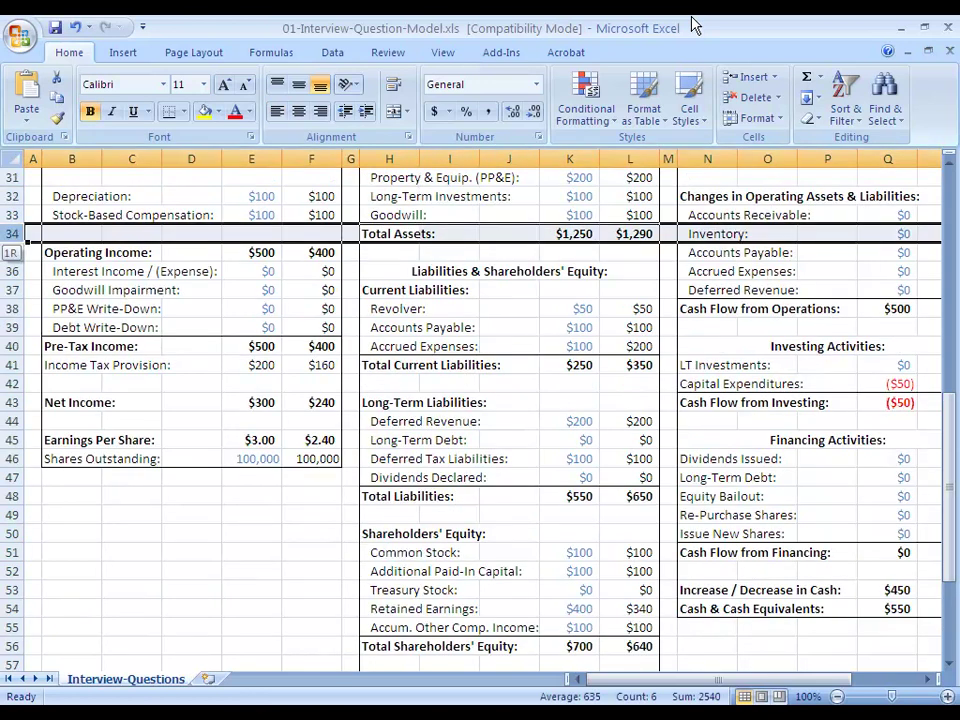
Look back up through the balance sheet assets to the scenario inputs, including the Accrued Expenses change.
{"action": "key", "text": "Up"}
{"action": "key", "text": "Up"}
{"action": "key", "text": "Up"}
{"action": "key", "text": "Up"}
{"action": "key", "text": "Up"}
{"action": "key", "text": "Up"}
{"action": "key", "text": "Up"}
{"action": "key", "text": "Up"}
{"action": "key", "text": "Up"}
{"action": "key", "text": "Up"}
{"action": "key", "text": "Up"}
{"action": "key", "text": "Up"}
{"action": "key", "text": "Up"}
{"action": "key", "text": "Up"}
{"action": "key", "text": "Up"}
{"action": "key", "text": "Up"}
{"action": "key", "text": "Up"}
{"action": "key", "text": "Up"}
{"action": "key", "text": "Up"}
{"action": "key", "text": "Up"}
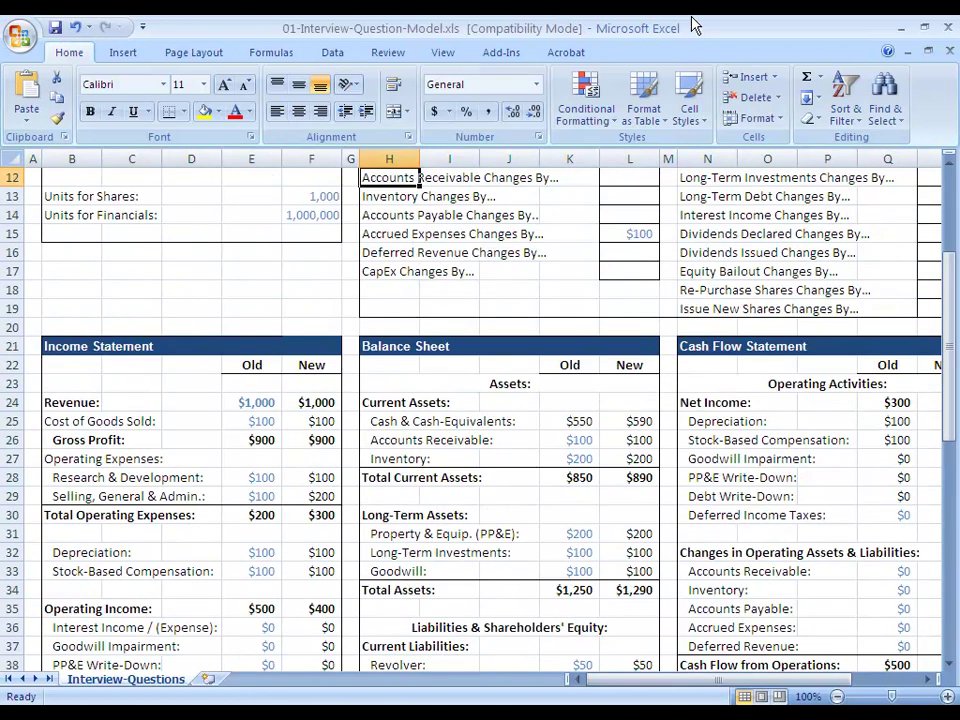
Look down the balance sheet again from the scenario inputs through the assets to the current liabilities.
{"action": "key", "text": "Down"}
{"action": "key", "text": "Down"}
{"action": "key", "text": "Down"}
{"action": "key", "text": "Down"}
{"action": "key", "text": "Down"}
{"action": "key", "text": "Down"}
{"action": "key", "text": "Down"}
{"action": "key", "text": "Down"}
{"action": "key", "text": "Down"}
{"action": "key", "text": "Down"}
{"action": "key", "text": "Down"}
{"action": "key", "text": "Down"}
{"action": "key", "text": "Down"}
{"action": "key", "text": "Down"}
{"action": "key", "text": "Down"}
{"action": "key", "text": "Down"}
{"action": "key", "text": "Down"}
{"action": "key", "text": "Down"}
{"action": "key", "text": "Down"}
{"action": "key", "text": "Down"}
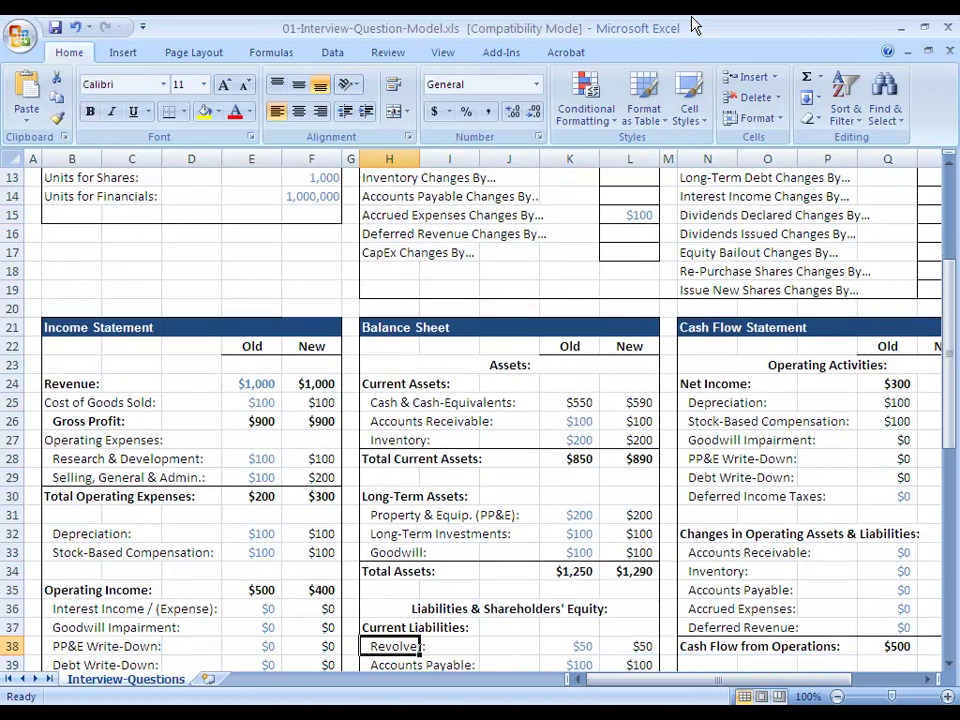
Move over to the income statement and highlight the entire Selling, General & Admin. row 29.
{"action": "key", "text": "Left"}
{"action": "key", "text": "Left"}
{"action": "key", "text": "Up"}
{"action": "key", "text": "Up"}
{"action": "key", "text": "Up"}
{"action": "key", "text": "Up"}
{"action": "key", "text": "Up"}
{"action": "key", "text": "Up"}
{"action": "key", "text": "Up"}
{"action": "key", "text": "Up"}
{"action": "key", "text": "Up"}
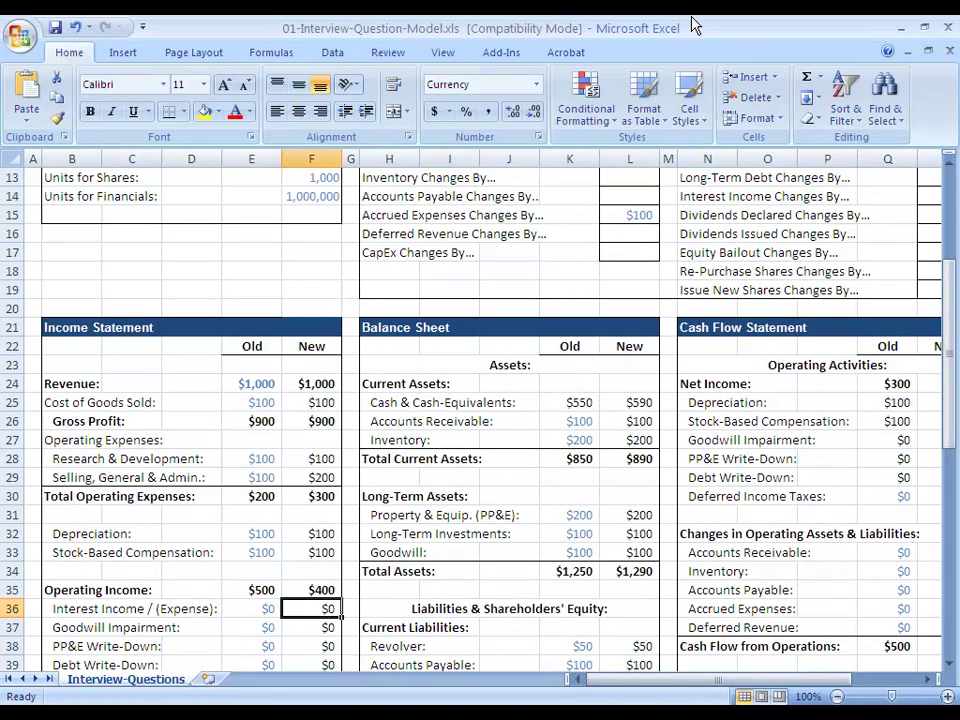
{"action": "key", "text": "shift+space"}
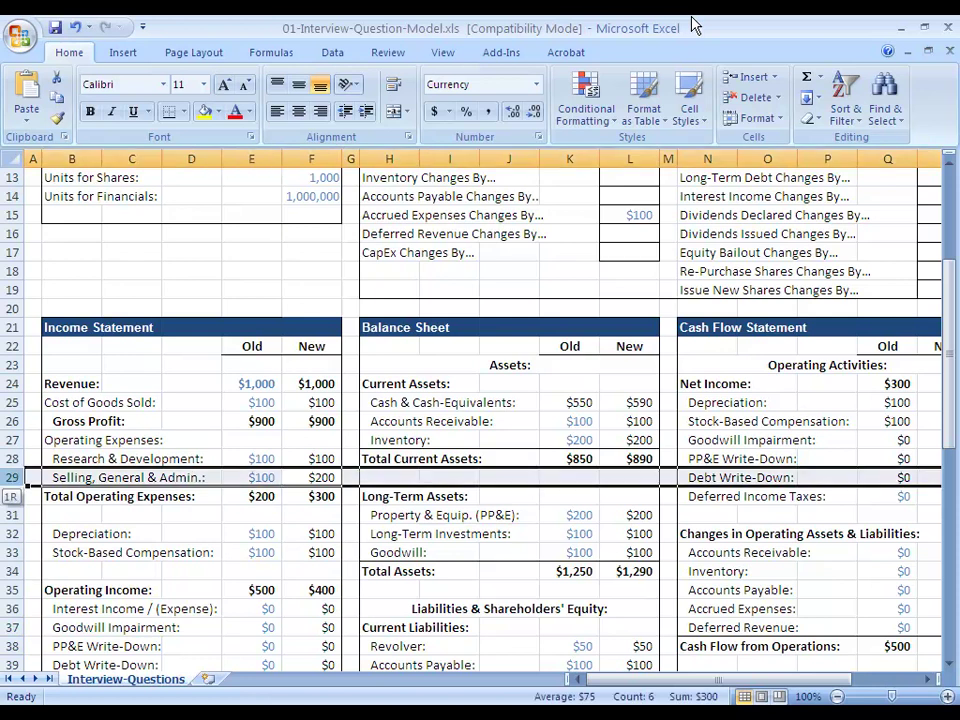
Return to the current liabilities on the balance sheet and highlight the entire Accrued Expenses row 40.
{"action": "key", "text": "Down"}
{"action": "key", "text": "Down"}
{"action": "key", "text": "Down"}
{"action": "key", "text": "Down"}
{"action": "key", "text": "Down"}
{"action": "key", "text": "Down"}
{"action": "key", "text": "Down"}
{"action": "key", "text": "Down"}
{"action": "key", "text": "Down"}
{"action": "key", "text": "Down"}
{"action": "key", "text": "Down"}
{"action": "key", "text": "Down"}
{"action": "key", "text": "Right"}
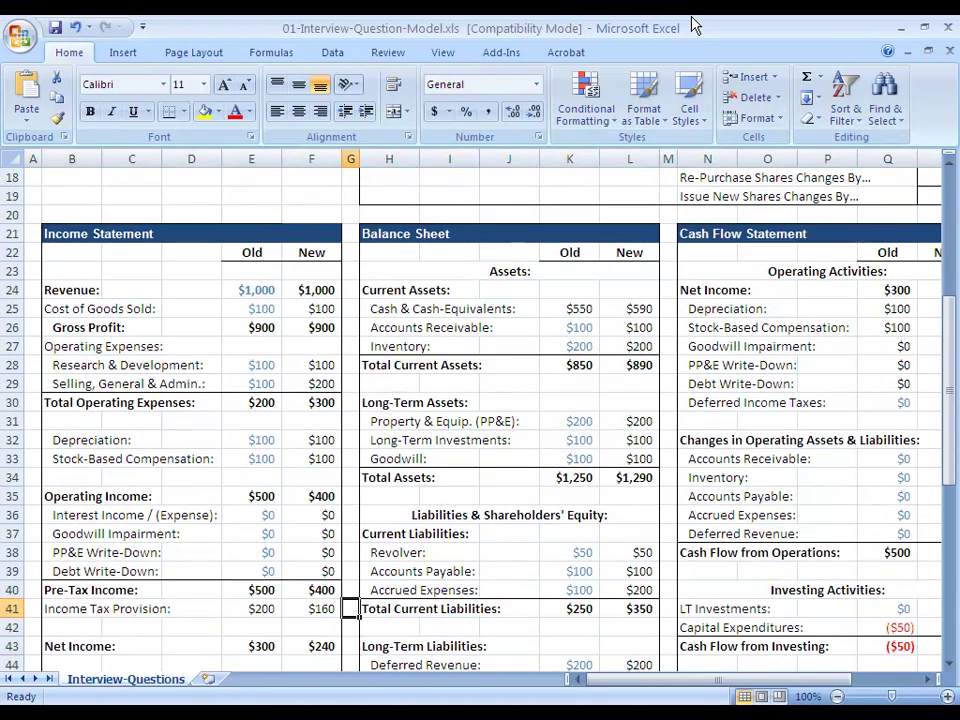
{"action": "key", "text": "Up"}
{"action": "key", "text": "shift+space"}
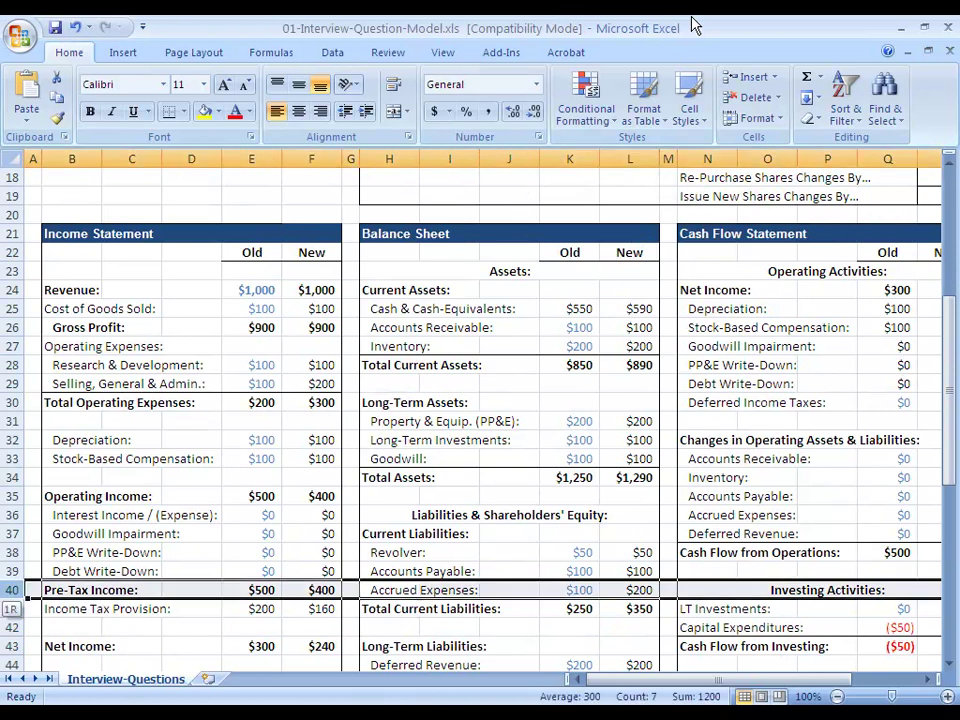
Clear the Accrued Expenses change from the scenario inputs in cell L15.
{"action": "key", "text": "Right"}
{"action": "key", "text": "Right"}
{"action": "key", "text": "Right"}
{"action": "key", "text": "Right"}
{"action": "key", "text": "Right"}
{"action": "key", "text": "Up"}
{"action": "key", "text": "Up"}
{"action": "key", "text": "Up"}
{"action": "key", "text": "Up"}
{"action": "key", "text": "Up"}
{"action": "key", "text": "Up"}
{"action": "key", "text": "Up"}
{"action": "key", "text": "Up"}
{"action": "key", "text": "Up"}
{"action": "key", "text": "Up"}
{"action": "key", "text": "Up"}
{"action": "key", "text": "Up"}
{"action": "key", "text": "Up"}
{"action": "key", "text": "Up"}
{"action": "key", "text": "Up"}
{"action": "key", "text": "Up"}
{"action": "key", "text": "Up"}
{"action": "key", "text": "Up"}
{"action": "key", "text": "Up"}
{"action": "key", "text": "Up"}
{"action": "key", "text": "Up"}
{"action": "key", "text": "Up"}
{"action": "key", "text": "Delete"}
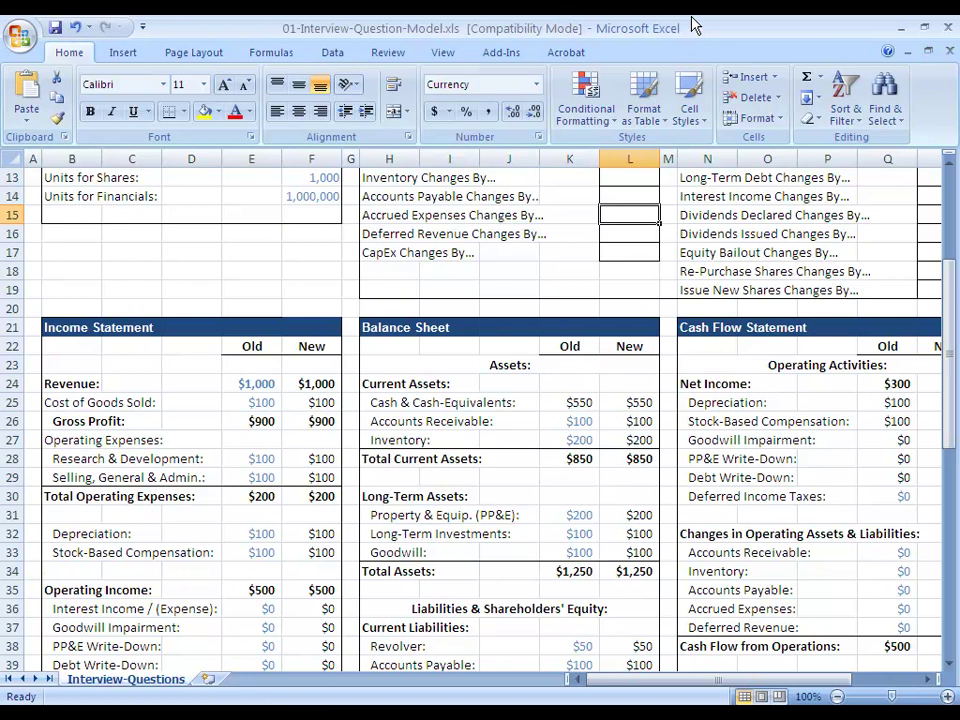
Go down the balance sheet to the current liabilities and highlight the whole Accrued Expenses row 40.
{"action": "key", "text": "Down"}
{"action": "key", "text": "Down"}
{"action": "key", "text": "Down"}
{"action": "key", "text": "Down"}
{"action": "key", "text": "Down"}
{"action": "key", "text": "Down"}
{"action": "key", "text": "Down"}
{"action": "key", "text": "Down"}
{"action": "key", "text": "Down"}
{"action": "key", "text": "Down"}
{"action": "key", "text": "Down"}
{"action": "key", "text": "Down"}
{"action": "key", "text": "Down"}
{"action": "key", "text": "Down"}
{"action": "key", "text": "Down"}
{"action": "key", "text": "Down"}
{"action": "key", "text": "Down"}
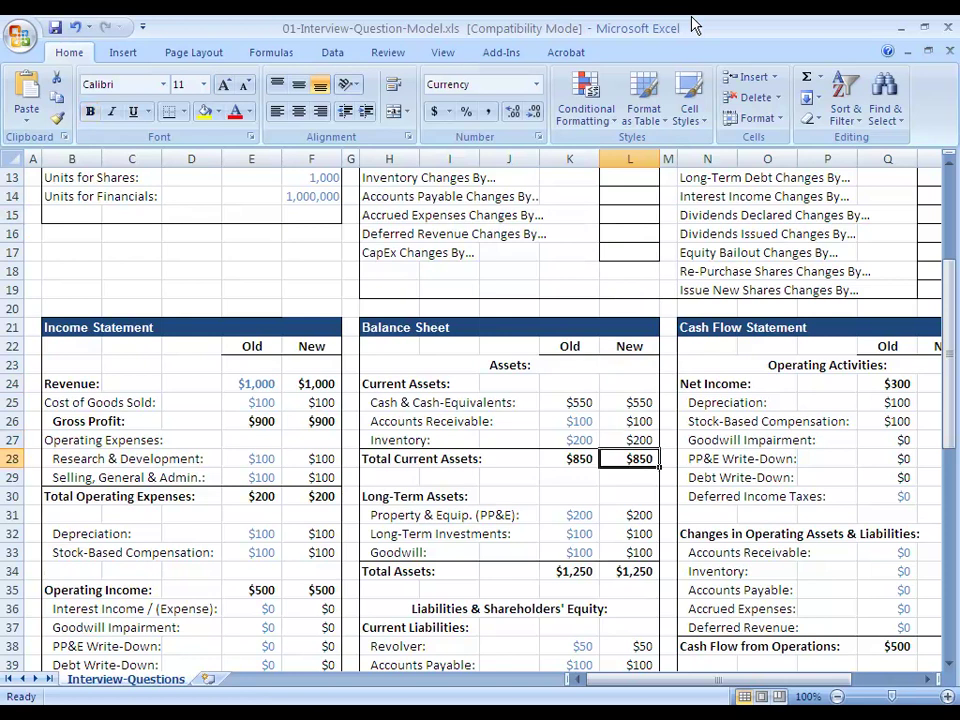
{"action": "key", "text": "Down"}
{"action": "key", "text": "Down"}
{"action": "key", "text": "Down"}
{"action": "key", "text": "Down"}
{"action": "key", "text": "Down"}
{"action": "key", "text": "Down"}
{"action": "key", "text": "Down"}
{"action": "key", "text": "Down"}
{"action": "key", "text": "shift+space"}
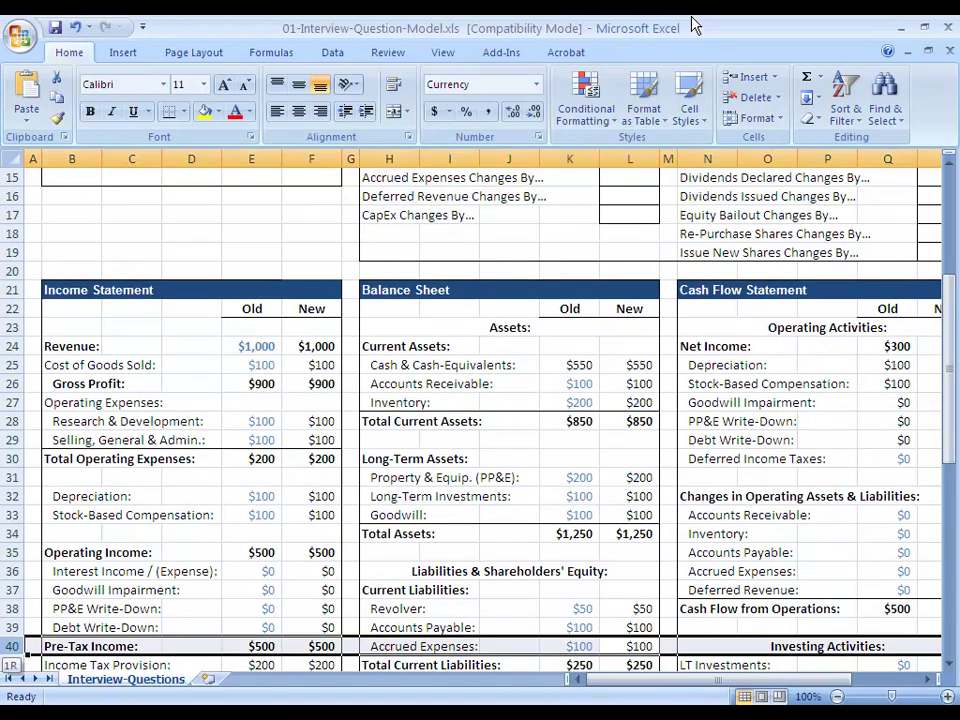
Move to the operating expenses on the income statement and highlight the whole Selling, General & Admin. row 29.
{"action": "key", "text": "Left"}
{"action": "key", "text": "Left"}
{"action": "key", "text": "Home"}
{"action": "key", "text": "Up"}
{"action": "key", "text": "Up"}
{"action": "key", "text": "Up"}
{"action": "key", "text": "Up"}
{"action": "key", "text": "Up"}
{"action": "key", "text": "Up"}
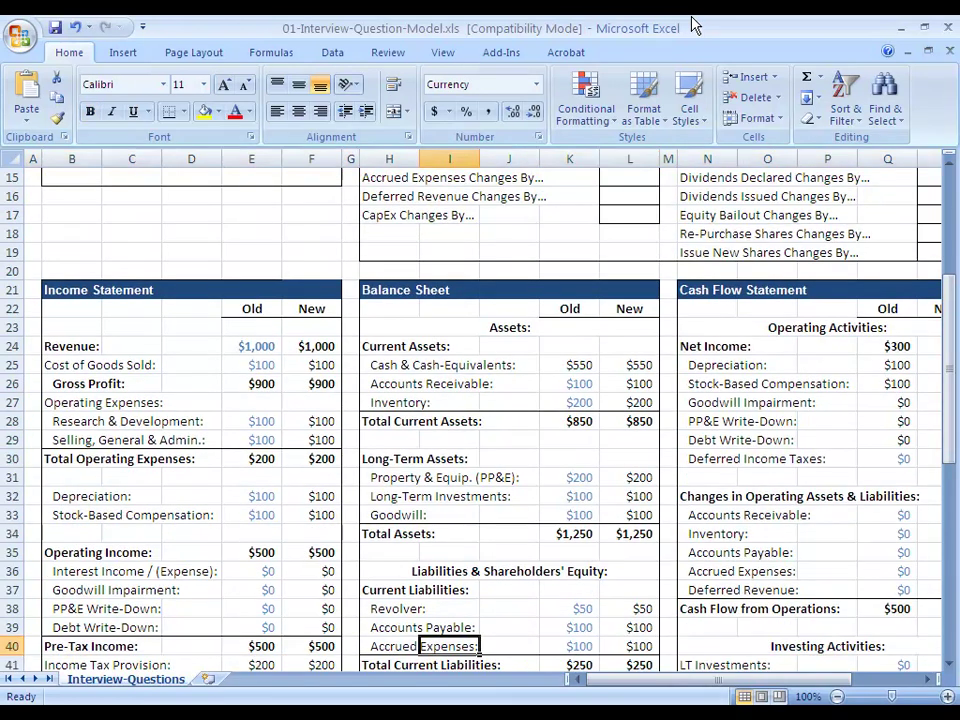
{"action": "key", "text": "Up"}
{"action": "key", "text": "Up"}
{"action": "key", "text": "Up"}
{"action": "key", "text": "Up"}
{"action": "key", "text": "Up"}
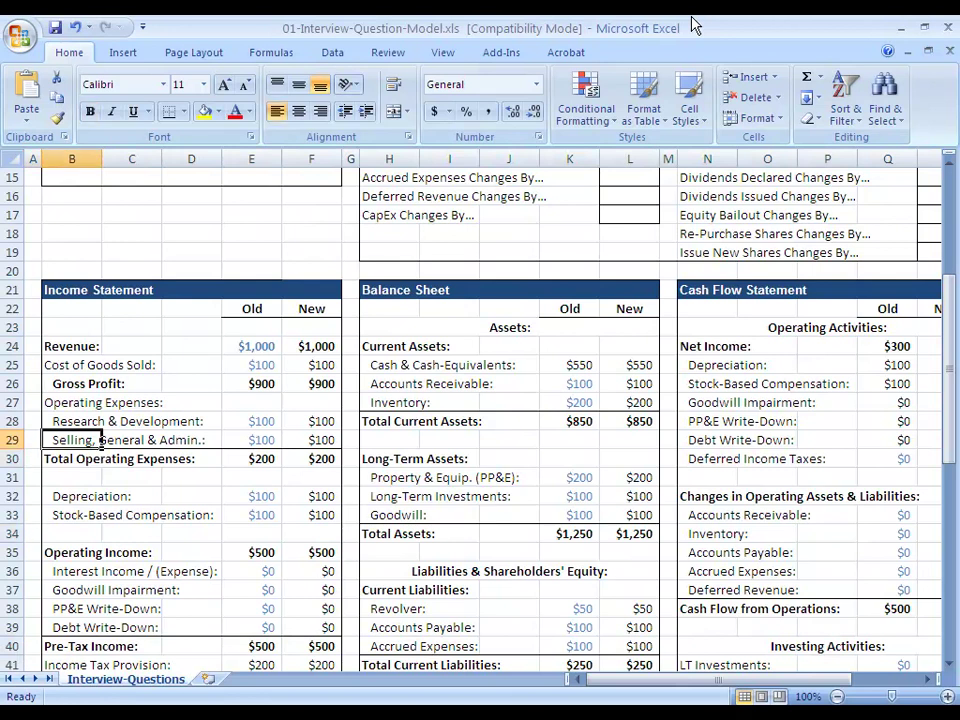
{"action": "key", "text": "shift+space"}
Look across row 29 through the balance sheet, and down the income statement from its operating expenses.
{"action": "key", "text": "Right"}
{"action": "key", "text": "Right"}
{"action": "key", "text": "Right"}
{"action": "key", "text": "Right"}
{"action": "key", "text": "Right"}
{"action": "key", "text": "Right"}
{"action": "key", "text": "Right"}
{"action": "key", "text": "Right"}
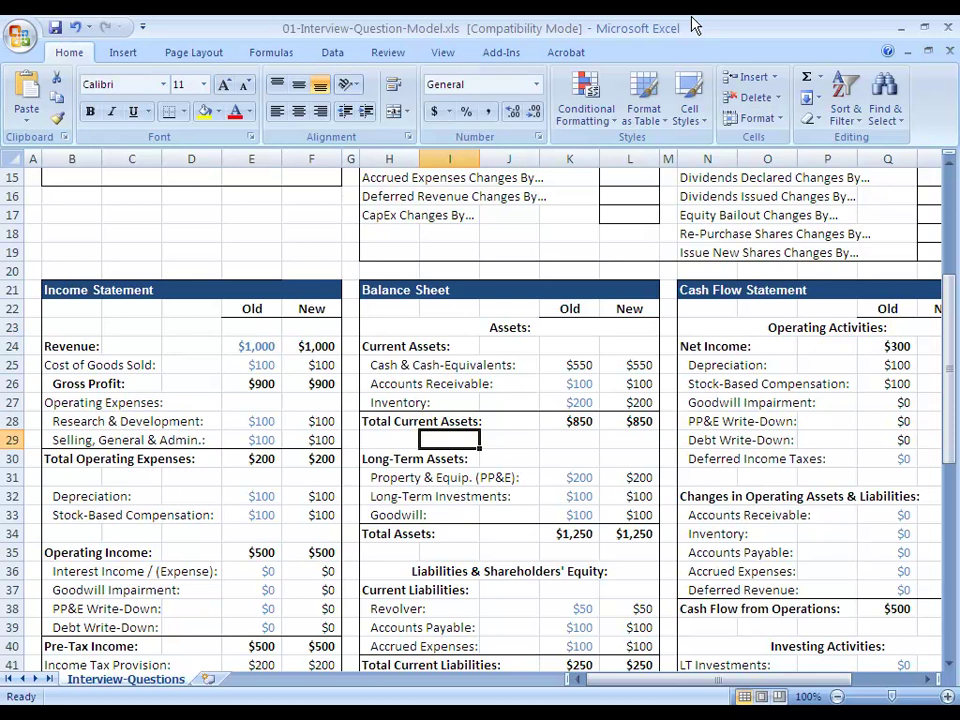
{"action": "key", "text": "Right"}
{"action": "key", "text": "Right"}
{"action": "key", "text": "Right"}
{"action": "key", "text": "Right"}
{"action": "key", "text": "Right"}
{"action": "key", "text": "Home"}
{"action": "key", "text": "Down"}
{"action": "key", "text": "Down"}
{"action": "key", "text": "Down"}
{"action": "key", "text": "Down"}
{"action": "key", "text": "Down"}
{"action": "key", "text": "Down"}
{"action": "key", "text": "Down"}
{"action": "key", "text": "Down"}
{"action": "key", "text": "Down"}
{"action": "key", "text": "Down"}
Highlight the full income statement, from its title in row 21 down to Shares Outstanding in row 46, columns B to F.
{"action": "key", "text": "Up"}
{"action": "key", "text": "Up"}
{"action": "key", "text": "Up"}
{"action": "key", "text": "Up"}
{"action": "key", "text": "Up"}
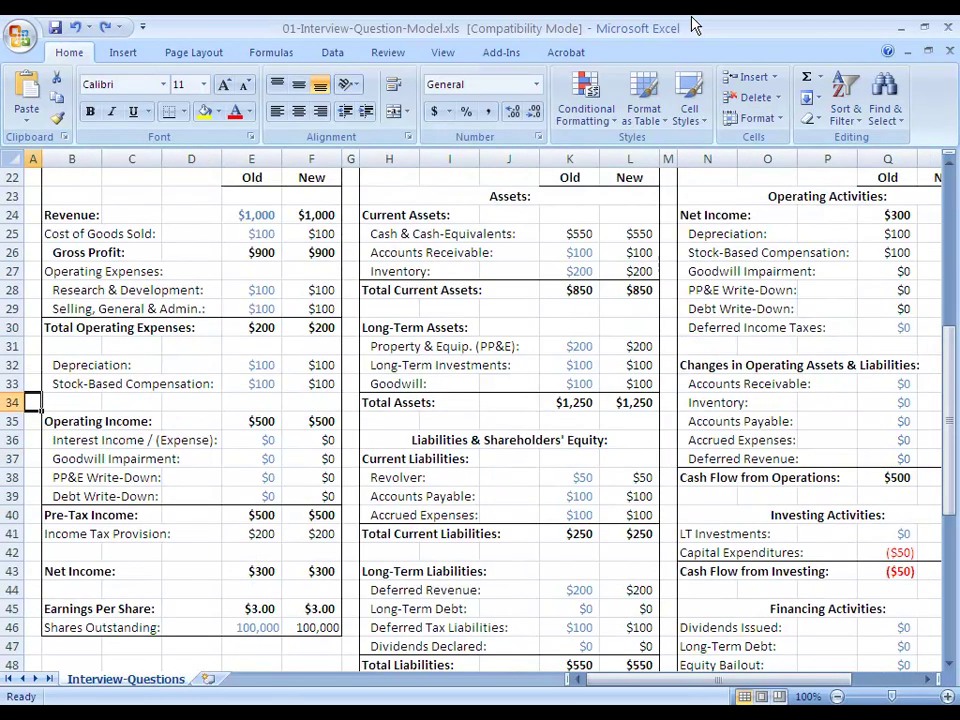
{"action": "key", "text": "Up"}
{"action": "key", "text": "Up"}
{"action": "key", "text": "Up"}
{"action": "key", "text": "Up"}
{"action": "key", "text": "Up"}
{"action": "key", "text": "Up"}
{"action": "key", "text": "Up"}
{"action": "key", "text": "Up"}
{"action": "key", "text": "Up"}
{"action": "key", "text": "Up"}
{"action": "key", "text": "Up"}
{"action": "key", "text": "Up"}
{"action": "key", "text": "Up"}
{"action": "key", "text": "Right"}
{"action": "key", "text": "shift+Down"}
{"action": "key", "text": "shift+Down"}
{"action": "key", "text": "shift+Down"}
{"action": "key", "text": "shift+Down"}
{"action": "key", "text": "shift+Down"}
{"action": "key", "text": "shift+Down"}
{"action": "key", "text": "shift+Down"}
{"action": "key", "text": "shift+Down"}
{"action": "key", "text": "shift+Down"}
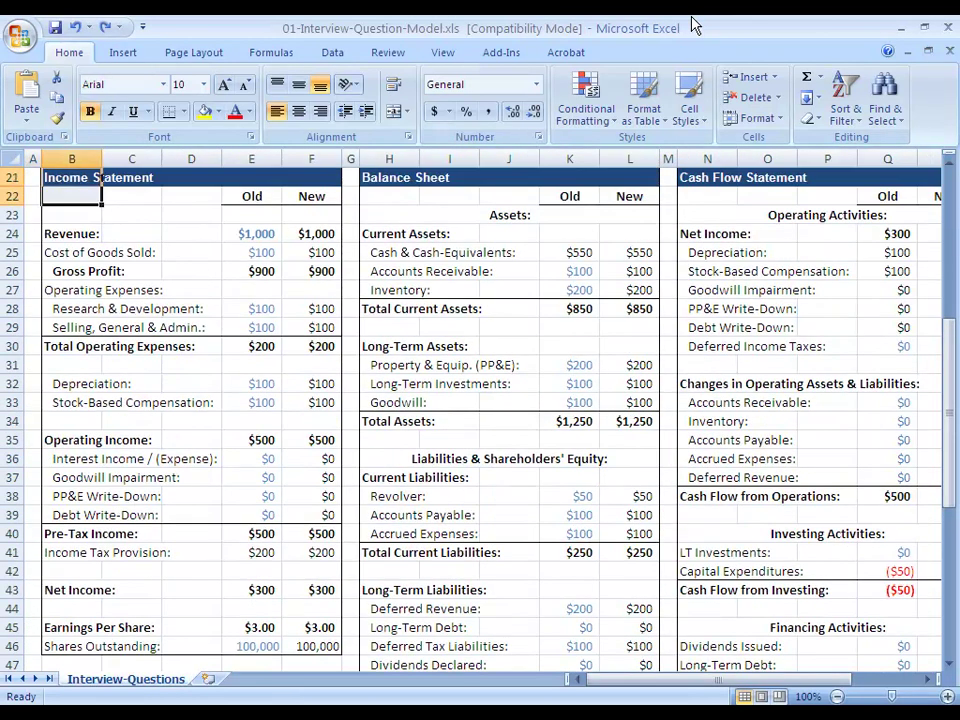
{"action": "key", "text": "shift+Right"}
{"action": "key", "text": "shift+Right"}
{"action": "key", "text": "shift+Right"}
{"action": "key", "text": "shift+Right"}
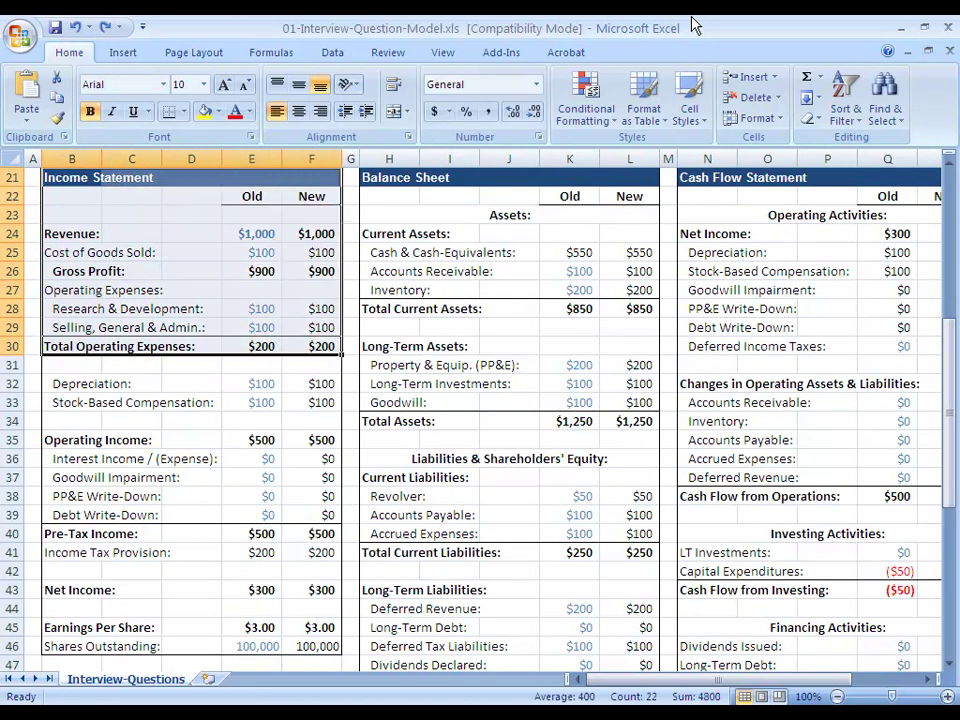
{"action": "key", "text": "shift+Down"}
{"action": "key", "text": "shift+Down"}
{"action": "key", "text": "shift+Down"}
{"action": "key", "text": "shift+Down"}
{"action": "key", "text": "shift+Down"}
{"action": "key", "text": "shift+Down"}
{"action": "key", "text": "shift+Down"}
{"action": "key", "text": "shift+Down"}
{"action": "key", "text": "shift+Down"}
{"action": "key", "text": "shift+Down"}
{"action": "key", "text": "shift+Down"}
{"action": "key", "text": "shift+Down"}
{"action": "key", "text": "shift+Down"}
{"action": "key", "text": "shift+Down"}
{"action": "key", "text": "shift+Down"}
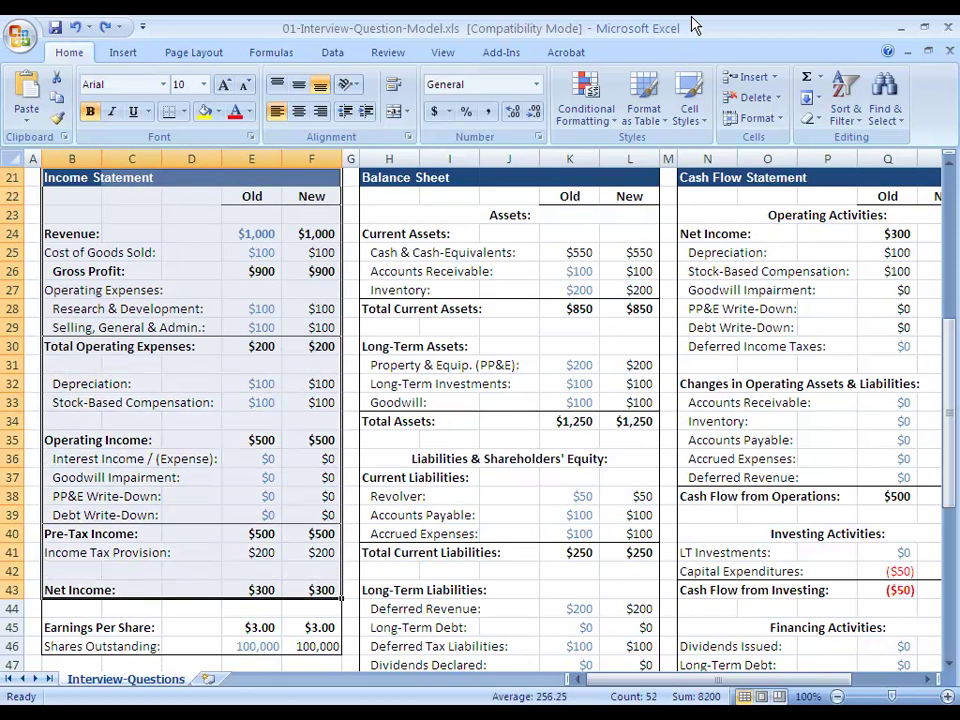
{"action": "key", "text": "shift+Down"}
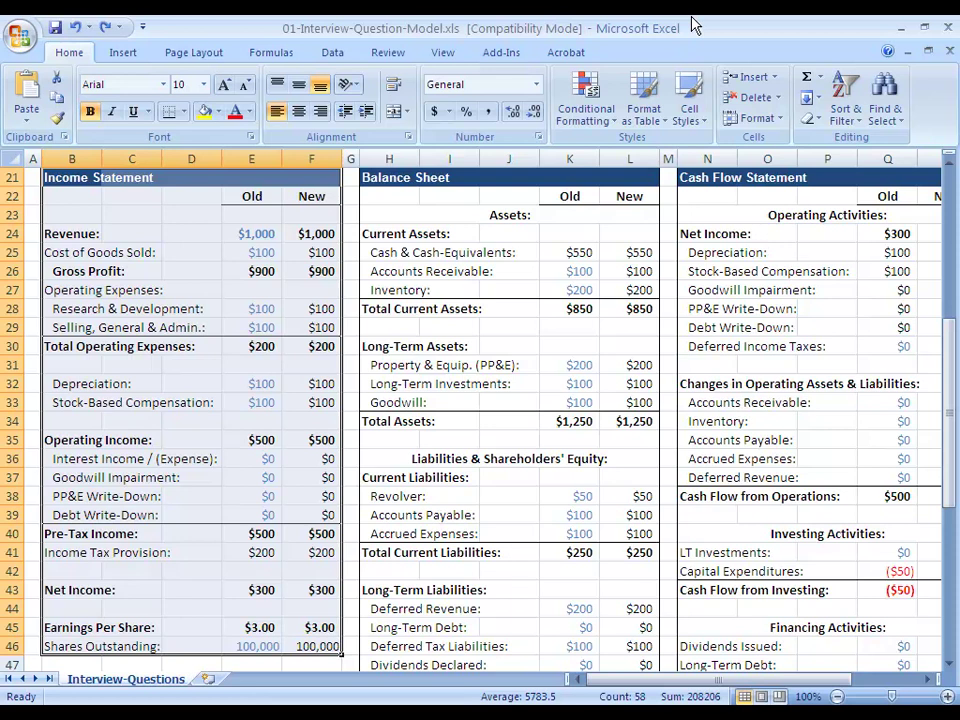
Enter -100 as the New change in Accrued Expenses on the cash flow statement, in cell R36.
{"action": "key", "text": "Right"}
{"action": "key", "text": "Right"}
{"action": "key", "text": "Right"}
{"action": "key", "text": "Right"}
{"action": "key", "text": "Right"}
{"action": "key", "text": "Right"}
{"action": "key", "text": "Right"}
{"action": "key", "text": "Right"}
{"action": "key", "text": "Right"}
{"action": "key", "text": "Right"}
{"action": "key", "text": "Right"}
{"action": "key", "text": "Right"}
{"action": "key", "text": "Right"}
{"action": "key", "text": "Right"}
{"action": "key", "text": "Right"}
{"action": "key", "text": "Right"}
{"action": "key", "text": "Right"}
{"action": "key", "text": "Right"}
{"action": "key", "text": "Right"}
{"action": "key", "text": "Right"}
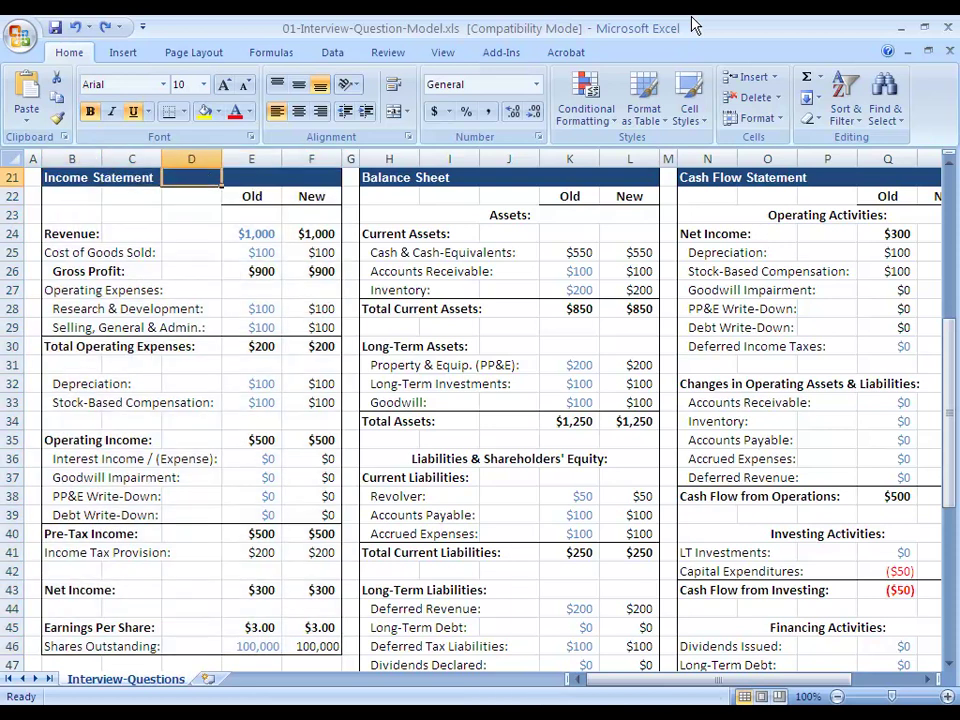
{"action": "key", "text": "Down"}
{"action": "key", "text": "Down"}
{"action": "key", "text": "Down"}
{"action": "key", "text": "Down"}
{"action": "key", "text": "Down"}
{"action": "key", "text": "Down"}
{"action": "key", "text": "Down"}
{"action": "key", "text": "Down"}
{"action": "key", "text": "Down"}
{"action": "key", "text": "Down"}
{"action": "key", "text": "Down"}
{"action": "key", "text": "Down"}
{"action": "key", "text": "Down"}
{"action": "key", "text": "Down"}
{"action": "key", "text": "Down"}
{"action": "key", "text": "Left"}
{"action": "key", "text": "Left"}
{"action": "key", "text": "Left"}
{"action": "key", "text": "Left"}
{"action": "key", "text": "Left"}
{"action": "key", "text": "Left"}
{"action": "key", "text": "Right"}
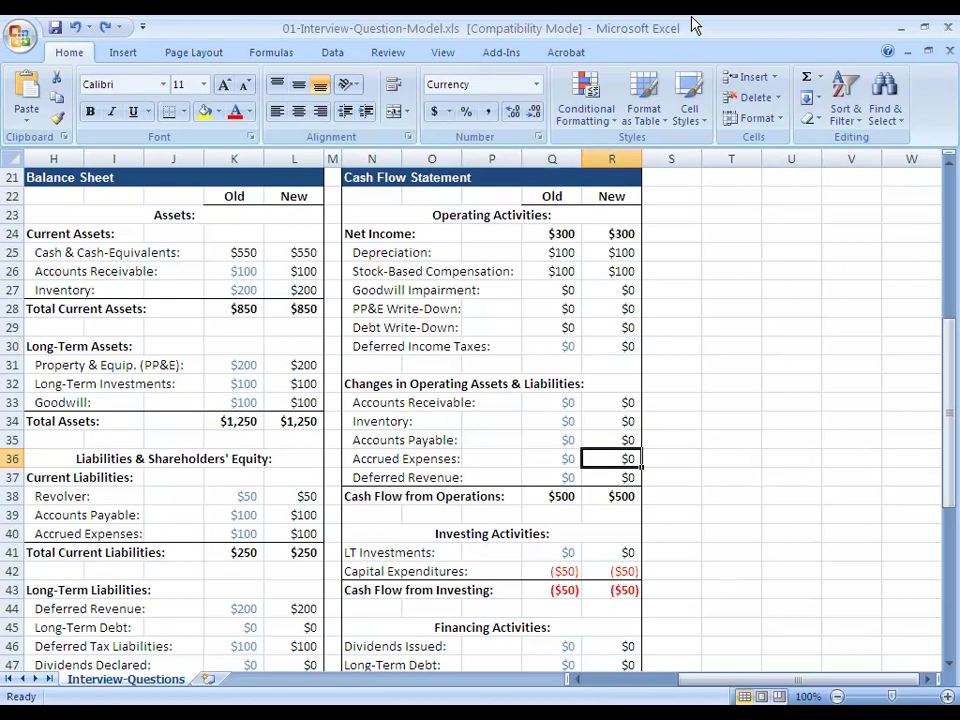
{"action": "type", "text": "-100"}
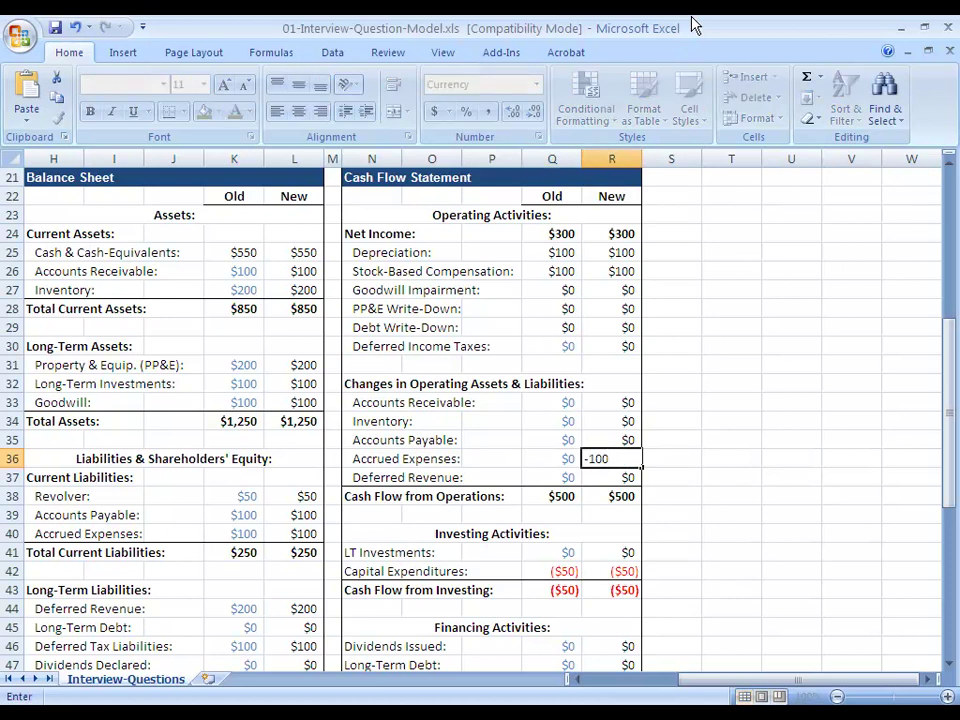
{"action": "key", "text": "ctrl+Return"}
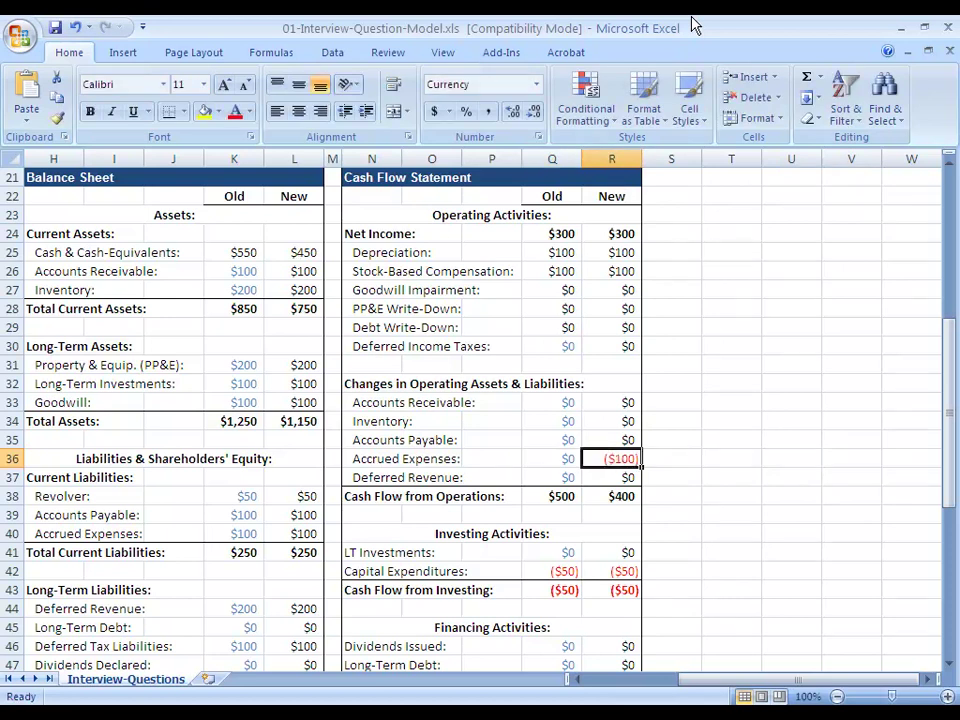
Go down the cash flow statement to examine the Increase / Decrease in Cash and Cash & Cash Equivalents rows.
{"action": "key", "text": "Down"}
{"action": "key", "text": "Down"}
{"action": "key", "text": "Down"}
{"action": "key", "text": "Down"}
{"action": "key", "text": "Down"}
{"action": "key", "text": "Down"}
{"action": "key", "text": "Down"}
{"action": "key", "text": "Down"}
{"action": "key", "text": "Down"}
{"action": "key", "text": "Down"}
{"action": "key", "text": "Down"}
{"action": "key", "text": "Down"}
{"action": "key", "text": "Down"}
{"action": "key", "text": "Down"}
{"action": "key", "text": "Down"}
{"action": "key", "text": "Down"}
{"action": "key", "text": "Down"}
{"action": "key", "text": "Down"}
{"action": "key", "text": "Down"}
{"action": "key", "text": "Down"}
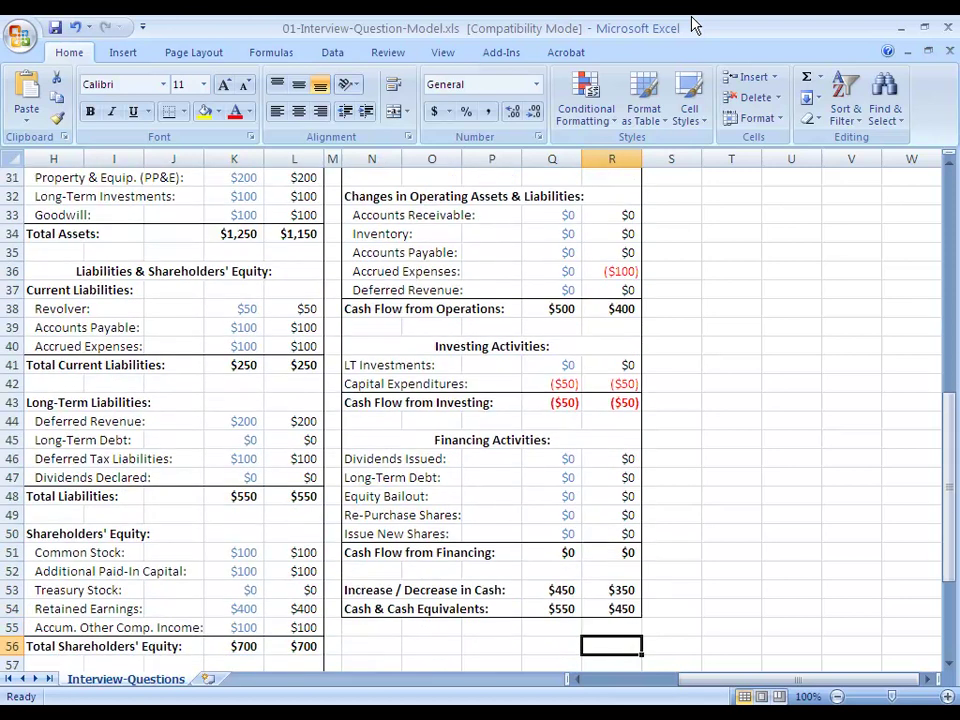
{"action": "key", "text": "Up"}
{"action": "key", "text": "Up"}
{"action": "key", "text": "Up"}
{"action": "key", "text": "Left"}
{"action": "key", "text": "Left"}
{"action": "key", "text": "Left"}
{"action": "key", "text": "Left"}
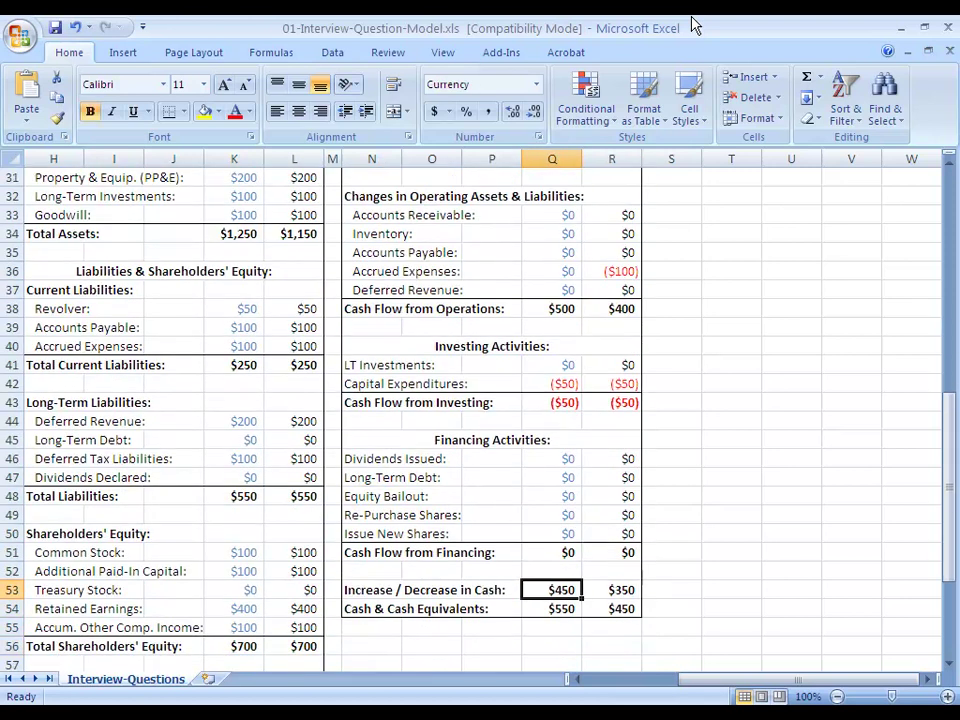
Return to Accrued Expenses under Changes in Operating Assets & Liabilities on the cash flow statement and highlight the whole row 36.
{"action": "key", "text": "Up"}
{"action": "key", "text": "Up"}
{"action": "key", "text": "Up"}
{"action": "key", "text": "Up"}
{"action": "key", "text": "Up"}
{"action": "key", "text": "Up"}
{"action": "key", "text": "Up"}
{"action": "key", "text": "Up"}
{"action": "key", "text": "Up"}
{"action": "key", "text": "Up"}
{"action": "key", "text": "Up"}
{"action": "key", "text": "Up"}
{"action": "key", "text": "Up"}
{"action": "key", "text": "Up"}
{"action": "key", "text": "Up"}
{"action": "key", "text": "Up"}
{"action": "key", "text": "Up"}
{"action": "key", "text": "Up"}
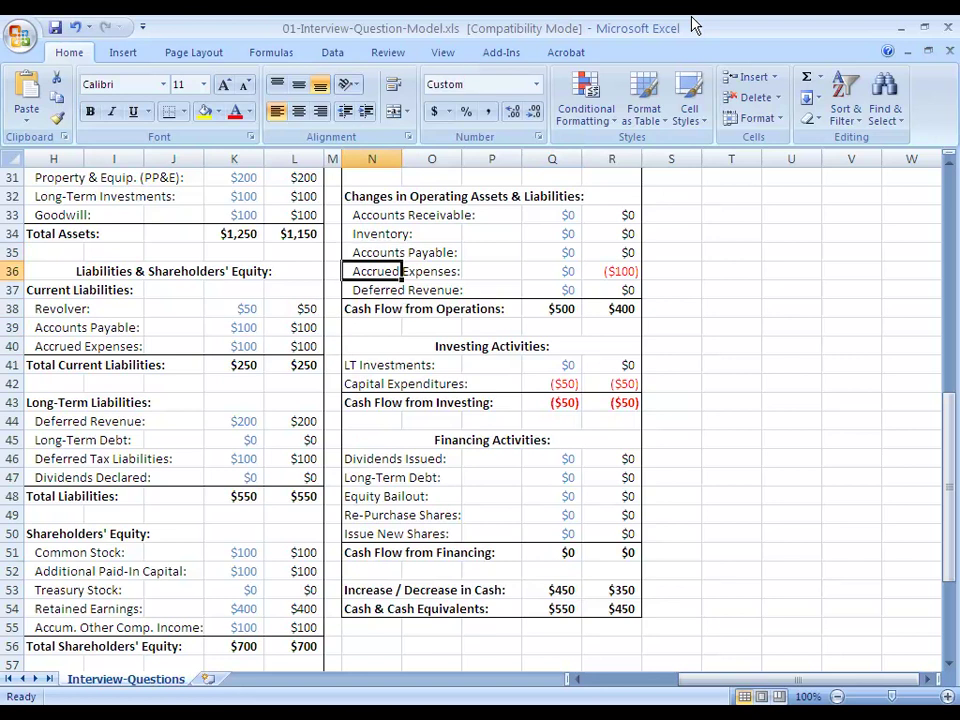
{"action": "key", "text": "Down"}
{"action": "key", "text": "shift+space"}
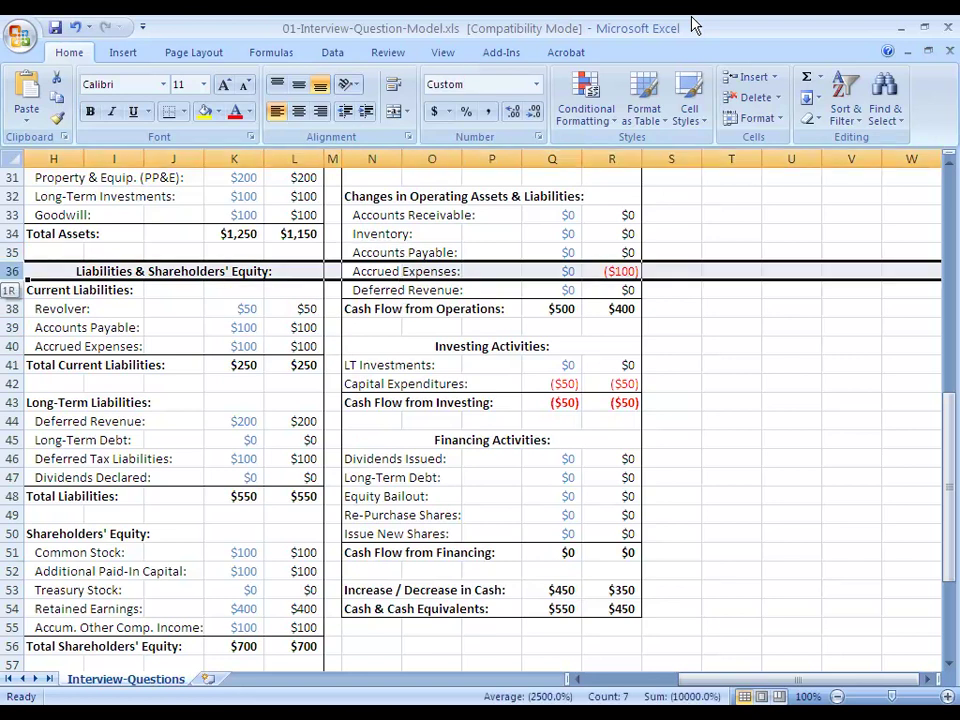
Highlight the balance sheet's assets from Cash & Cash-Equivalents in row 25 down to Total Assets in row 34, columns H to L.
{"action": "key", "text": "Left"}
{"action": "key", "text": "Left"}
{"action": "key", "text": "Left"}
{"action": "key", "text": "Left"}
{"action": "key", "text": "Up"}
{"action": "key", "text": "Up"}
{"action": "key", "text": "Up"}
{"action": "key", "text": "Up"}
{"action": "key", "text": "Up"}
{"action": "key", "text": "Left"}
{"action": "key", "text": "Up"}
{"action": "key", "text": "Up"}
{"action": "key", "text": "Up"}
{"action": "key", "text": "Up"}
{"action": "key", "text": "Up"}
{"action": "key", "text": "Up"}
{"action": "key", "text": "Up"}
{"action": "key", "text": "Up"}
{"action": "key", "text": "Up"}
{"action": "key", "text": "Up"}
{"action": "key", "text": "Up"}
{"action": "key", "text": "Up"}
{"action": "key", "text": "Up"}
{"action": "key", "text": "Up"}
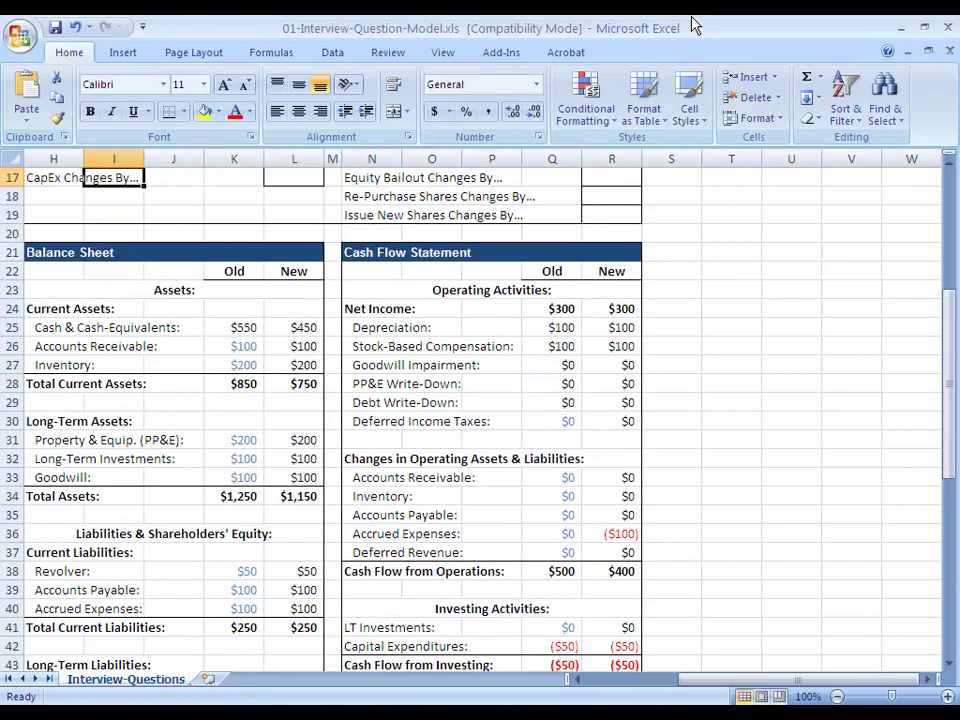
{"action": "key", "text": "Left"}
{"action": "key", "text": "Left"}
{"action": "key", "text": "Left"}
{"action": "key", "text": "Down"}
{"action": "key", "text": "Right"}
{"action": "key", "text": "Down"}
{"action": "key", "text": "Right"}
{"action": "key", "text": "Down"}
{"action": "key", "text": "Down"}
{"action": "key", "text": "Down"}
{"action": "key", "text": "Down"}
{"action": "key", "text": "Down"}
{"action": "key", "text": "Down"}
{"action": "key", "text": "shift+Right"}
{"action": "key", "text": "shift+Right"}
{"action": "key", "text": "shift+Right"}
{"action": "key", "text": "shift+Right"}
{"action": "key", "text": "shift+Down"}
{"action": "key", "text": "shift+Down"}
{"action": "key", "text": "shift+Down"}
{"action": "key", "text": "shift+Down"}
{"action": "key", "text": "shift+Down"}
{"action": "key", "text": "shift+Down"}
{"action": "key", "text": "shift+Down"}
{"action": "key", "text": "shift+Down"}
{"action": "key", "text": "shift+Down"}
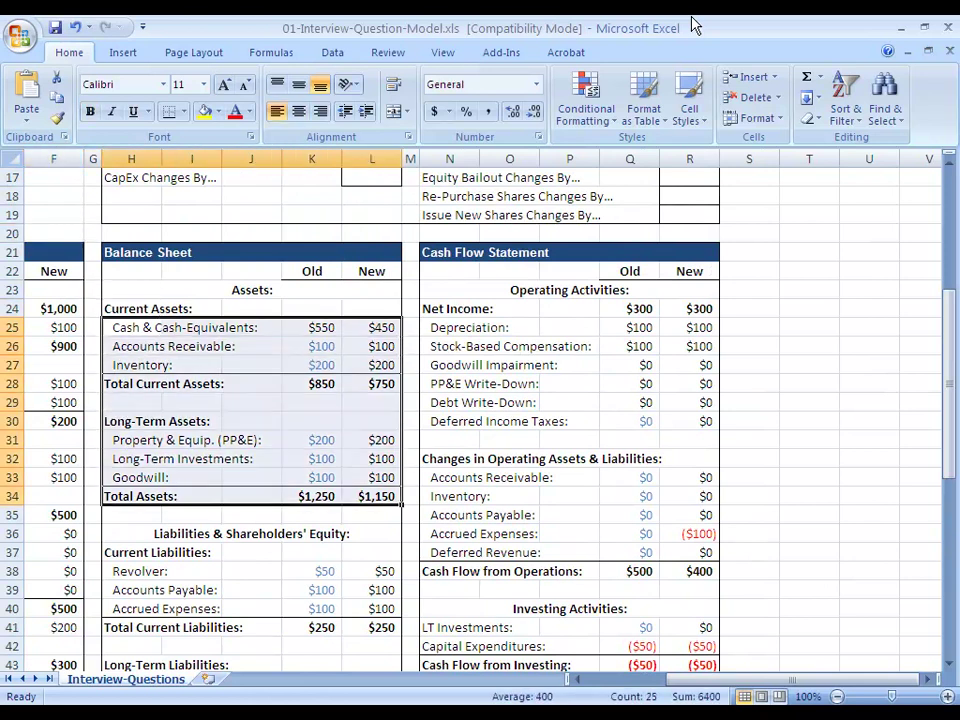
Enter 0 as the New Accrued Expenses under Current Liabilities on the balance sheet, in cell L40.
{"action": "key", "text": "Down"}
{"action": "key", "text": "Down"}
{"action": "key", "text": "Down"}
{"action": "key", "text": "Down"}
{"action": "key", "text": "Down"}
{"action": "key", "text": "Down"}
{"action": "key", "text": "Down"}
{"action": "key", "text": "Down"}
{"action": "key", "text": "Down"}
{"action": "key", "text": "Down"}
{"action": "key", "text": "Down"}
{"action": "key", "text": "Down"}
{"action": "key", "text": "Down"}
{"action": "key", "text": "Down"}
{"action": "key", "text": "Down"}
{"action": "key", "text": "Down"}
{"action": "key", "text": "Down"}
{"action": "key", "text": "Down"}
{"action": "key", "text": "Down"}
{"action": "key", "text": "Down"}
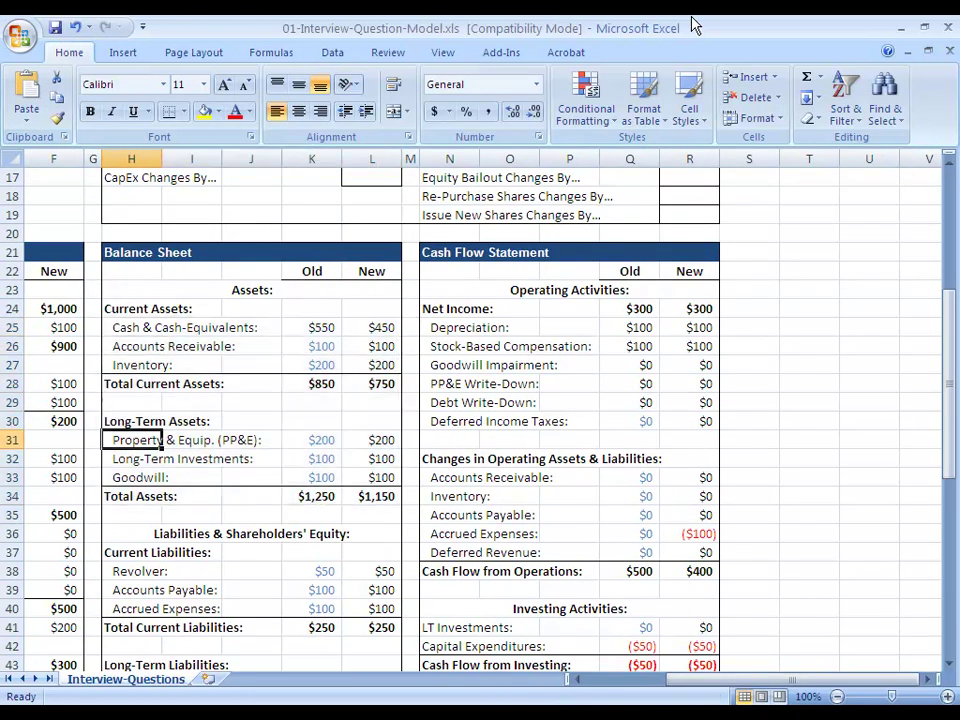
{"action": "key", "text": "Up"}
{"action": "key", "text": "Up"}
{"action": "key", "text": "Up"}
{"action": "key", "text": "Up"}
{"action": "key", "text": "Up"}
{"action": "key", "text": "Up"}
{"action": "key", "text": "Up"}
{"action": "key", "text": "Up"}
{"action": "key", "text": "Up"}
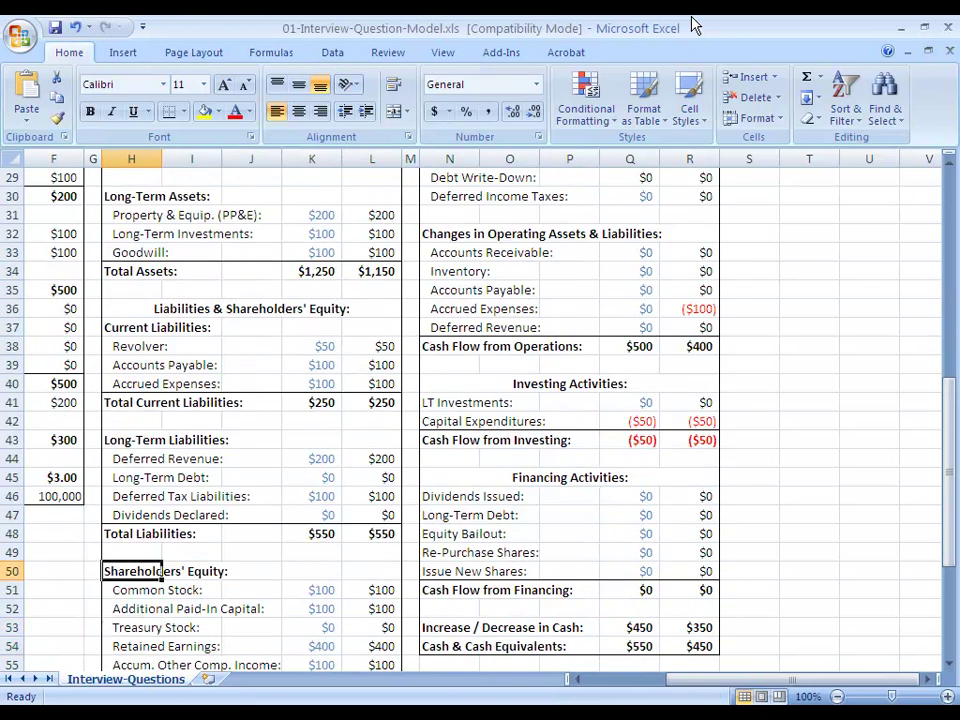
{"action": "key", "text": "Right"}
{"action": "key", "text": "Right"}
{"action": "key", "text": "Right"}
{"action": "key", "text": "Right"}
{"action": "key", "text": "Up"}
{"action": "key", "text": "Up"}
{"action": "key", "text": "Up"}
{"action": "key", "text": "Up"}
{"action": "key", "text": "Up"}
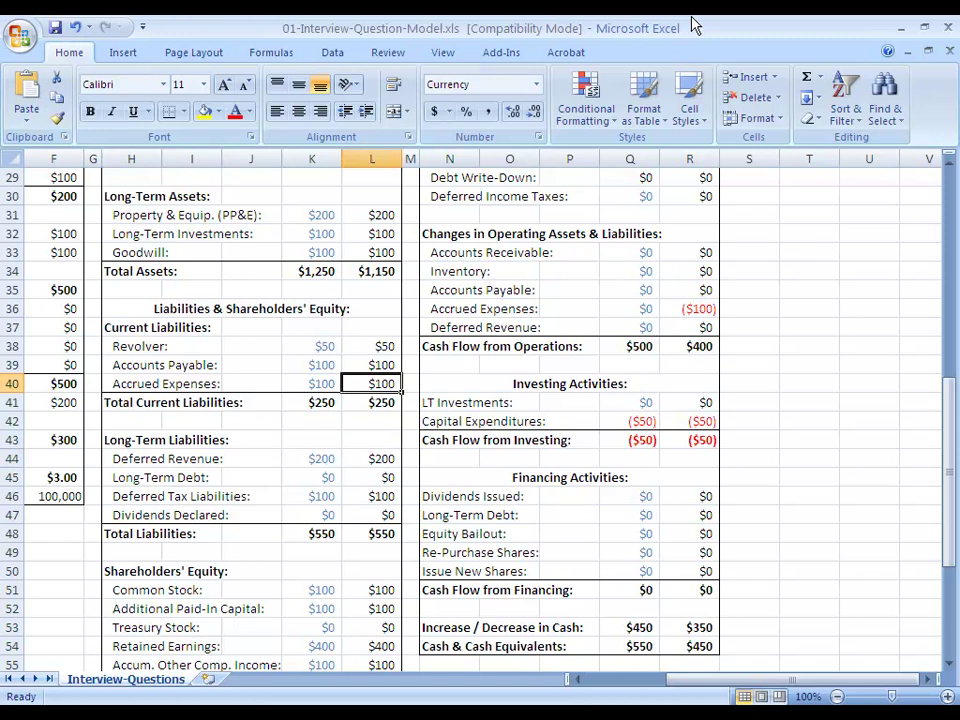
{"action": "type", "text": "0"}
{"action": "key", "text": "Return"}
Go down the balance sheet's New column to examine Total Liabilities, Total Shareholders' Equity and Total Liabilities & SE.
{"action": "key", "text": "Down"}
{"action": "key", "text": "Down"}
{"action": "key", "text": "Down"}
{"action": "key", "text": "Down"}
{"action": "key", "text": "Down"}
{"action": "key", "text": "Down"}
{"action": "key", "text": "Down"}
{"action": "key", "text": "Down"}
{"action": "key", "text": "Down"}
{"action": "key", "text": "Down"}
{"action": "key", "text": "Down"}
{"action": "key", "text": "Down"}
{"action": "key", "text": "Down"}
{"action": "key", "text": "Down"}
{"action": "key", "text": "Down"}
{"action": "key", "text": "Down"}
{"action": "key", "text": "Down"}
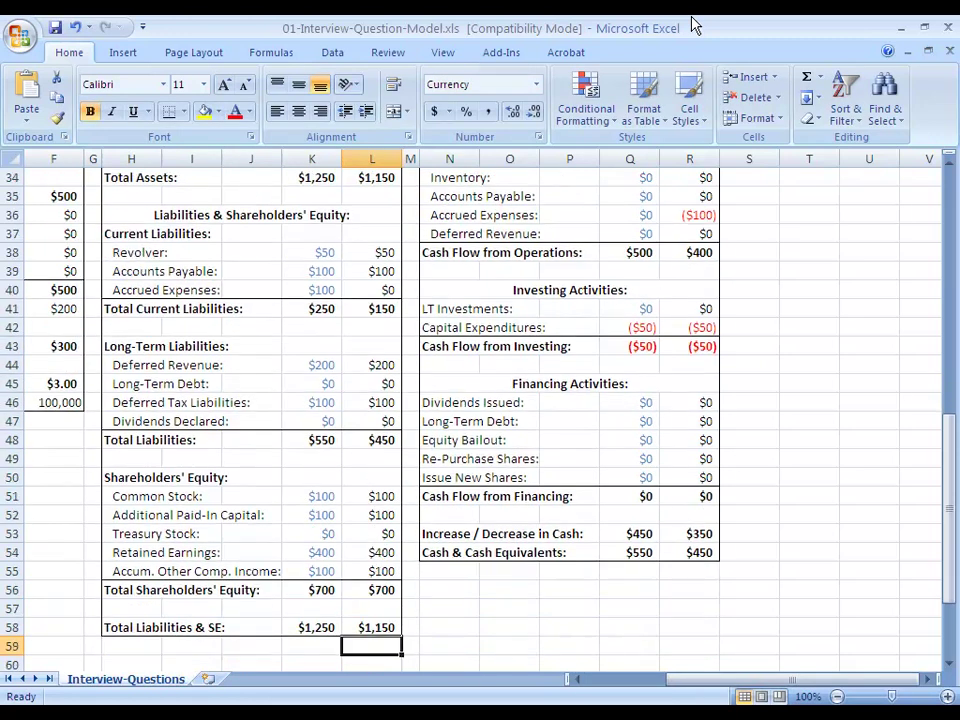
Go back up the balance sheet's New column to examine Accrued Expenses, Total Assets and Cash & Cash-Equivalents.
{"action": "key", "text": "shift+space"}
{"action": "key", "text": "Up"}
{"action": "key", "text": "Up"}
{"action": "key", "text": "Up"}
{"action": "key", "text": "Up"}
{"action": "key", "text": "Up"}
{"action": "key", "text": "Up"}
{"action": "key", "text": "Up"}
{"action": "key", "text": "Up"}
{"action": "key", "text": "Up"}
{"action": "key", "text": "Up"}
{"action": "key", "text": "Up"}
{"action": "key", "text": "Up"}
{"action": "key", "text": "Up"}
{"action": "key", "text": "Up"}
{"action": "key", "text": "Up"}
{"action": "key", "text": "Up"}
{"action": "key", "text": "Up"}
{"action": "key", "text": "Up"}
{"action": "key", "text": "Up"}
{"action": "key", "text": "Up"}
{"action": "key", "text": "Up"}
{"action": "key", "text": "Up"}
{"action": "key", "text": "Up"}
{"action": "key", "text": "Up"}
{"action": "key", "text": "Up"}
{"action": "key", "text": "Up"}
{"action": "key", "text": "Up"}
{"action": "key", "text": "Up"}
{"action": "key", "text": "Up"}
{"action": "key", "text": "Up"}
{"action": "key", "text": "Up"}
{"action": "key", "text": "Up"}
{"action": "key", "text": "Up"}
{"action": "key", "text": "Up"}
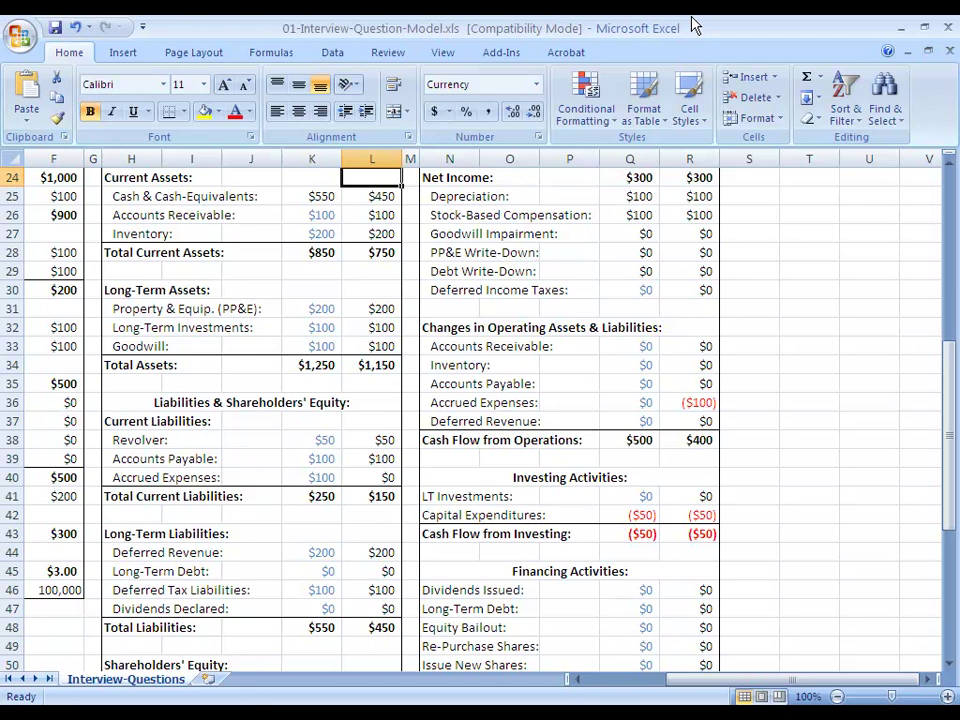
Undo the New Accrued Expenses entries on both the balance sheet and the cash flow statement.
{"action": "key", "text": "Up"}
{"action": "key", "text": "Up"}
{"action": "key", "text": "Up"}
{"action": "key", "text": "Up"}
{"action": "key", "text": "Up"}
{"action": "key", "text": "Up"}
{"action": "key", "text": "Up"}
{"action": "key", "text": "Up"}
{"action": "key", "text": "Up"}
{"action": "key", "text": "Up"}
{"action": "key", "text": "Up"}
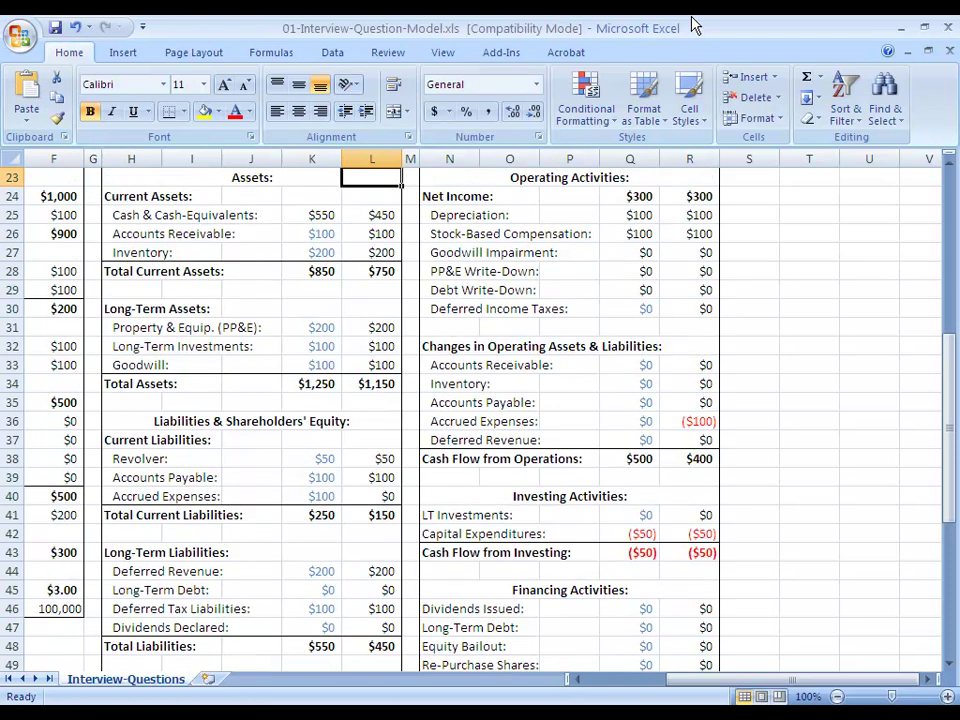
{"action": "key", "text": "ctrl+z"}
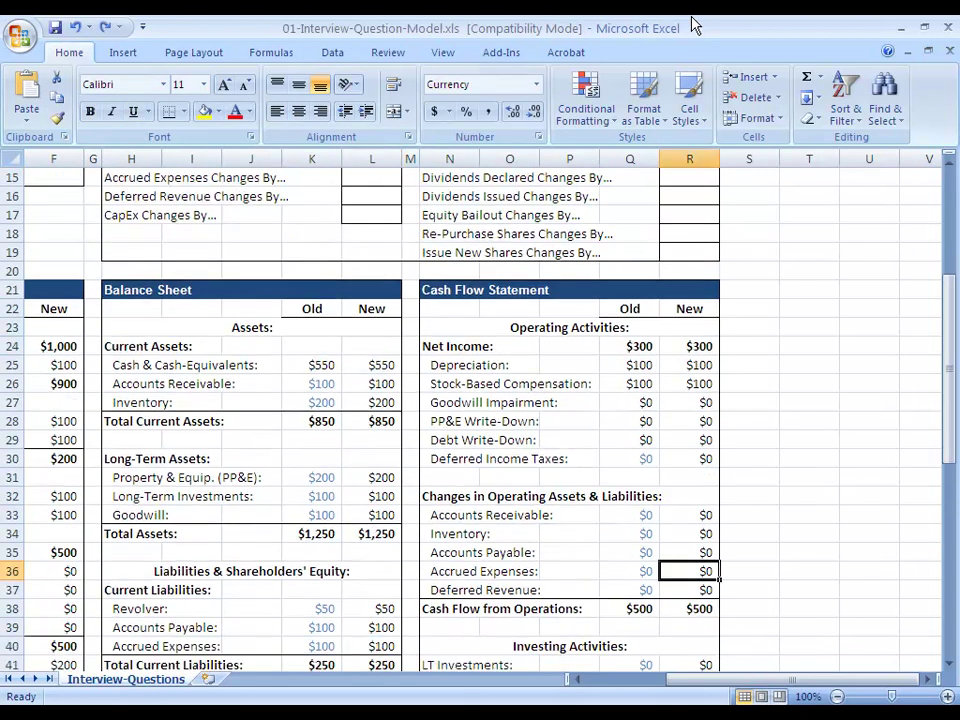
Go back across to the income statement and up to the Assumptions heading in cell B5.
{"action": "key", "text": "Left"}
{"action": "key", "text": "Left"}
{"action": "key", "text": "Left"}
{"action": "key", "text": "Left"}
{"action": "key", "text": "Left"}
{"action": "key", "text": "Left"}
{"action": "key", "text": "Left"}
{"action": "key", "text": "Left"}
{"action": "key", "text": "Left"}
{"action": "key", "text": "Left"}
{"action": "key", "text": "Left"}
{"action": "key", "text": "Left"}
{"action": "key", "text": "Left"}
{"action": "key", "text": "Left"}
{"action": "key", "text": "Left"}
{"action": "key", "text": "Left"}
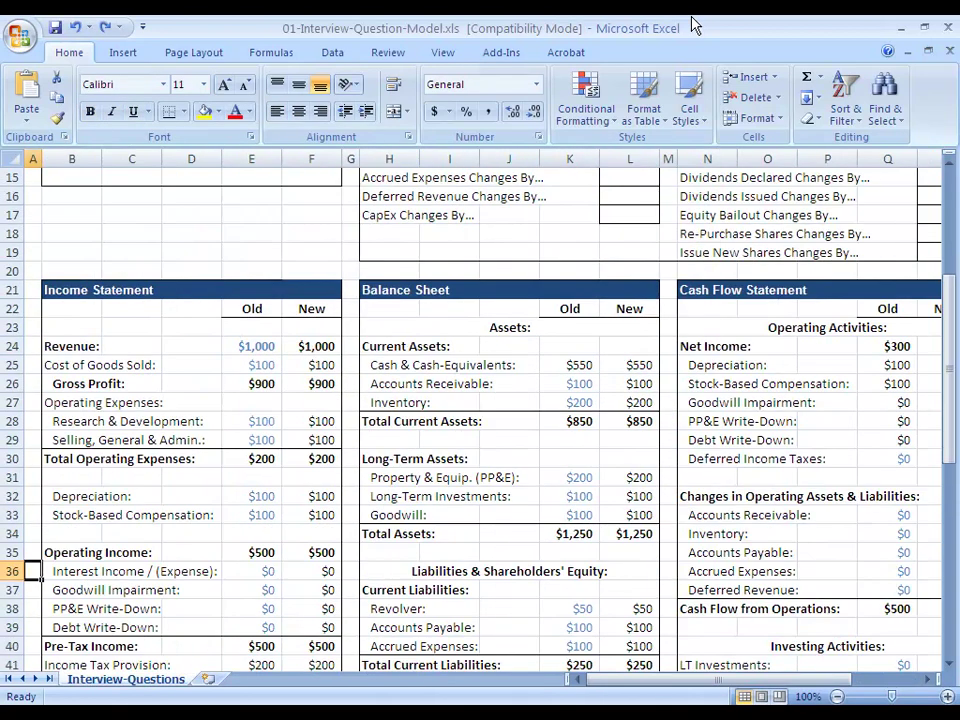
{"action": "key", "text": "Up"}
{"action": "key", "text": "Up"}
{"action": "key", "text": "Up"}
{"action": "key", "text": "Up"}
{"action": "key", "text": "Up"}
{"action": "key", "text": "Up"}
{"action": "key", "text": "Up"}
{"action": "key", "text": "Up"}
{"action": "key", "text": "Up"}
{"action": "key", "text": "Up"}
{"action": "key", "text": "Up"}
{"action": "key", "text": "Up"}
{"action": "key", "text": "Up"}
{"action": "key", "text": "Up"}
{"action": "key", "text": "Up"}
{"action": "key", "text": "Up"}
{"action": "key", "text": "Up"}
{"action": "key", "text": "Up"}
{"action": "key", "text": "Up"}
{"action": "key", "text": "Up"}
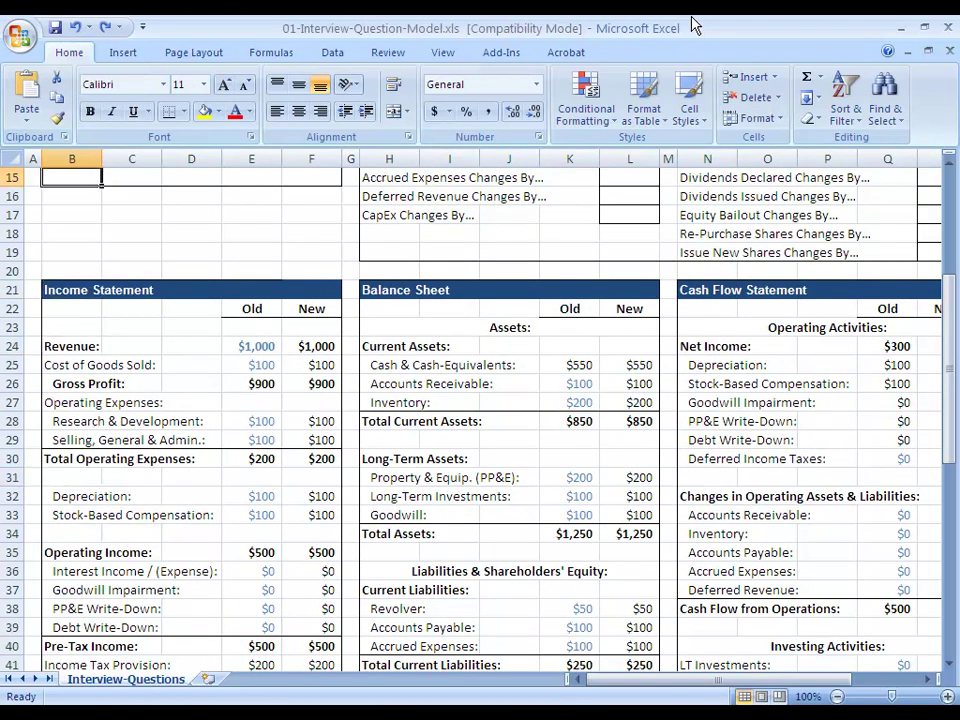
{"action": "key", "text": "Down"}
{"action": "key", "text": "Down"}
{"action": "key", "text": "Down"}
{"action": "key", "text": "Down"}
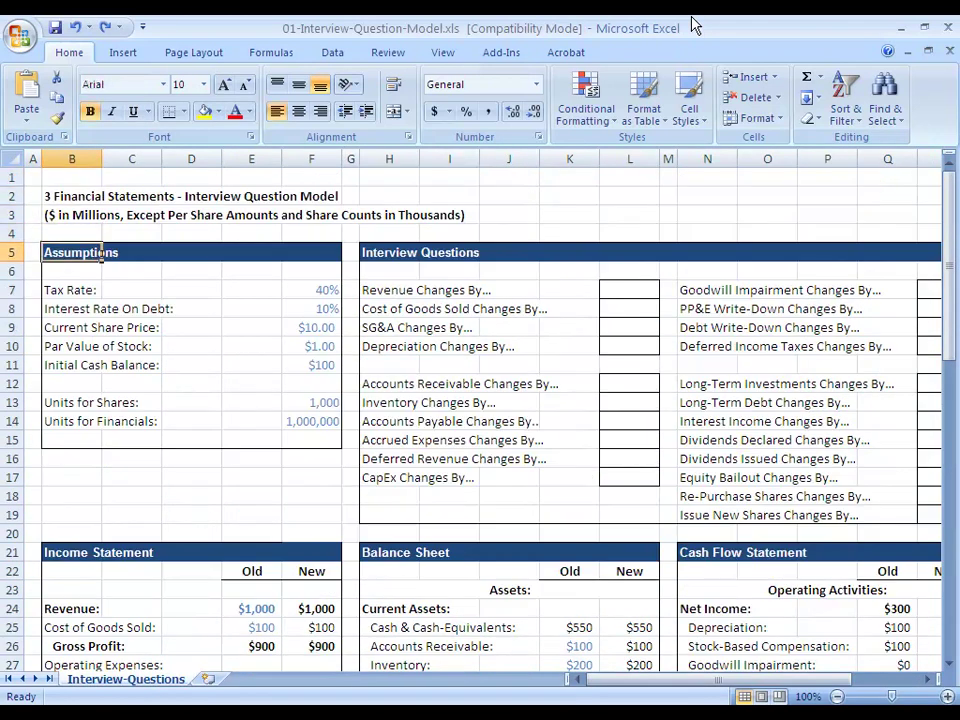